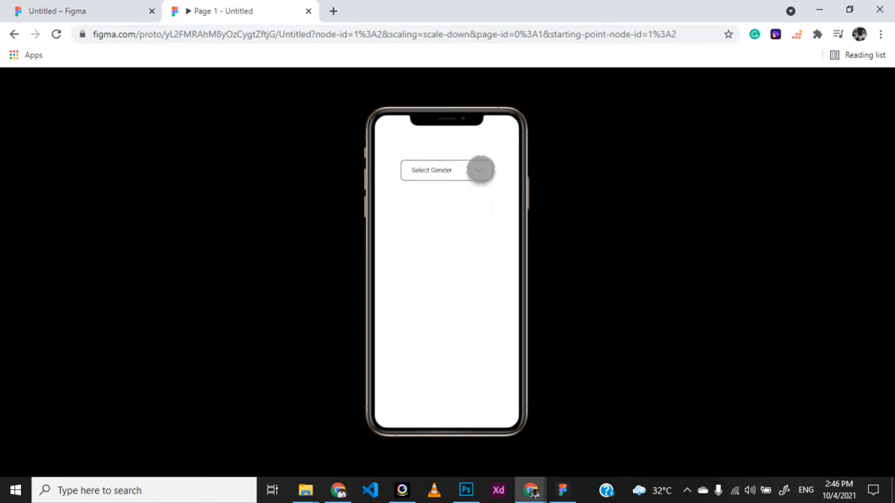
Switch from the prototype preview to the Untitled design file.
click(110, 11)
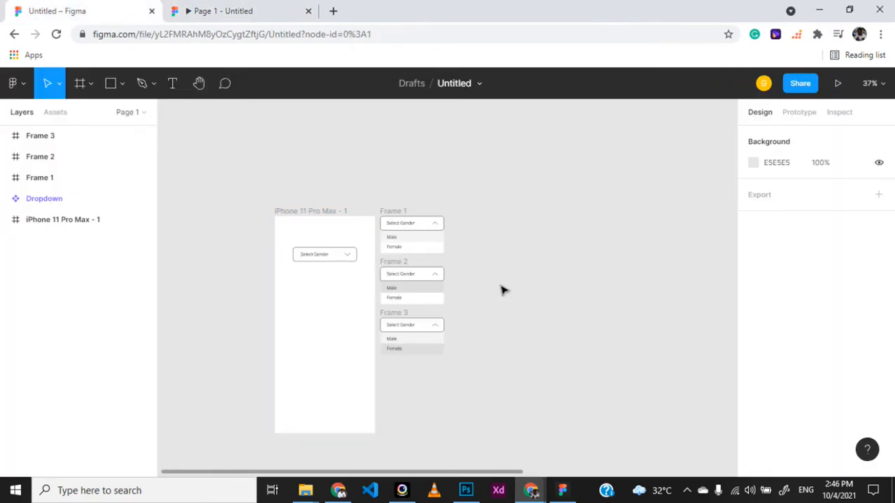
click(92, 83)
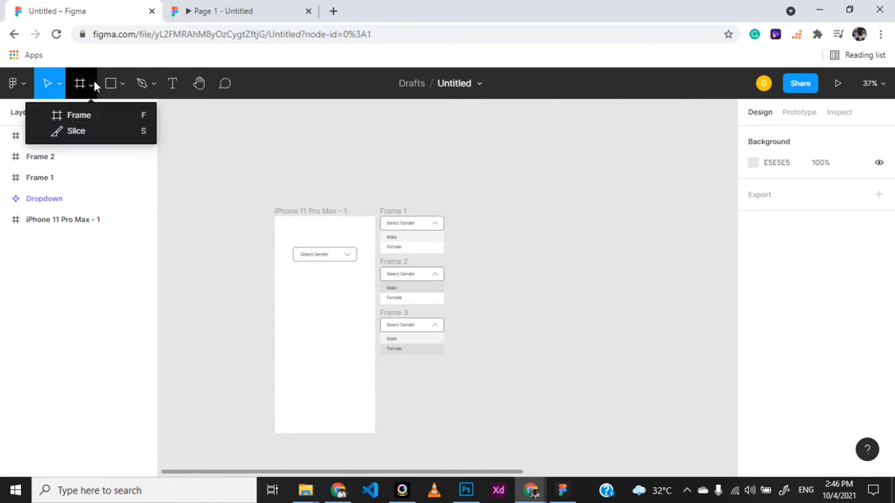
click(79, 114)
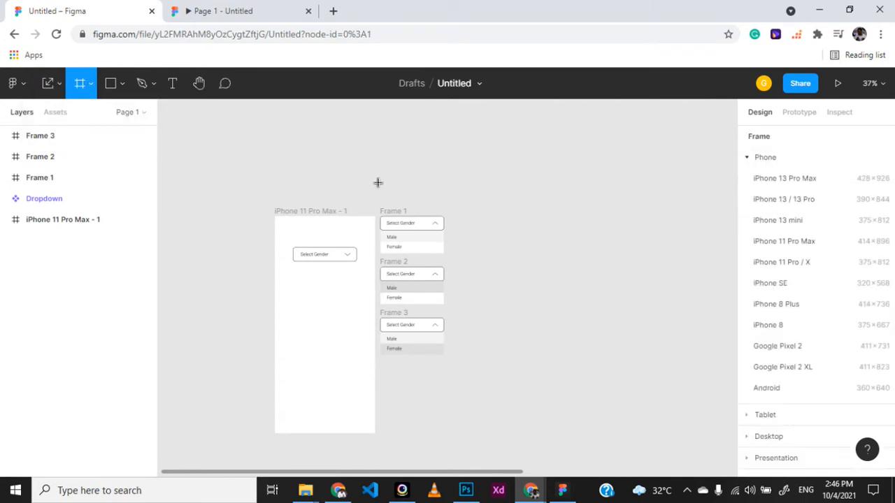
click(469, 211)
key(Delete)
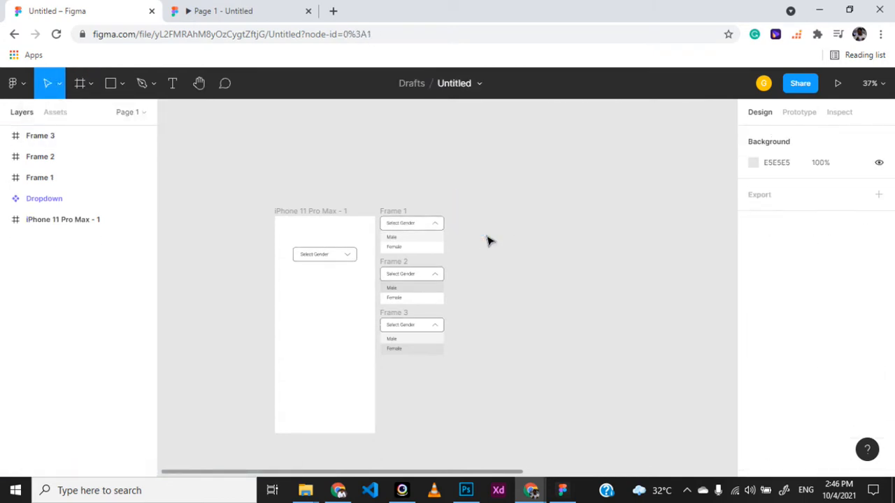
Add an iPhone 11 Pro Max frame and place it beside Frames 1 to 3, top-aligned with the existing phone frame.
click(87, 86)
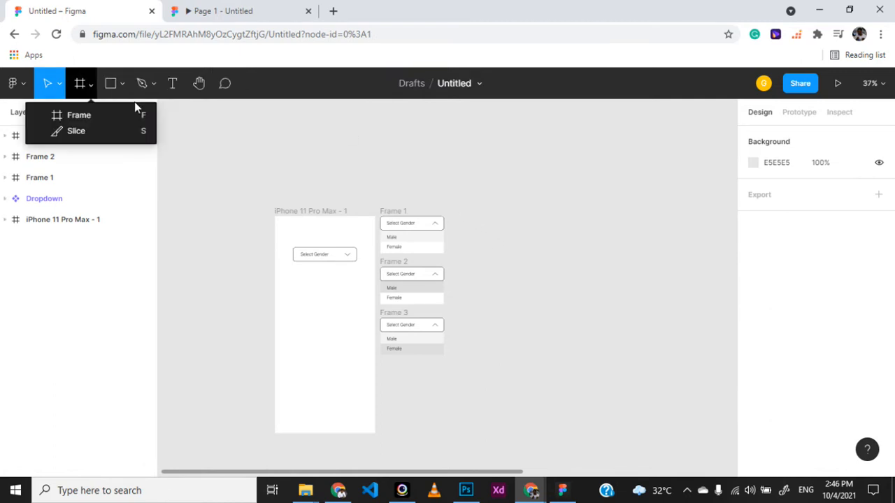
click(108, 114)
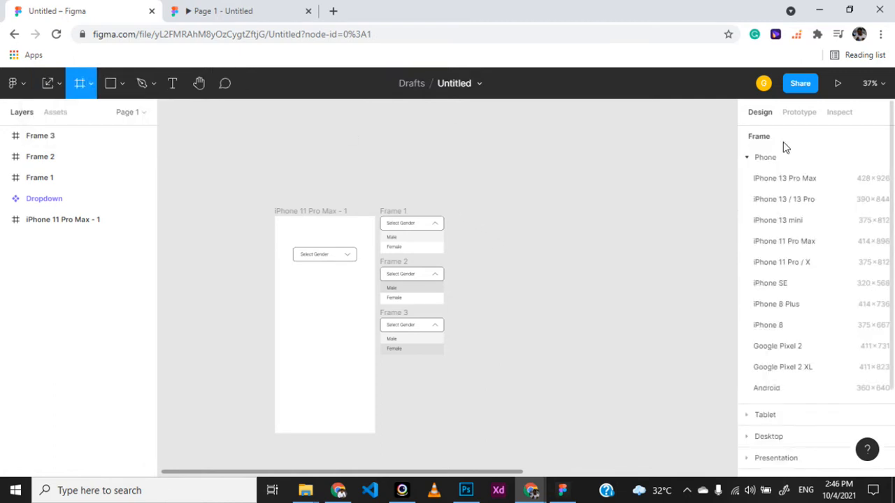
click(794, 242)
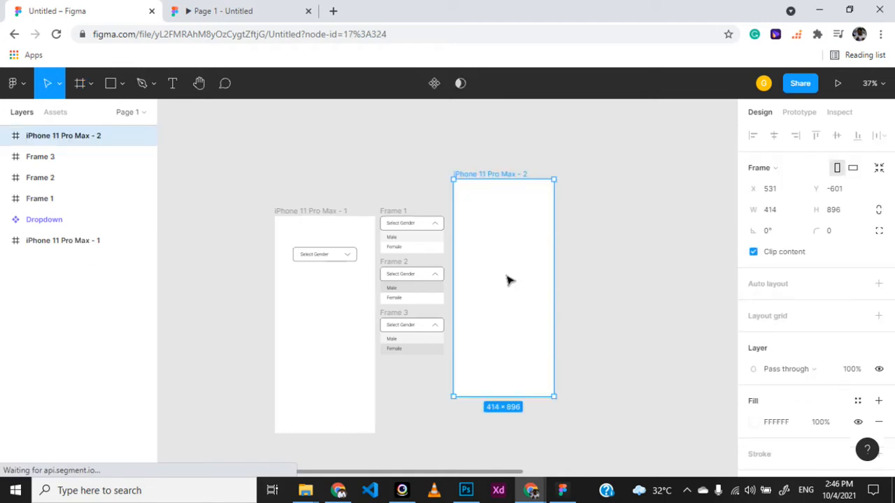
drag(479, 178, 494, 208)
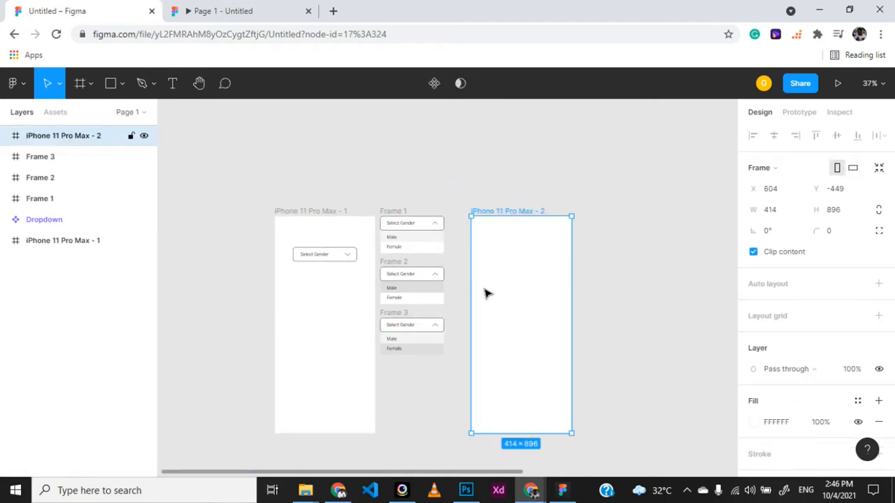
Draw a rectangle about 249 × 66 in the upper part of the new iPhone 11 Pro Max frame.
scroll(485, 294, up, 3)
click(110, 84)
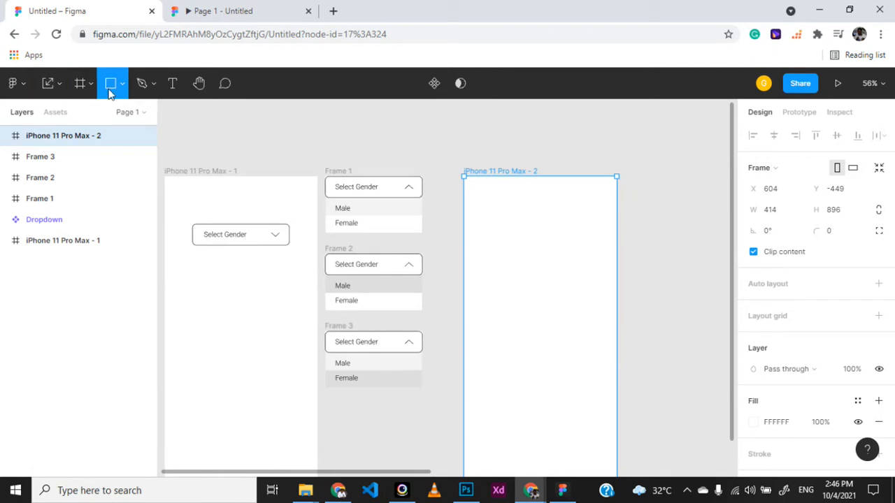
click(122, 83)
click(56, 115)
mouse_move(494, 222)
mouse_down()
mouse_move(585, 260)
mouse_move(601, 249)
mouse_move(587, 256)
mouse_move(586, 245)
mouse_up()
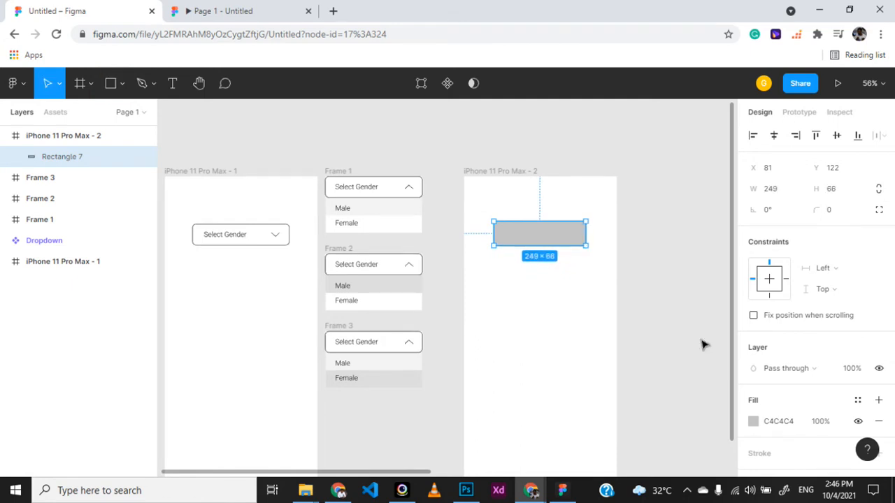
Remove the rectangle's fill and give it a black inside stroke of width 1.
scroll(781, 389, down, 2)
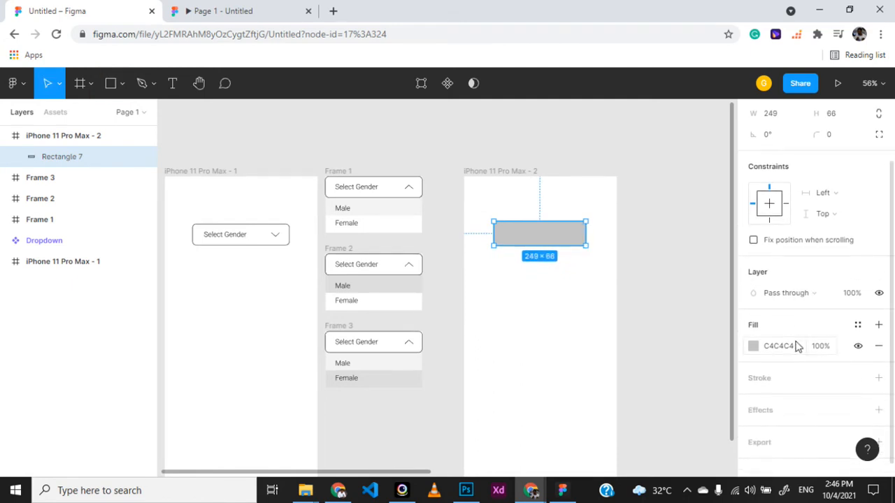
click(797, 348)
click(878, 345)
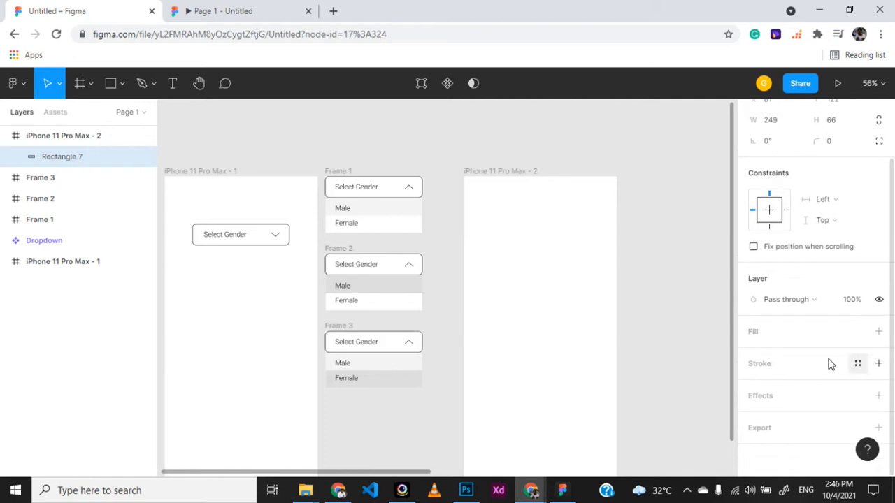
click(879, 365)
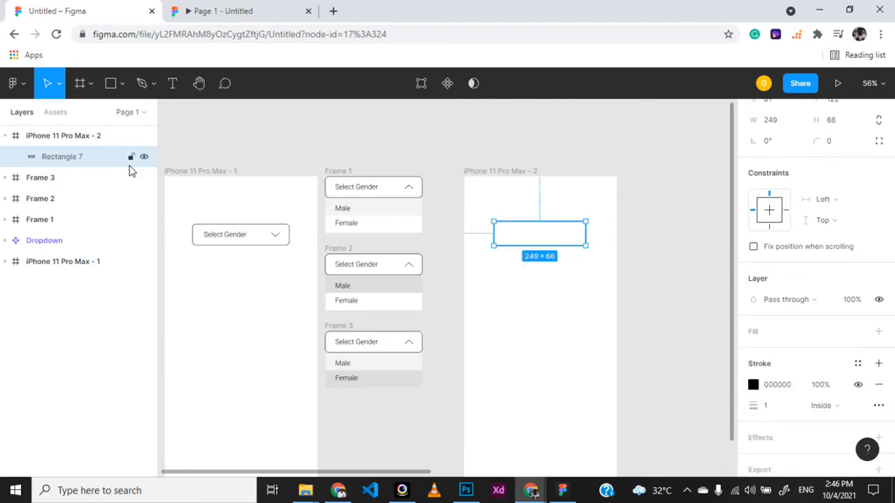
Add the text "Select Colour" in the empty area below the outlined rectangle.
click(173, 84)
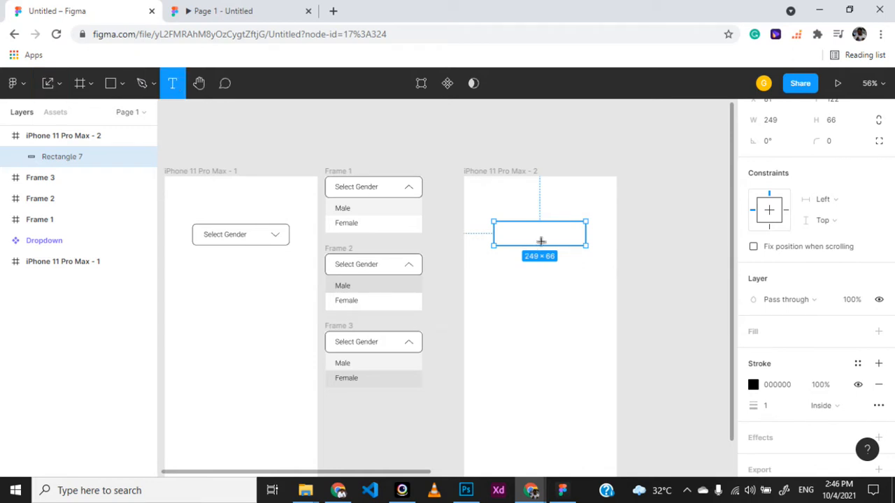
click(504, 344)
text(S)
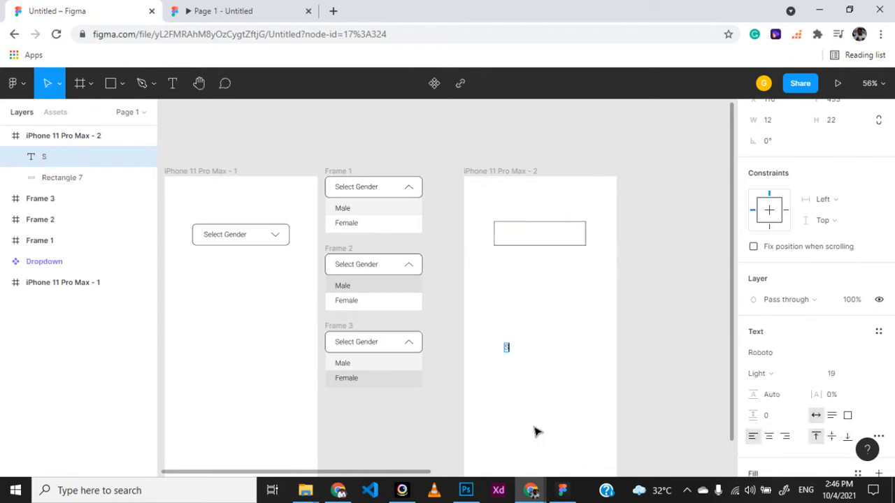
text(elect Colour)
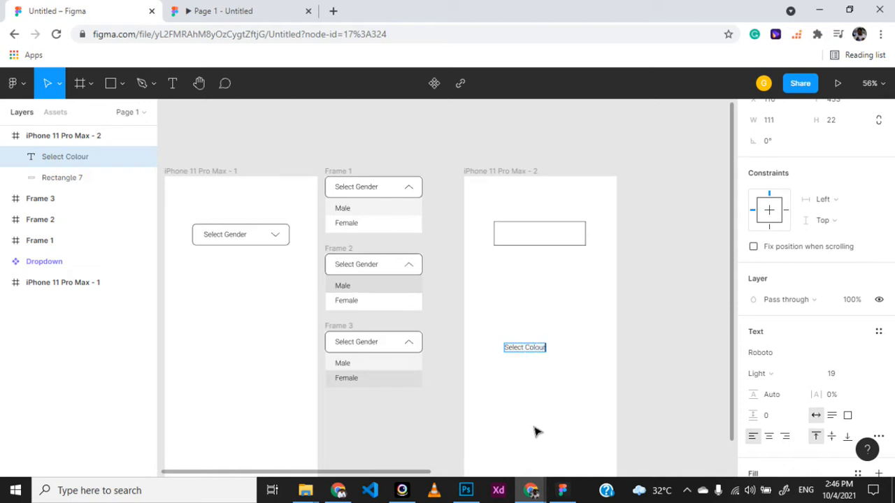
key(Escape)
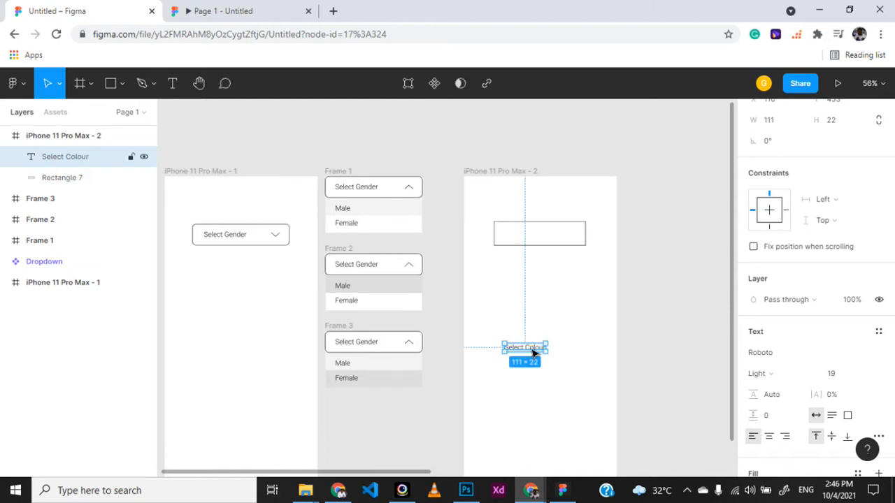
Move the "Select Colour" text inside the outlined rectangle, near its left end.
right_click(526, 350)
click(503, 282)
click(514, 330)
scroll(514, 330, up, 3)
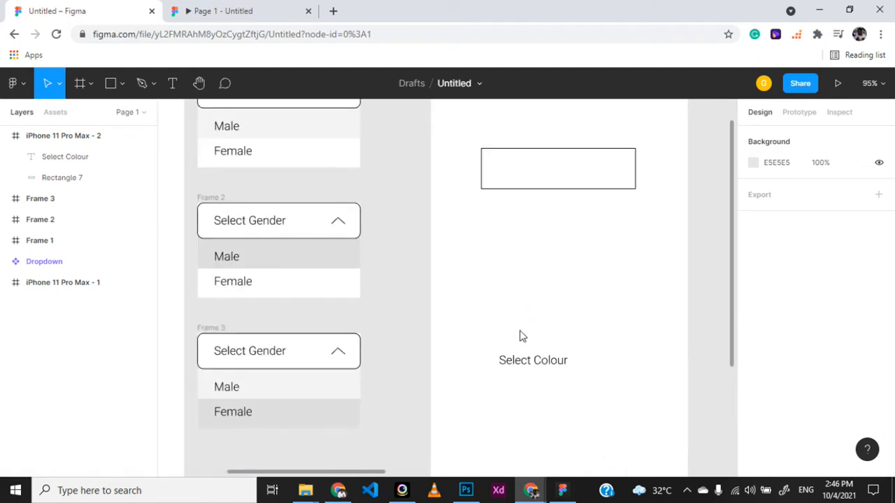
drag(542, 368, 543, 177)
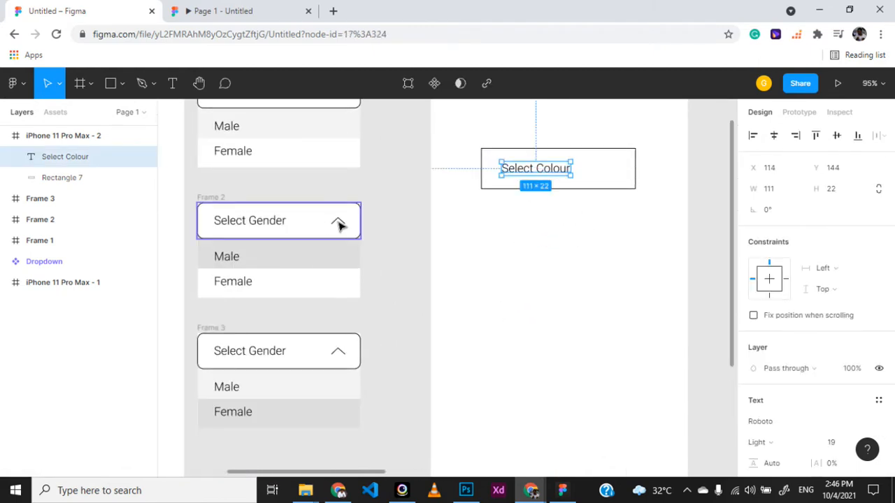
Draw a downward V-shaped arrow about 19 × 15.5 with the Pen tool, near the right end of the rectangle.
key(p)
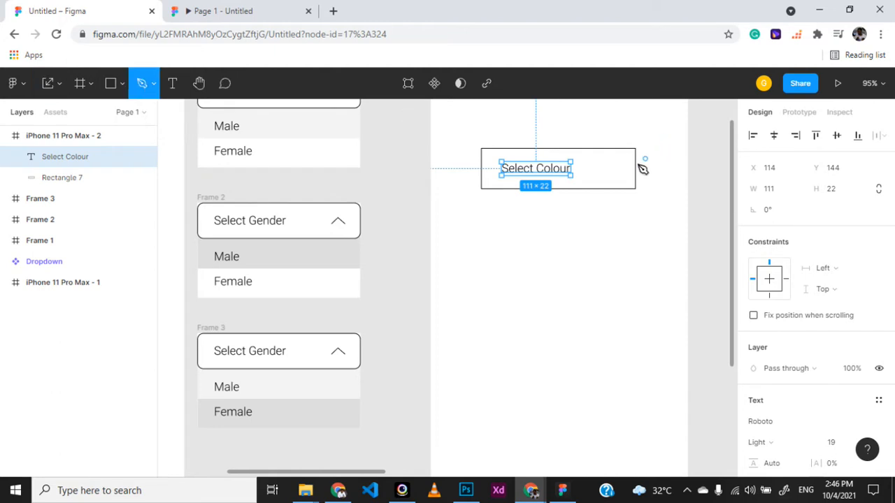
click(599, 166)
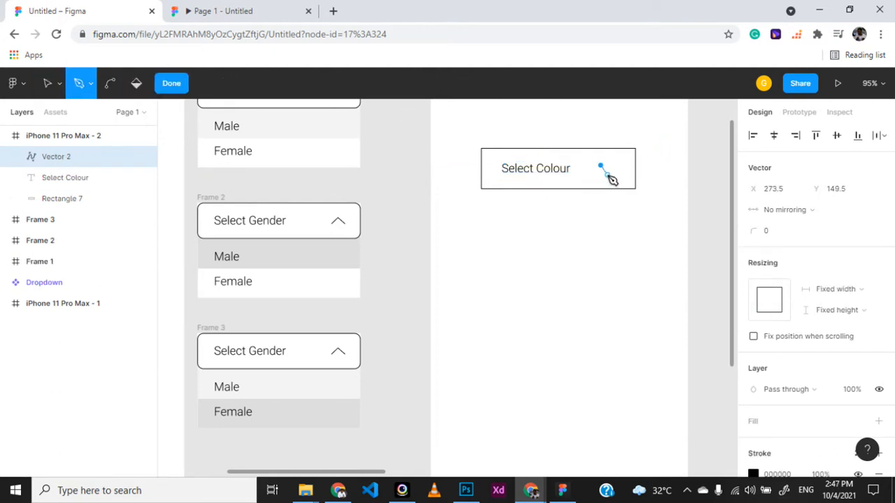
click(607, 175)
click(613, 166)
click(176, 86)
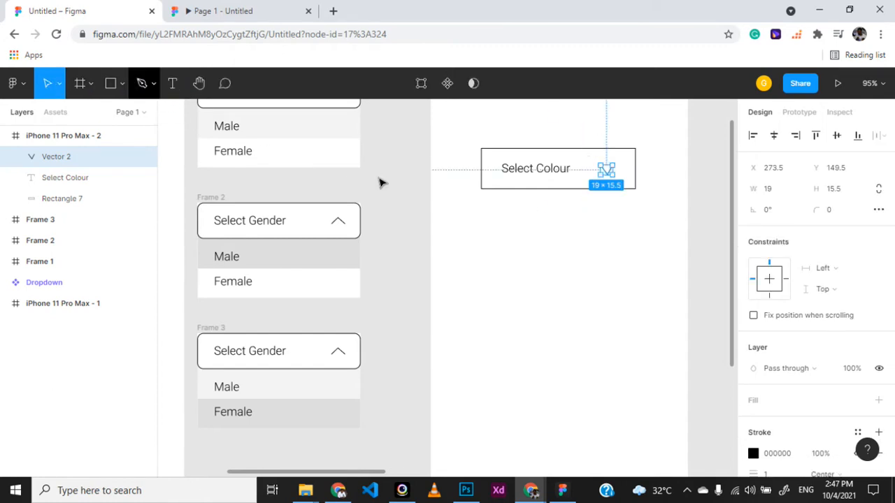
Reshape the arrow's points to make it wider and shallower, about 21.5 × 13.5.
click(580, 310)
ctrl+scroll(599, 183, up, 3)
scroll(601, 186, up, 3)
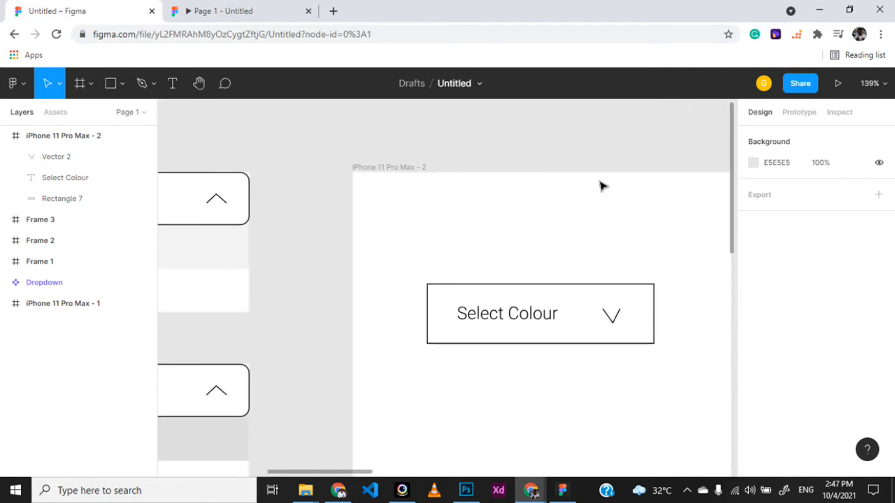
double_click(613, 321)
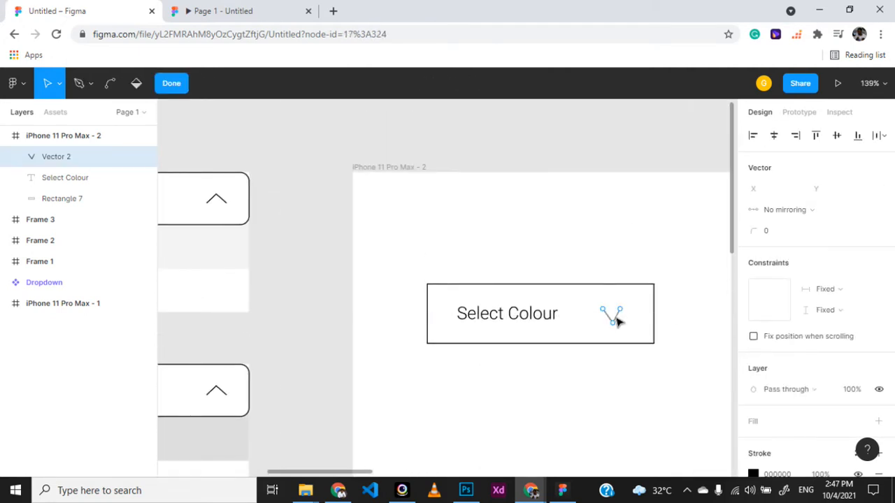
drag(619, 309, 613, 325)
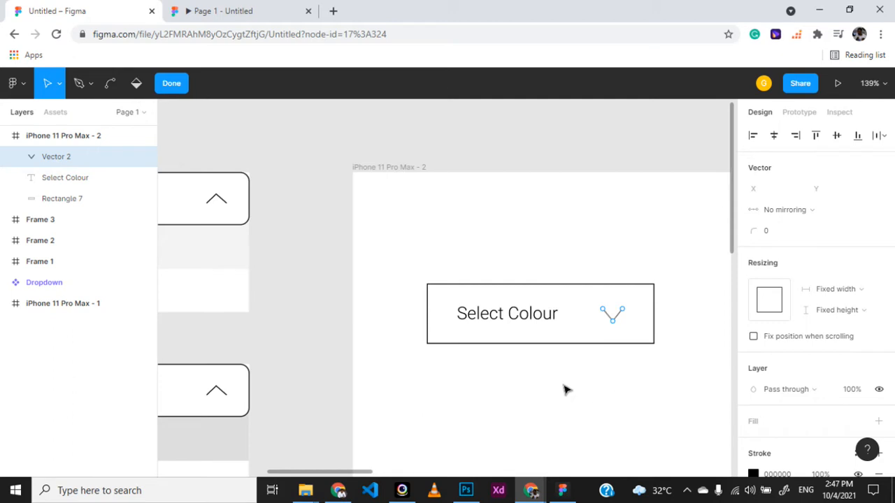
key(Escape)
click(447, 248)
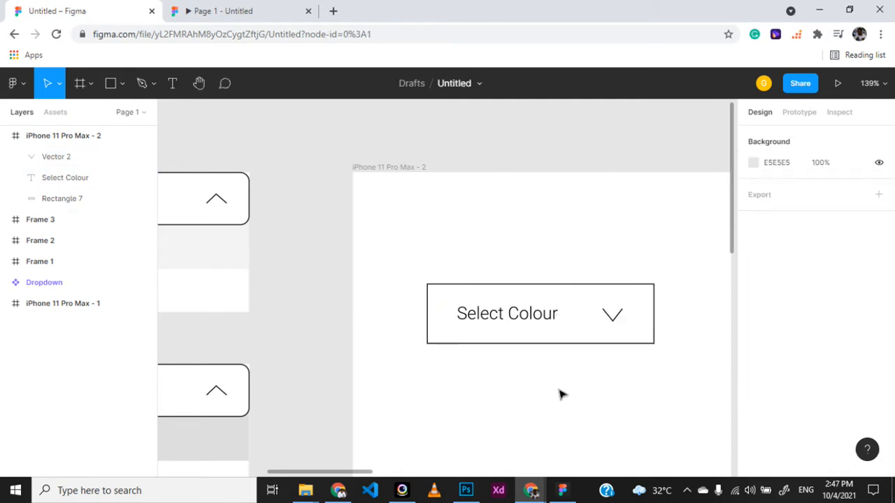
Align the rectangle, the "Select Colour" text and the arrow on their vertical centers.
scroll(561, 394, down, 2)
drag(652, 367, 390, 299)
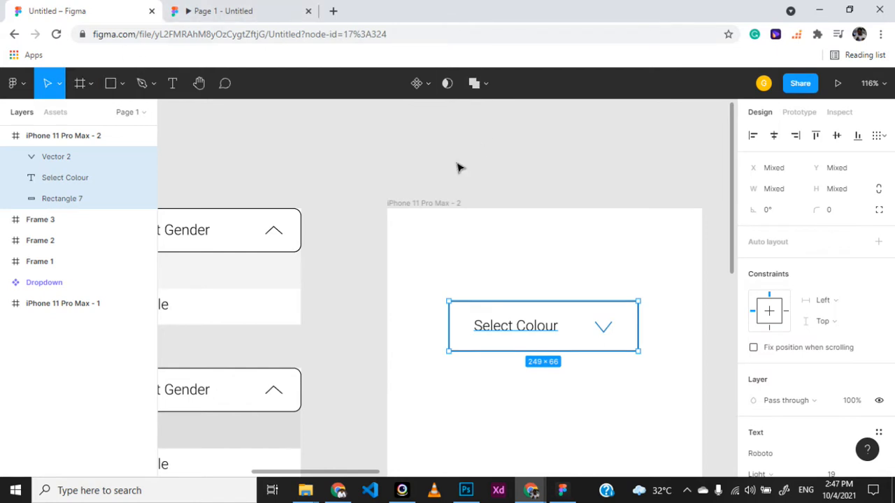
click(835, 140)
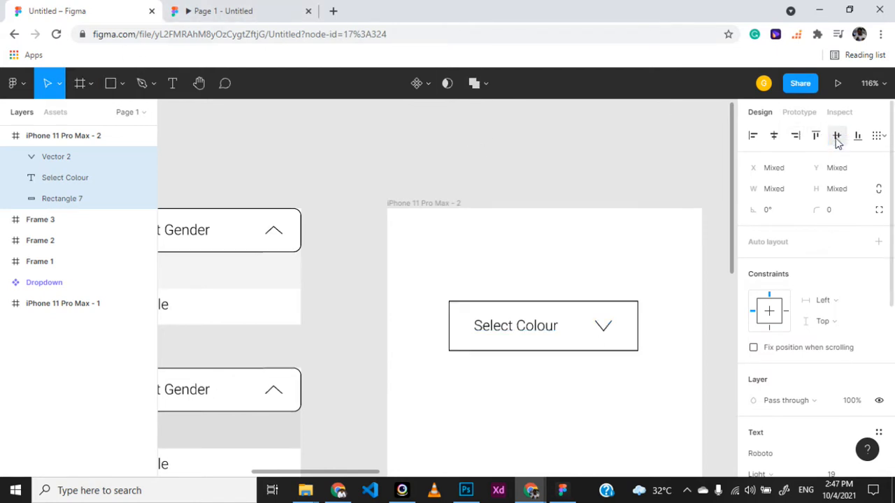
click(572, 383)
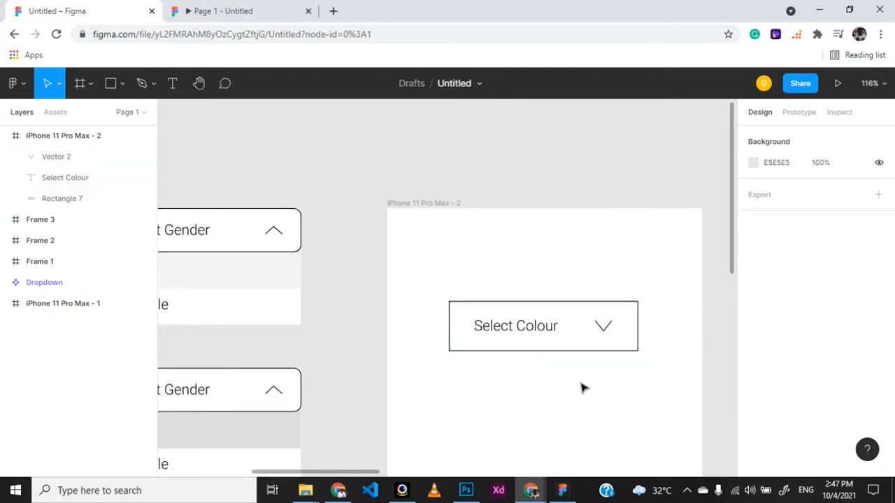
Duplicate the rectangle, "Select Colour" text and arrow, and place the copy directly below the original.
scroll(580, 385, down, 3)
scroll(585, 405, down, 3)
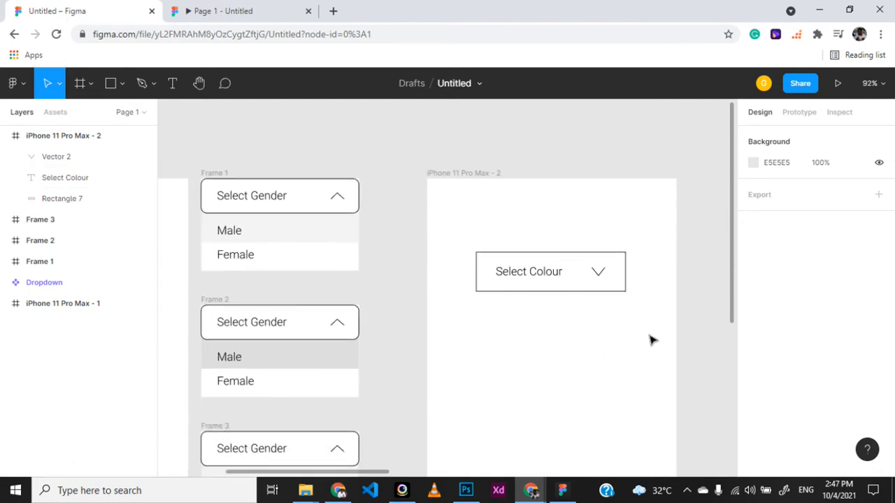
drag(646, 316, 458, 257)
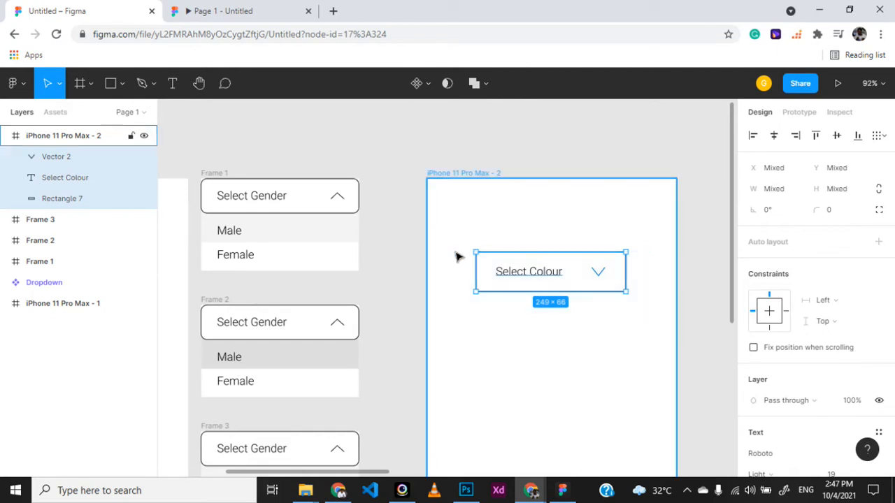
key(ctrl+v)
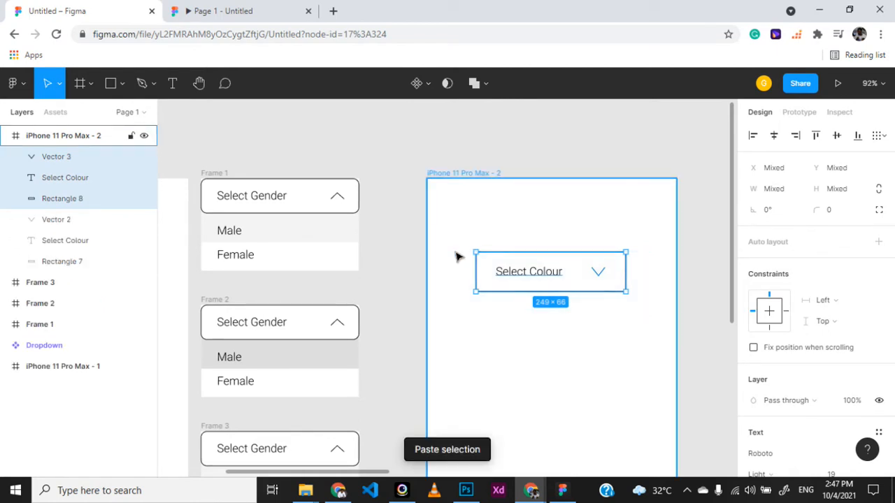
drag(546, 271, 545, 332)
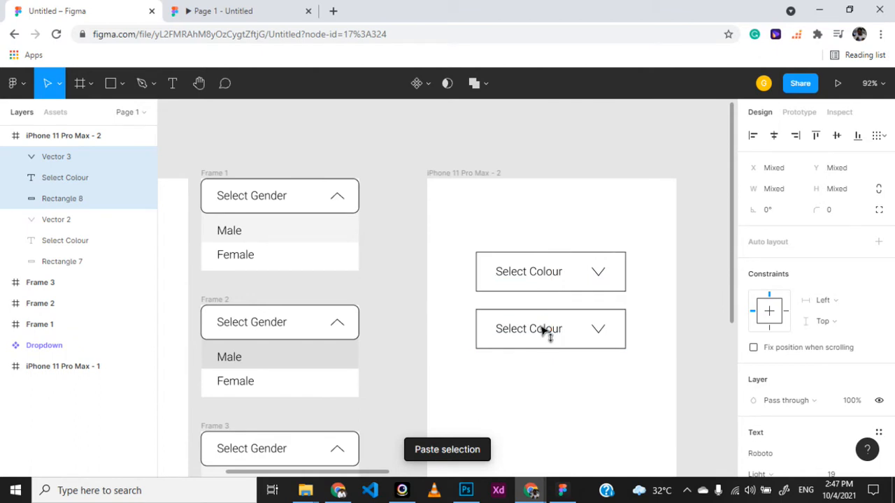
click(651, 389)
Flip the arrow in the copied dropdown field vertically so that it points upward.
click(599, 332)
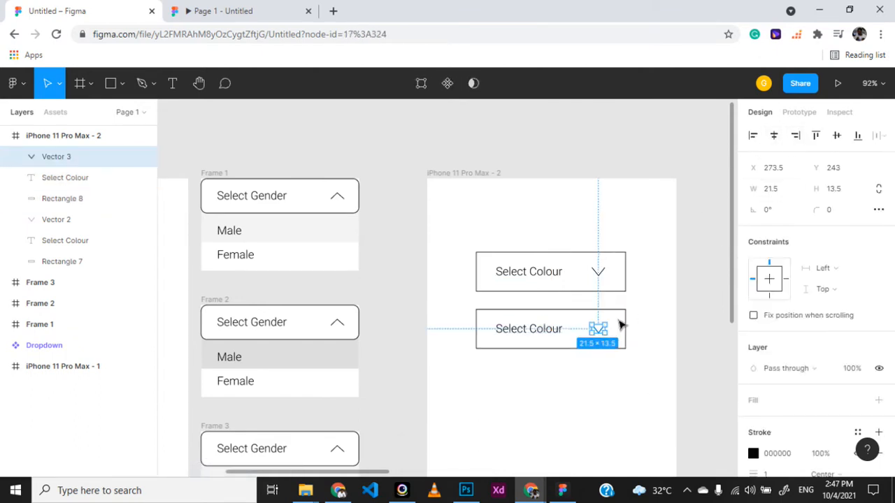
drag(611, 321, 559, 357)
click(640, 377)
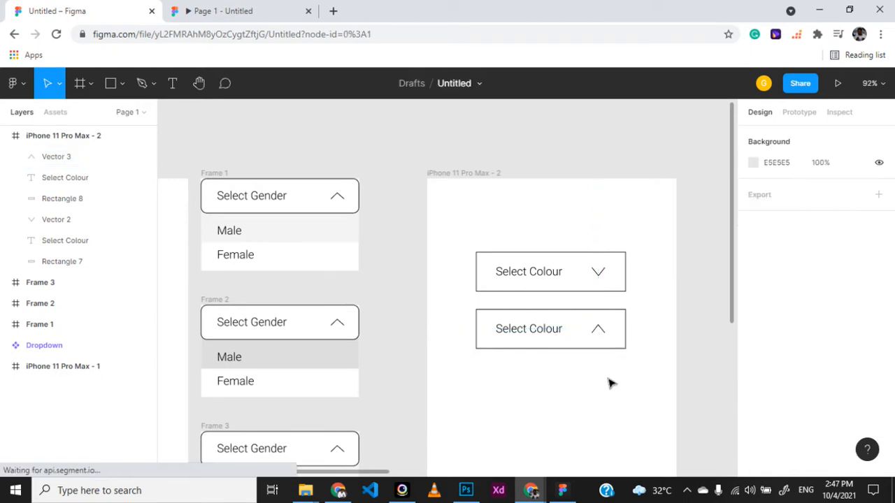
Duplicate the lower field's rectangle twice and stack the copies directly beneath it as option rows, each about 249 × 62.
click(555, 347)
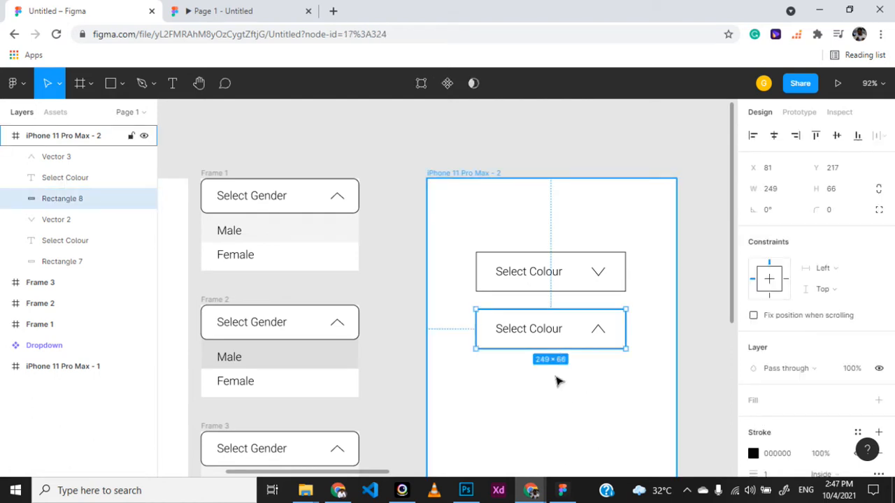
key(ctrl+v)
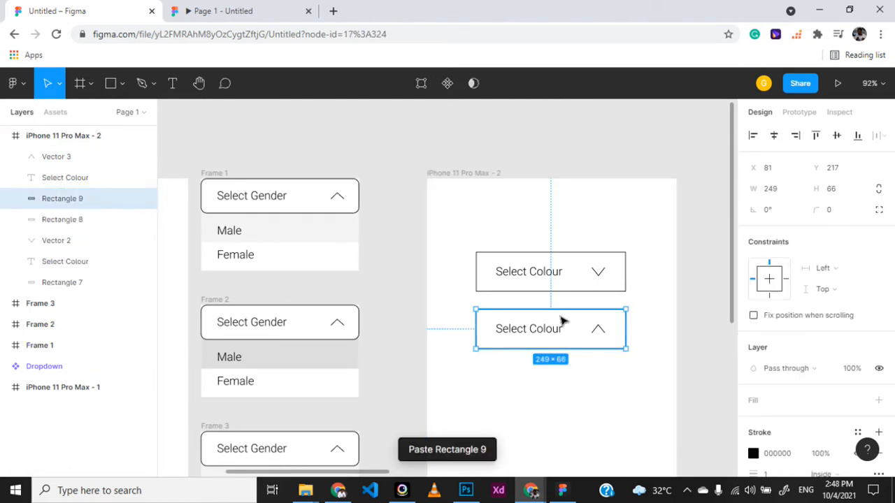
drag(554, 310, 552, 384)
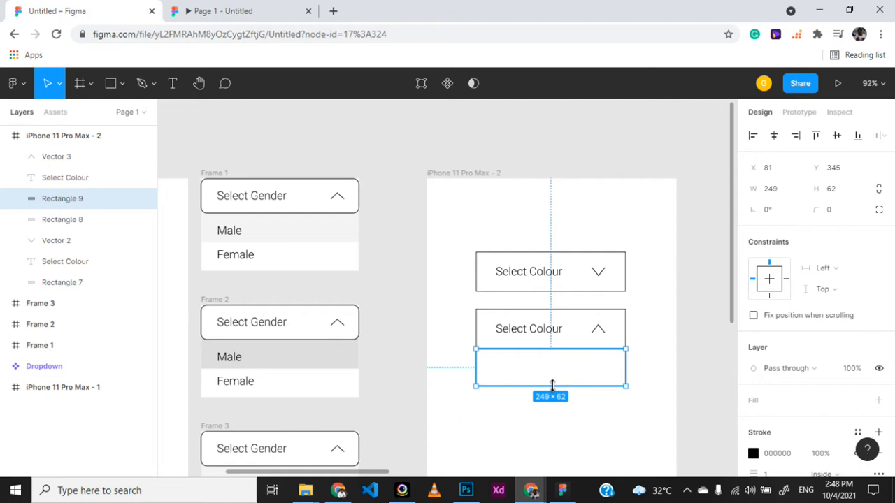
key(ctrl+v)
drag(554, 375, 559, 415)
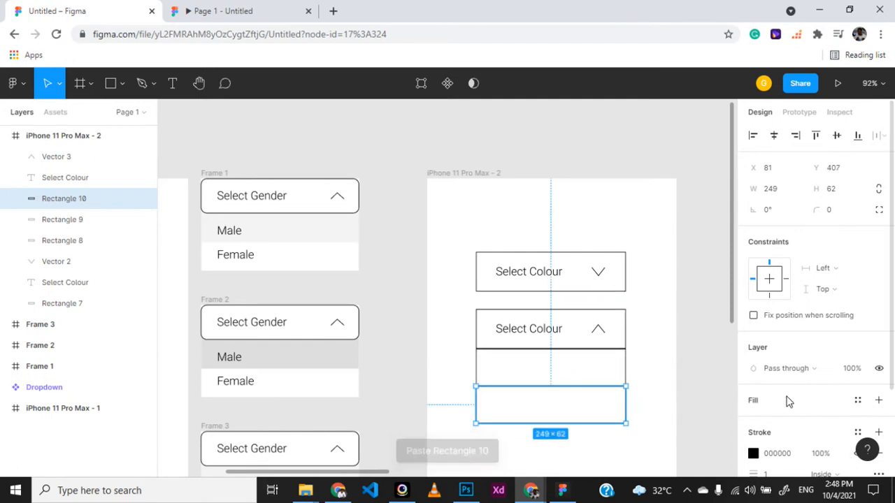
Replace the stroke of both option row rectangles with a C4C4C4 fill.
scroll(769, 399, down, 2)
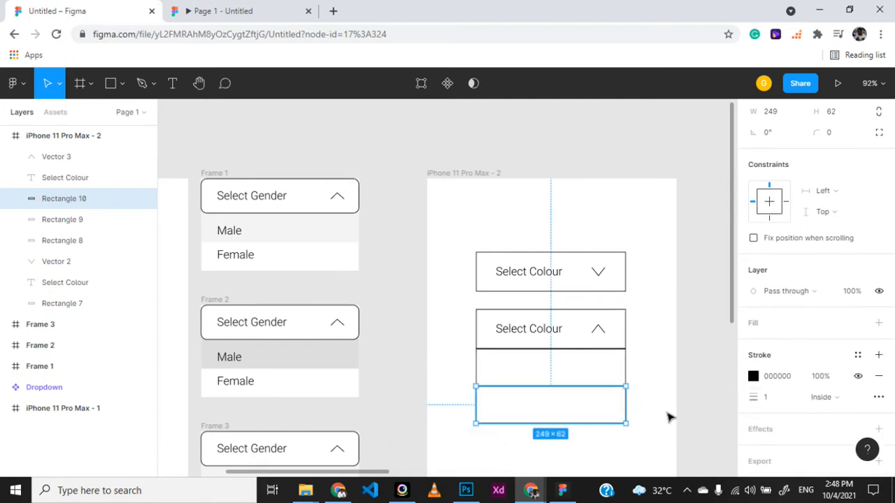
drag(661, 414, 592, 378)
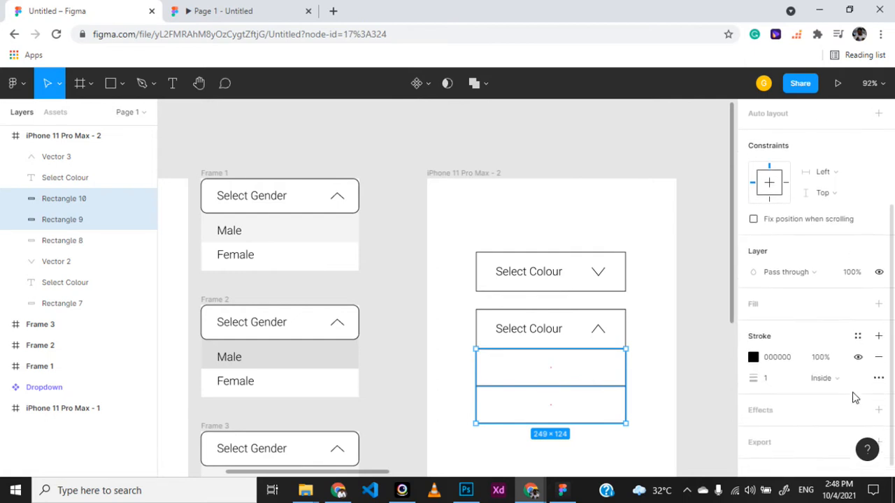
scroll(853, 397, down, 1)
click(879, 352)
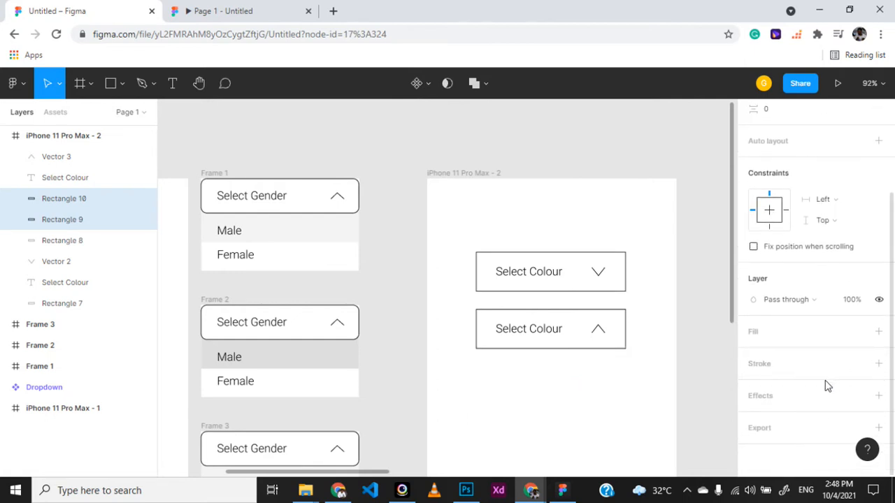
click(878, 333)
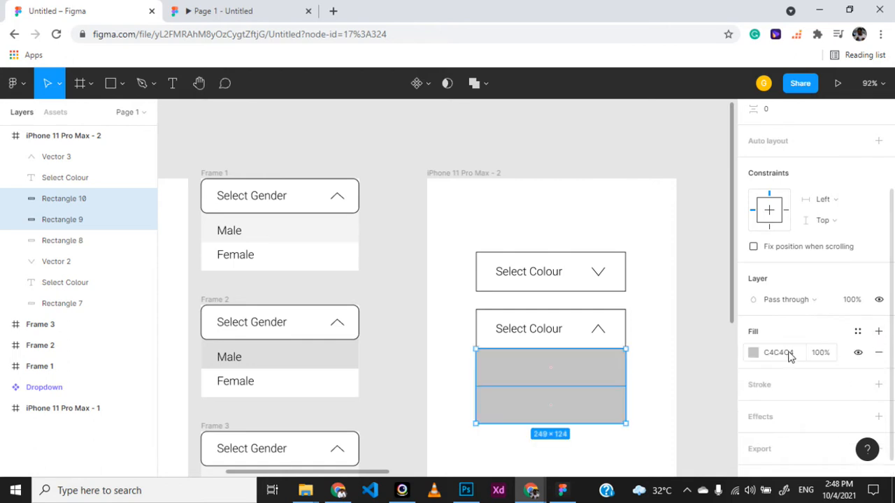
click(699, 369)
Set the upper option row's fill color to EFEFEF.
click(608, 383)
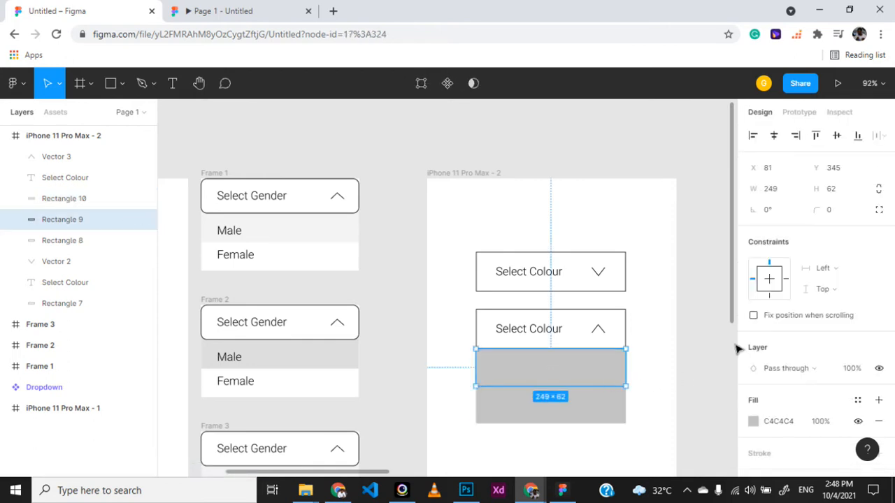
scroll(794, 381, down, 2)
click(781, 347)
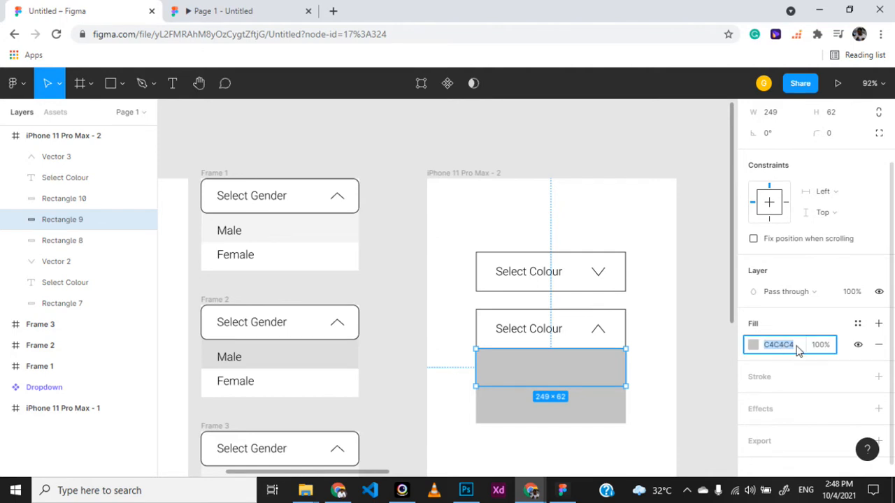
text(efefef)
key(Return)
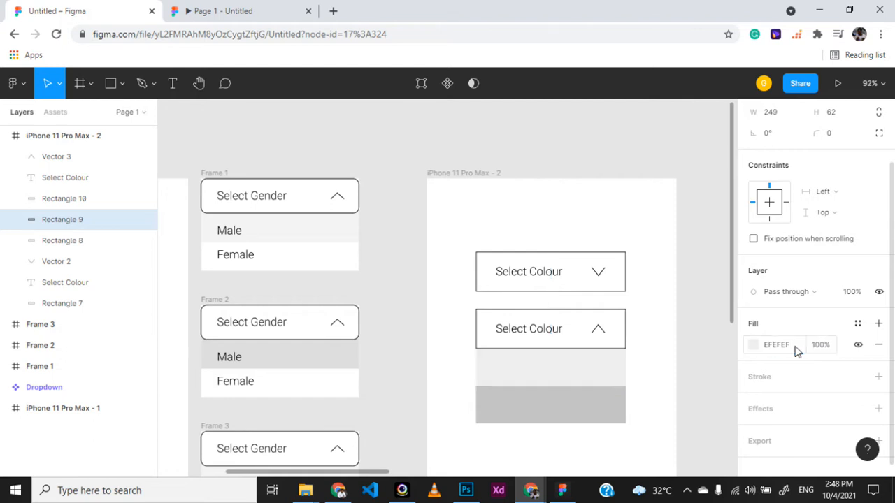
Lighten the upper option row's fill color to FEFEFE.
click(606, 405)
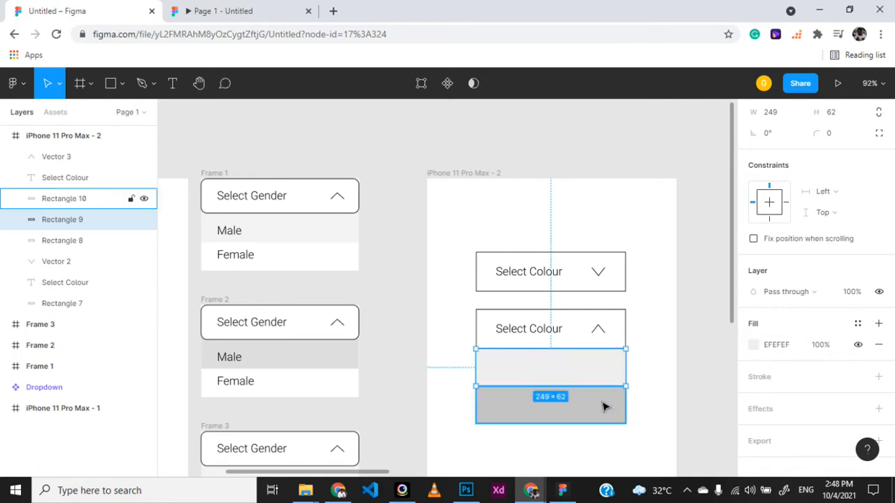
click(553, 373)
click(797, 350)
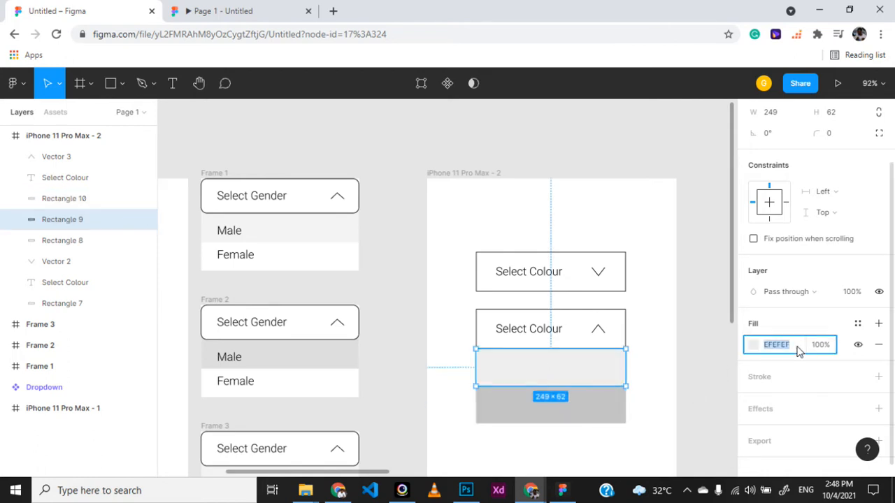
click(752, 345)
click(579, 151)
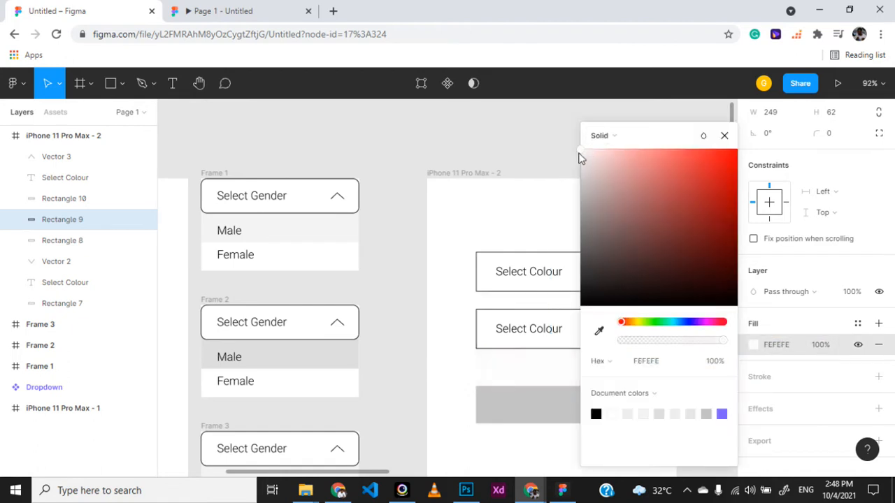
drag(579, 152, 580, 159)
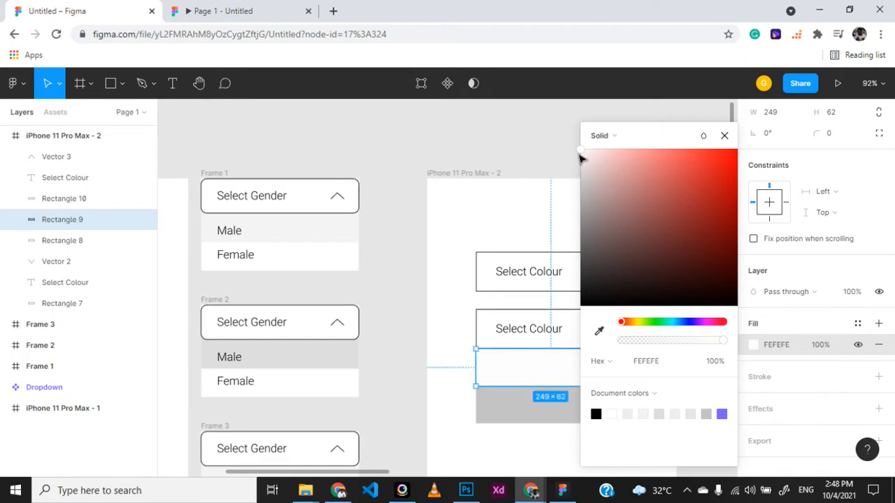
click(462, 370)
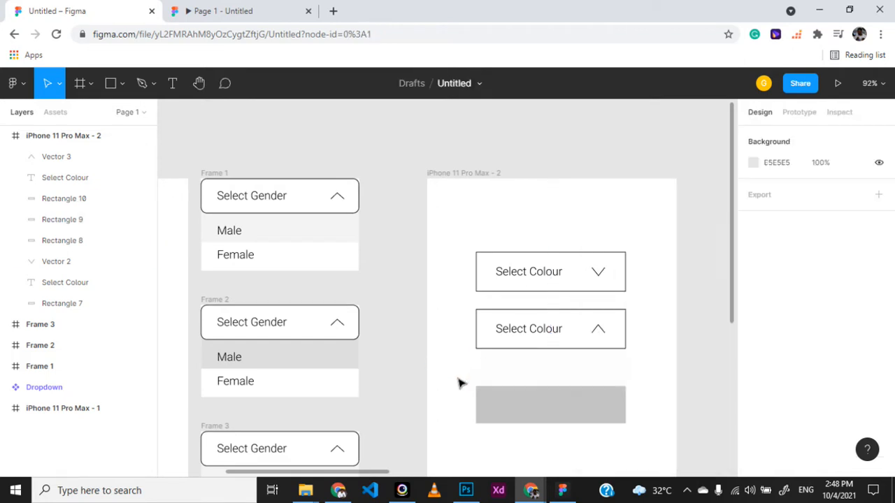
Set the lower option row's fill color to EFEFEF.
click(559, 408)
click(584, 375)
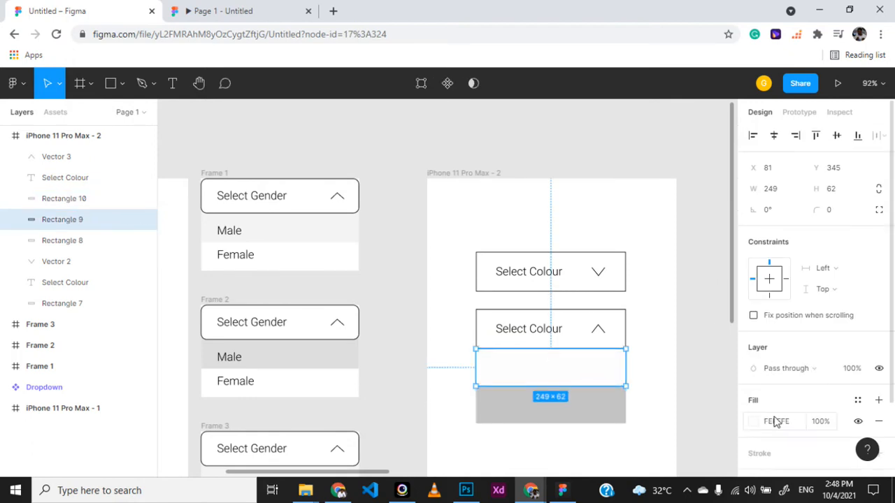
click(589, 415)
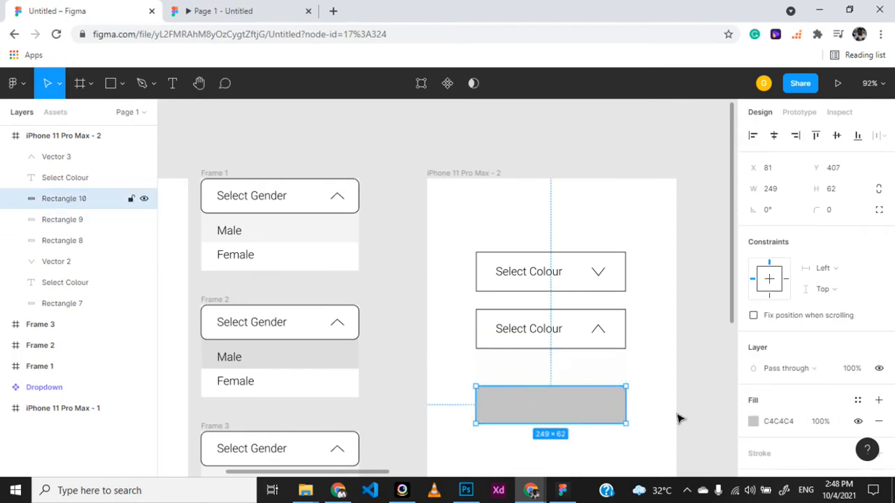
click(779, 422)
text(e)
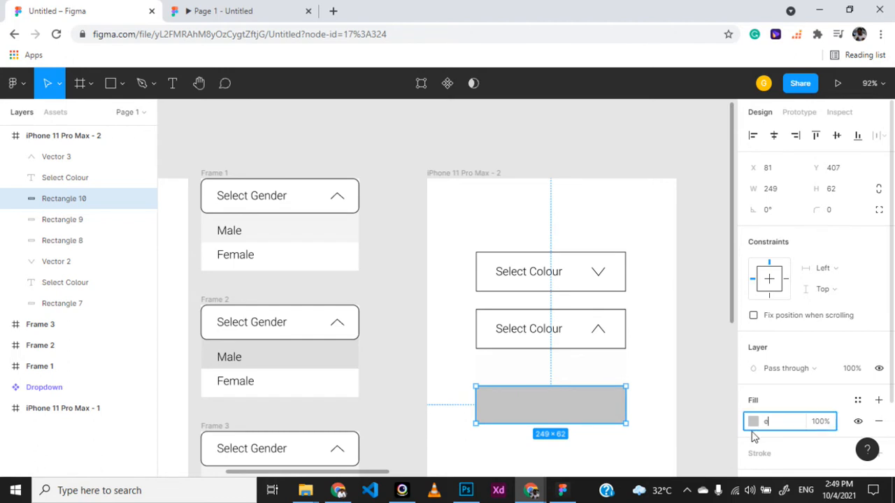
text(ffeff)
key(Return)
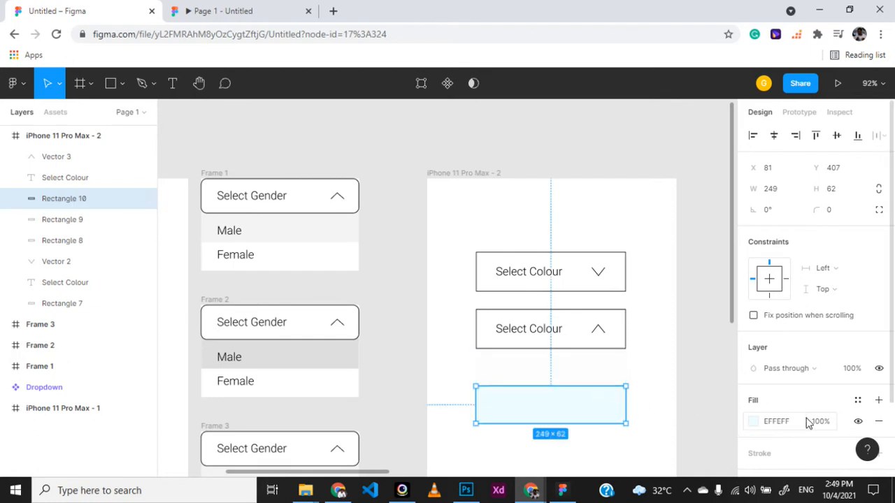
click(793, 423)
text(efefef)
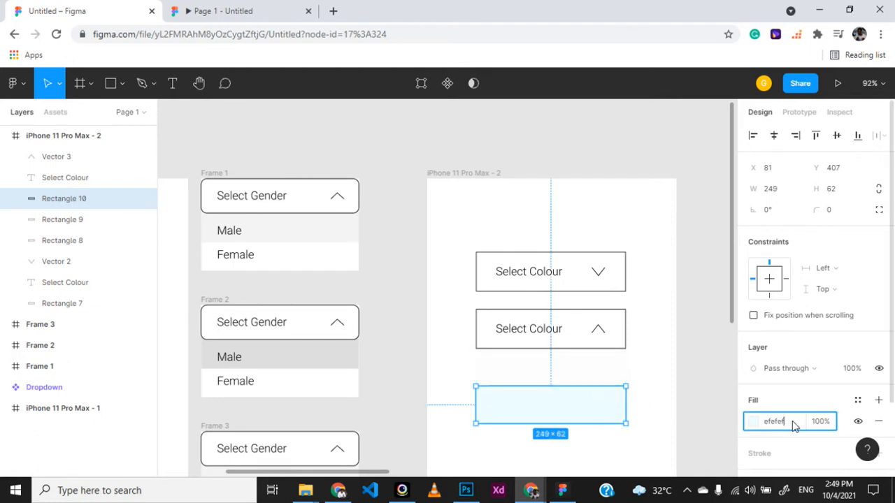
key(Return)
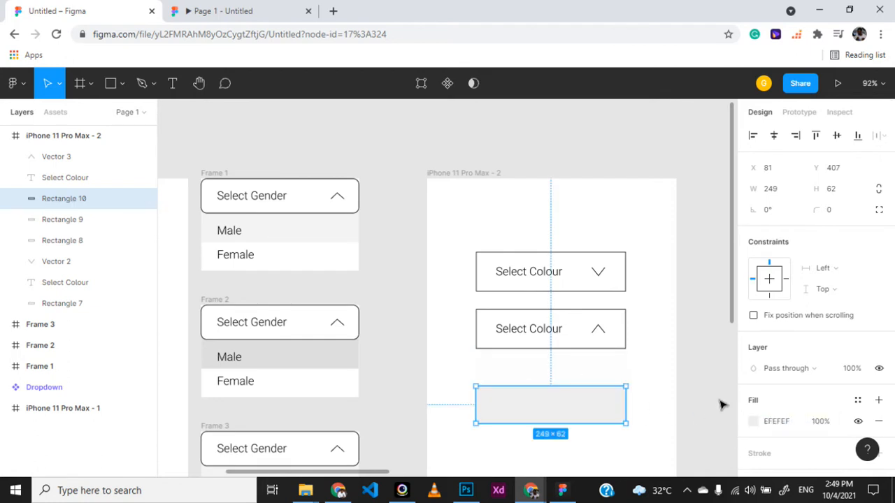
Darken the upper option row's fill color slightly to FAFAFA.
click(668, 355)
click(573, 378)
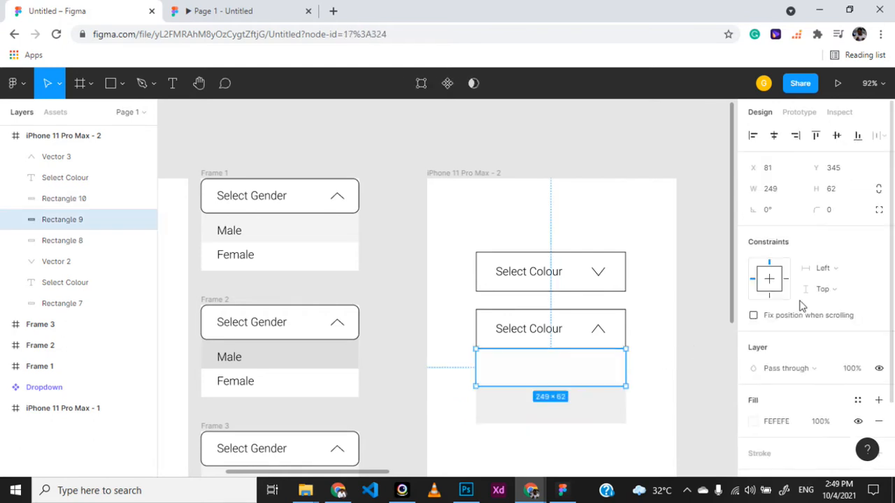
drag(796, 423, 774, 428)
click(753, 421)
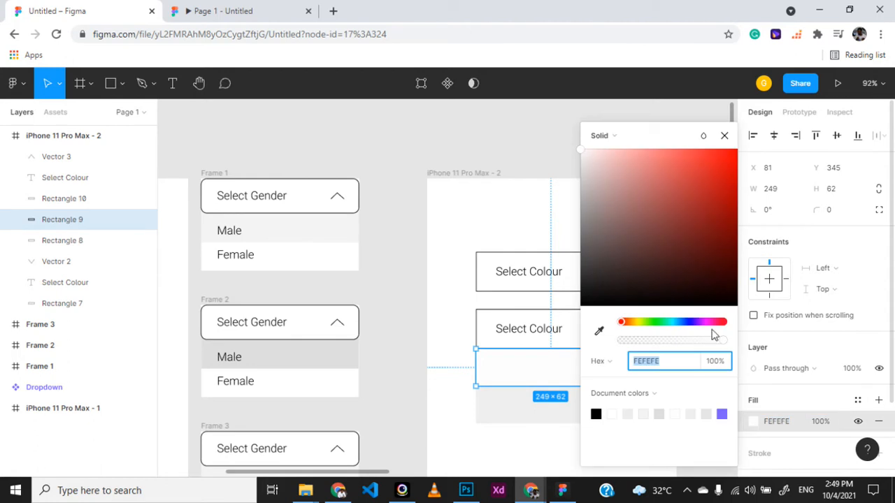
click(581, 153)
click(581, 155)
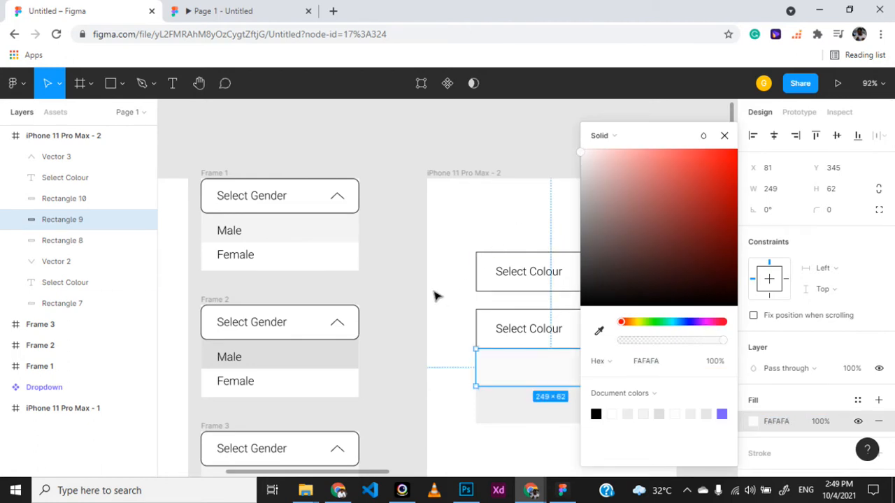
click(485, 345)
Duplicate the open field's "Select Colour" text into the upper option row and change the copy to "Red".
scroll(611, 440, down, 2)
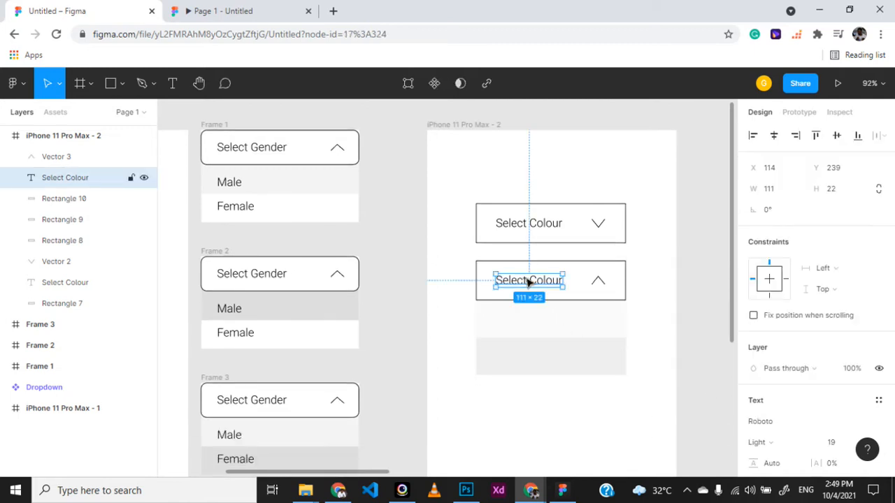
key(ctrl+v)
drag(529, 281, 526, 319)
double_click(526, 318)
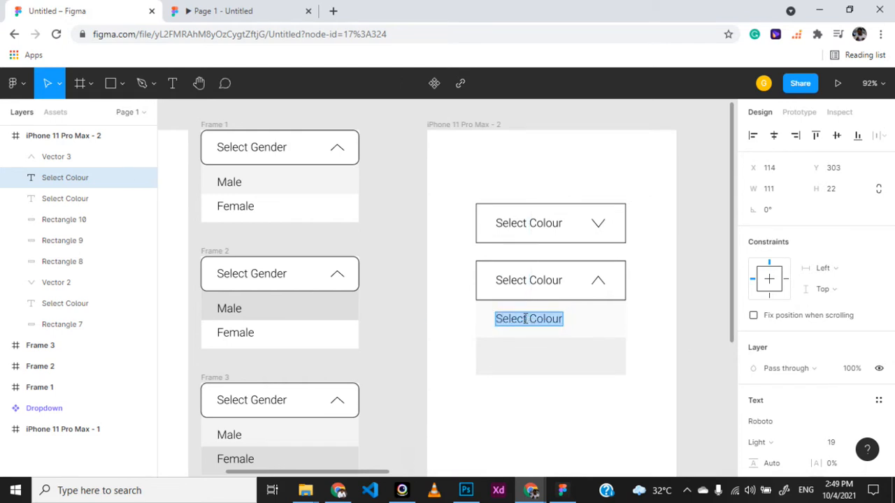
text(Red)
click(390, 311)
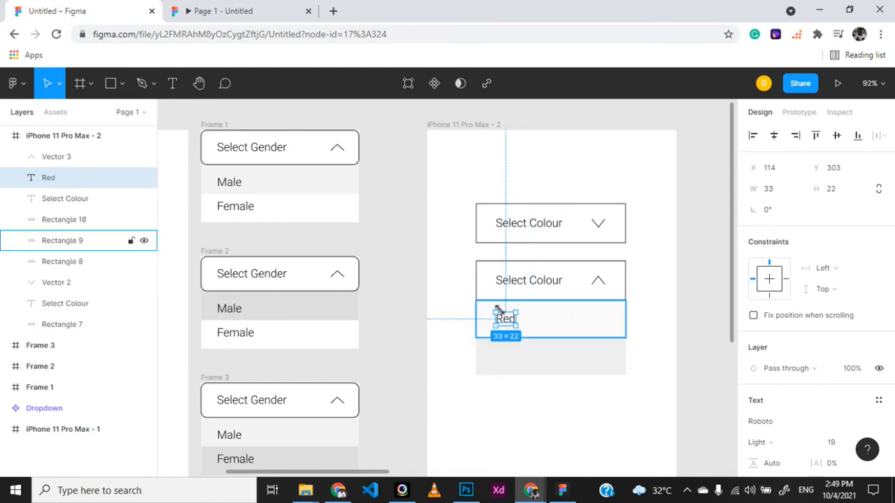
Duplicate the "Red" text into the lower option row and change the copy to "Green".
key(ctrl+v)
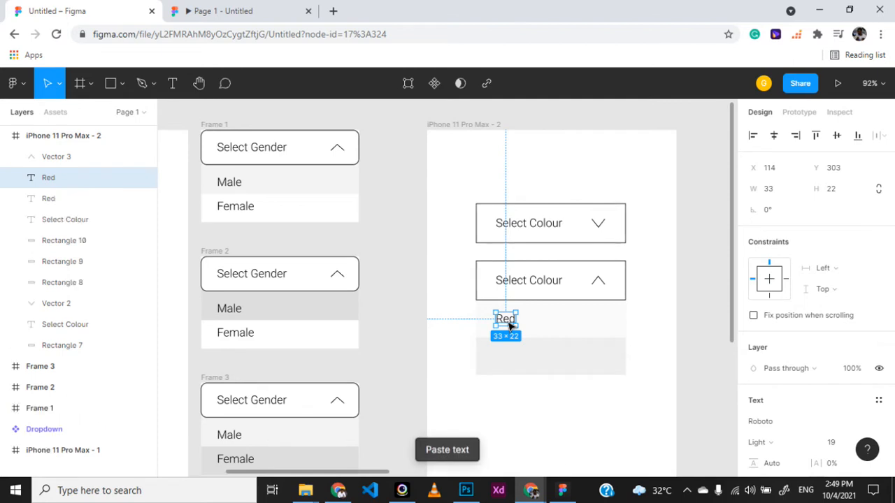
drag(505, 320, 499, 356)
double_click(499, 356)
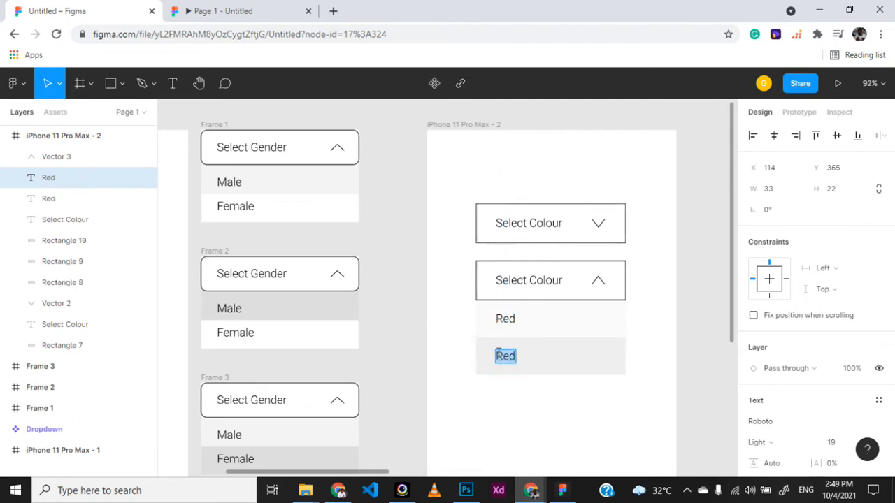
text(Green)
key(Escape)
Move the expanded dropdown and the closed Select Colour field out of the phone frame, placing the closed one above the expanded one.
drag(439, 256, 631, 394)
drag(595, 359, 643, 301)
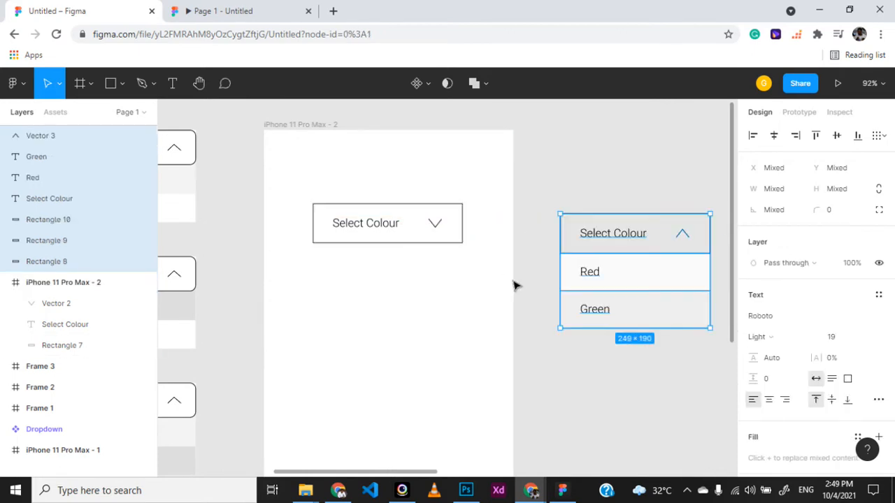
drag(480, 258, 306, 204)
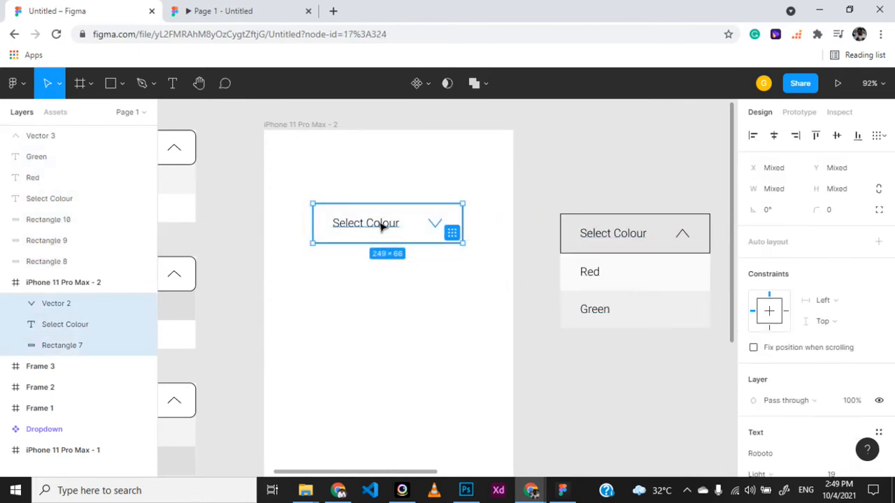
drag(381, 227, 603, 210)
click(403, 363)
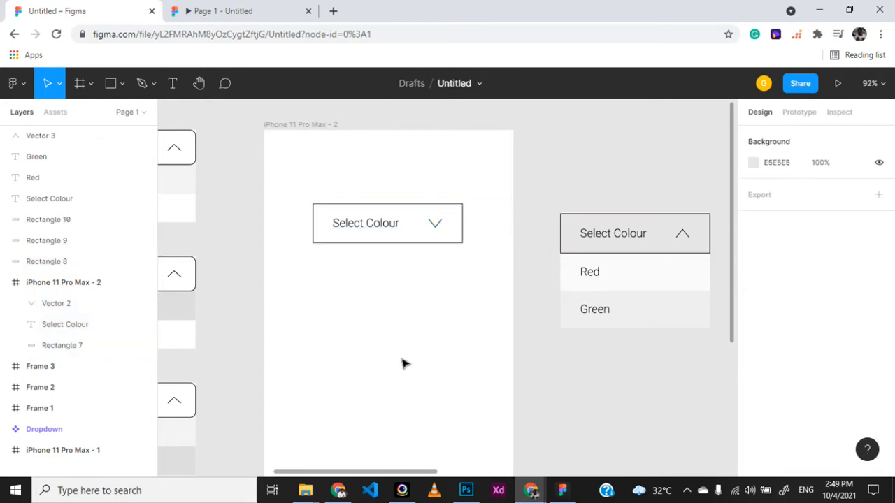
drag(478, 282, 303, 199)
drag(375, 228, 623, 176)
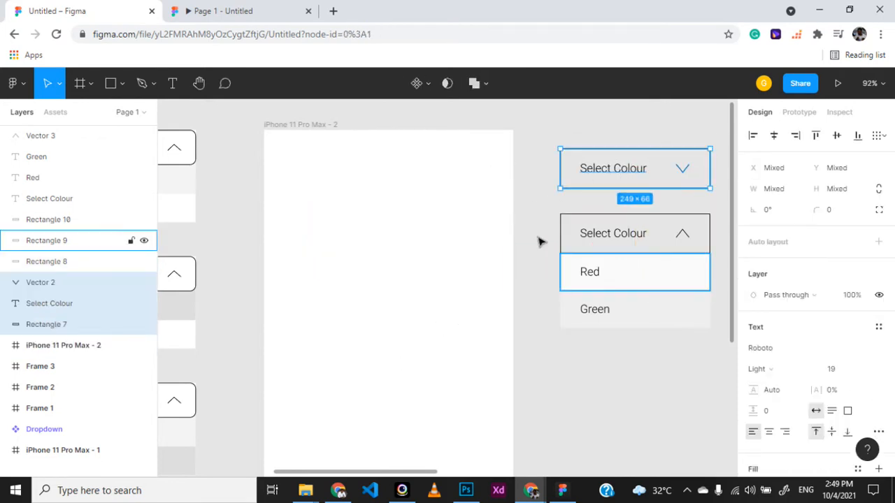
Give both Select Colour field rectangles, closed and open, a white FFFFFF fill.
click(543, 186)
drag(545, 165, 687, 189)
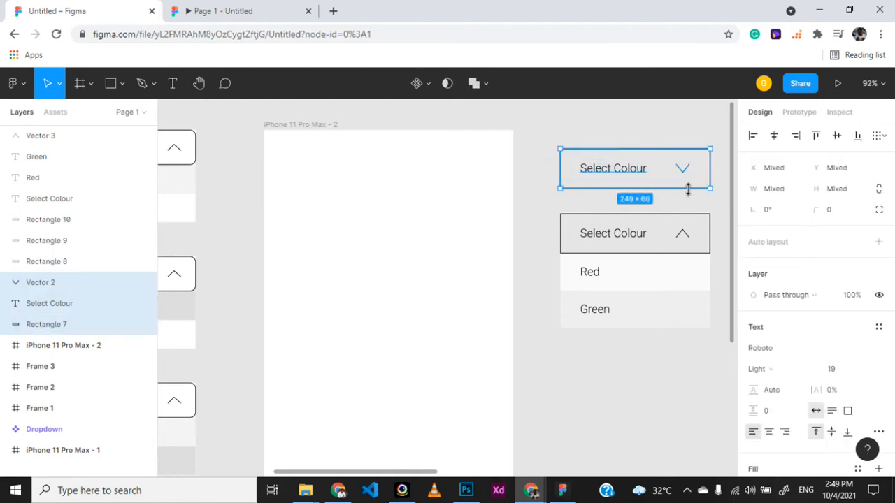
click(535, 211)
click(562, 185)
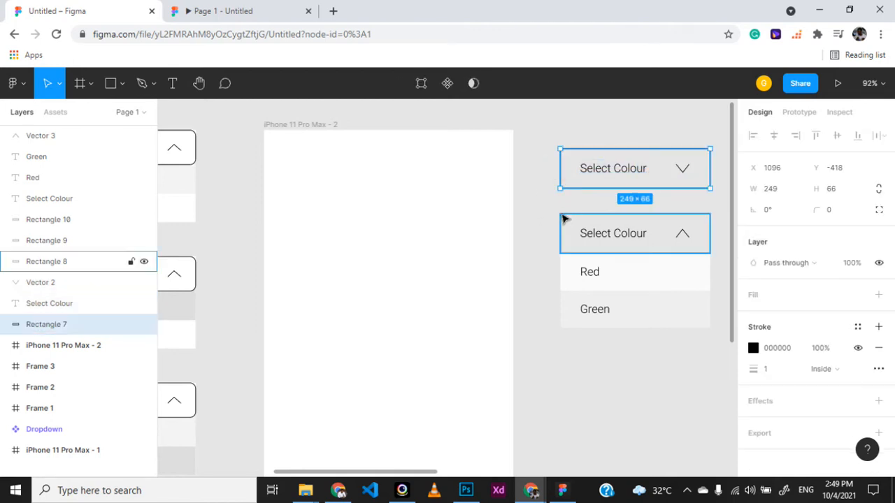
shift+click(561, 217)
scroll(769, 346, down, 2)
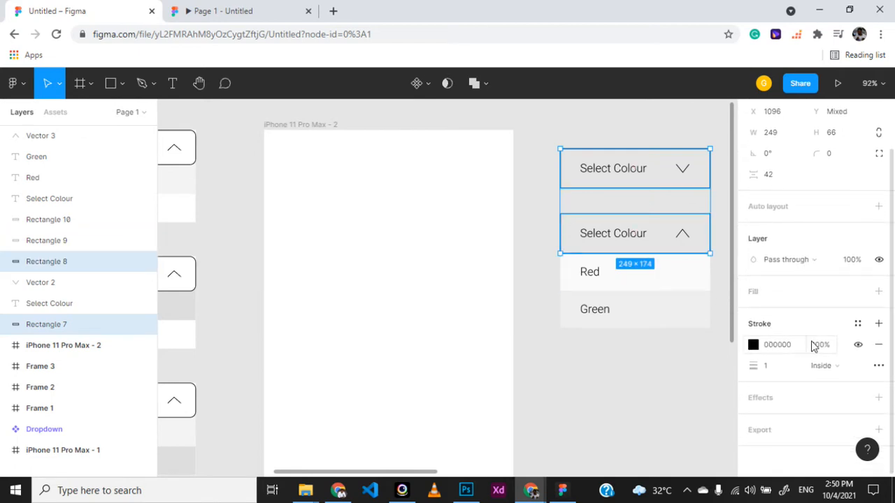
click(878, 291)
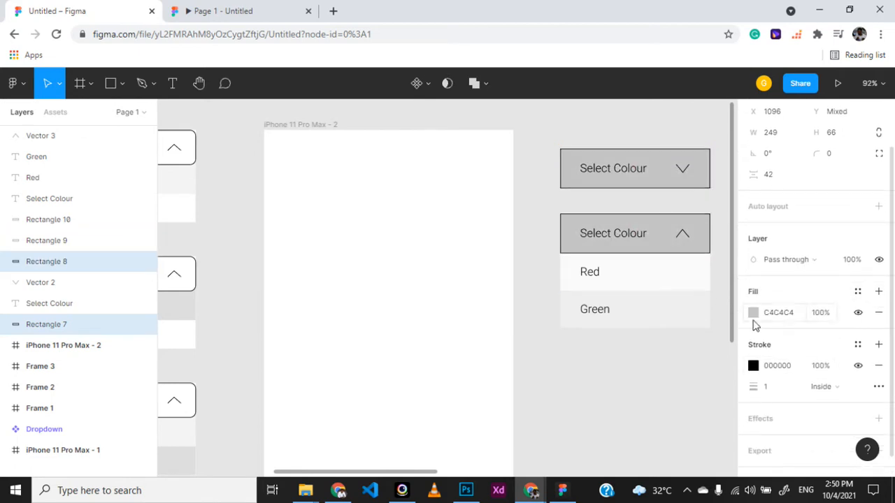
click(768, 319)
text(fff)
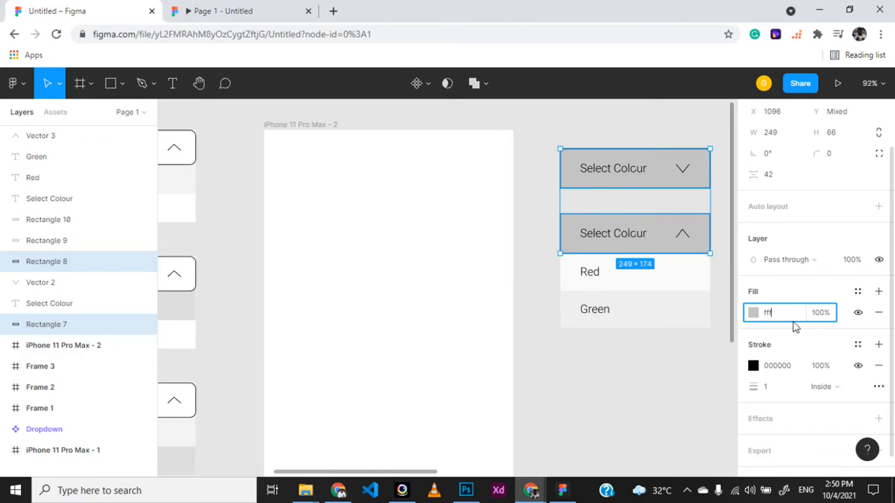
key(Return)
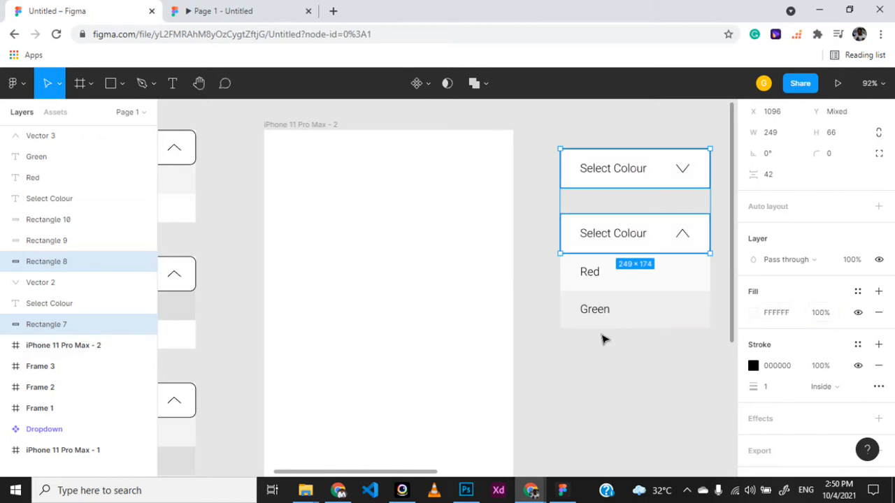
click(631, 375)
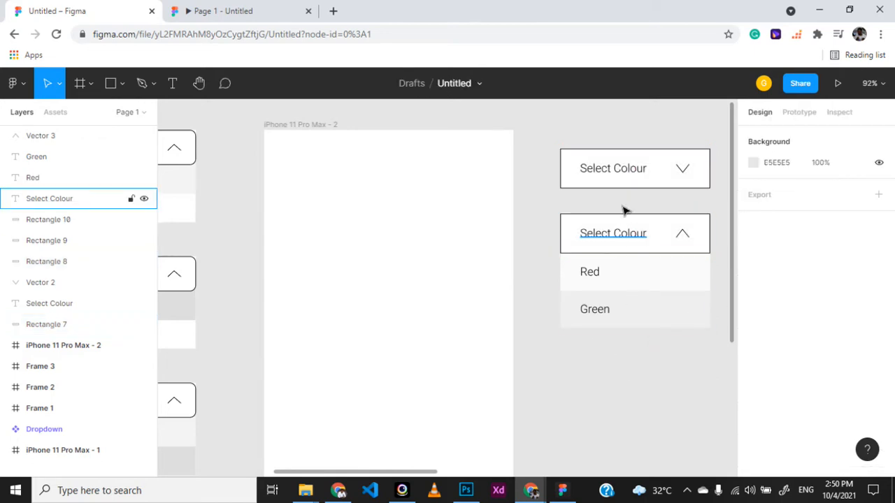
Place a copy of the closed Select Colour field in the iPhone 11 Pro Max - 2 frame and turn it into a component.
drag(538, 135, 406, 216)
key(ctrl+v)
key(ctrl+z)
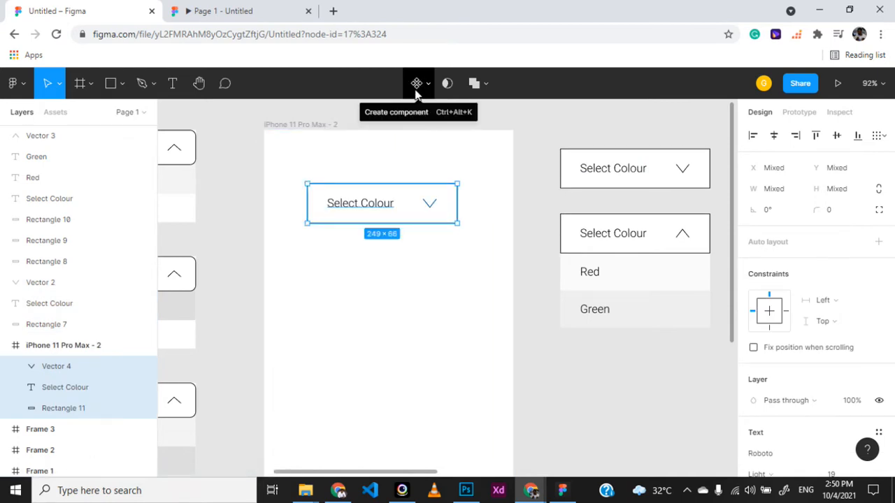
click(416, 85)
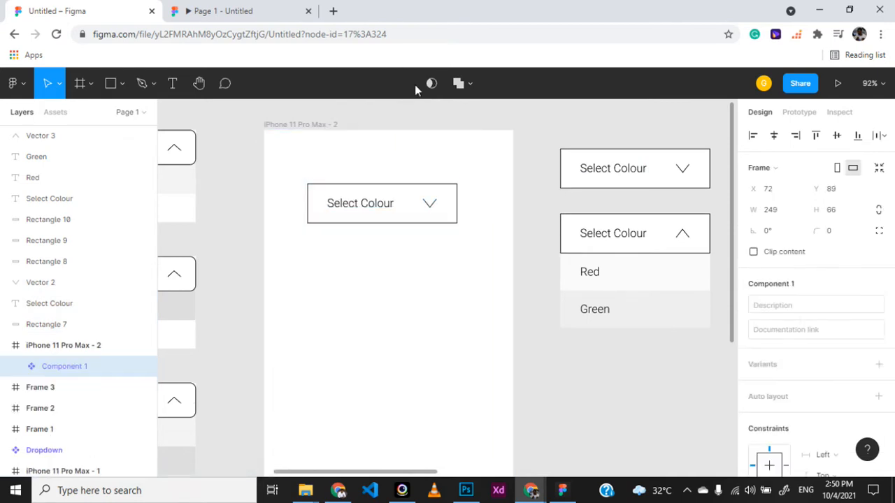
Add a second variant to the new Select Colour component.
click(57, 111)
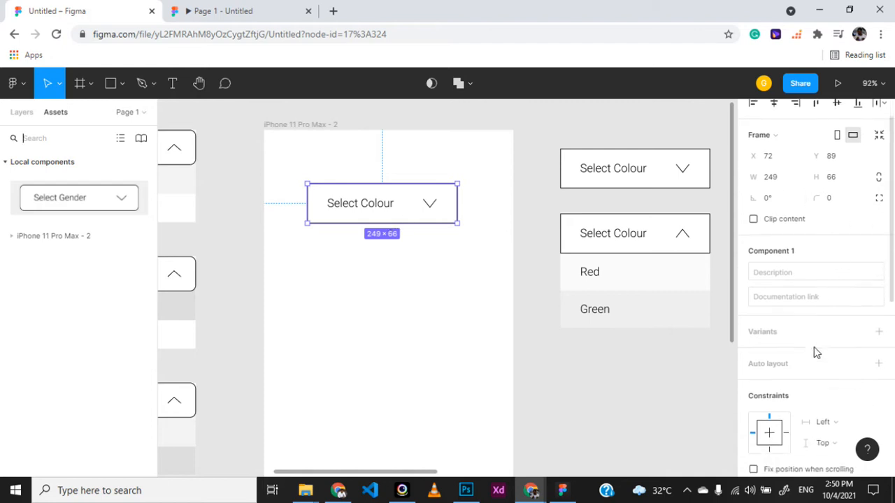
scroll(878, 285, down, 1)
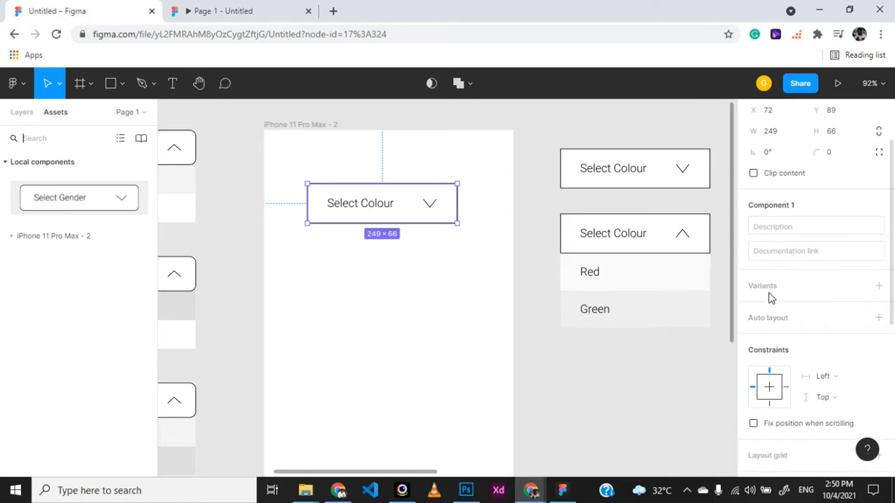
click(879, 287)
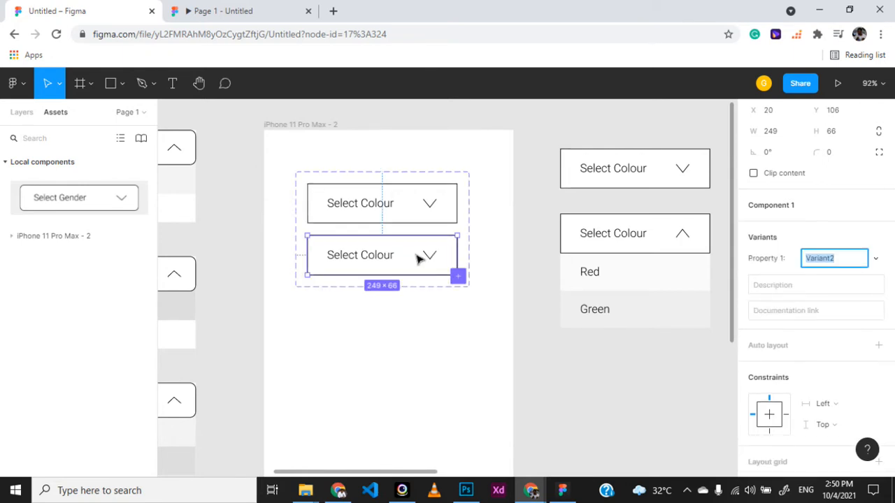
click(19, 114)
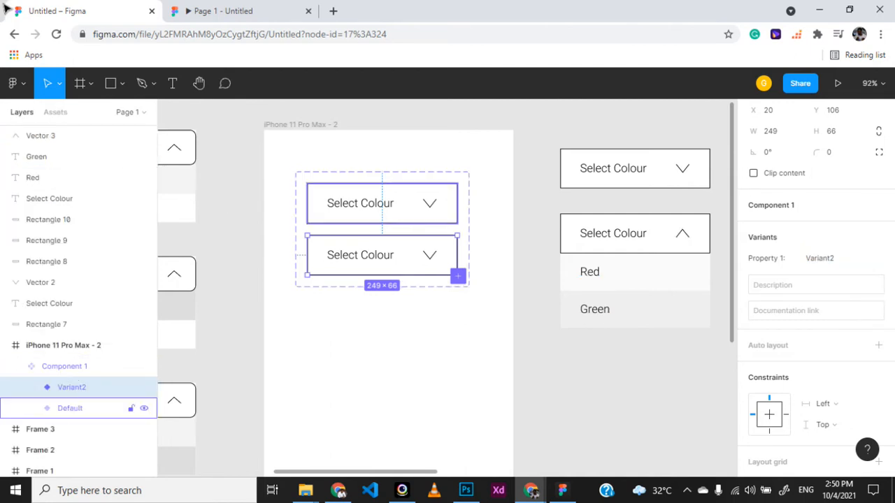
Lock the Dropdown component set and the Frame 1, Frame 2 and Frame 3 layers against selection.
ctrl+scroll(408, 223, down, 5)
drag(163, 166, 311, 379)
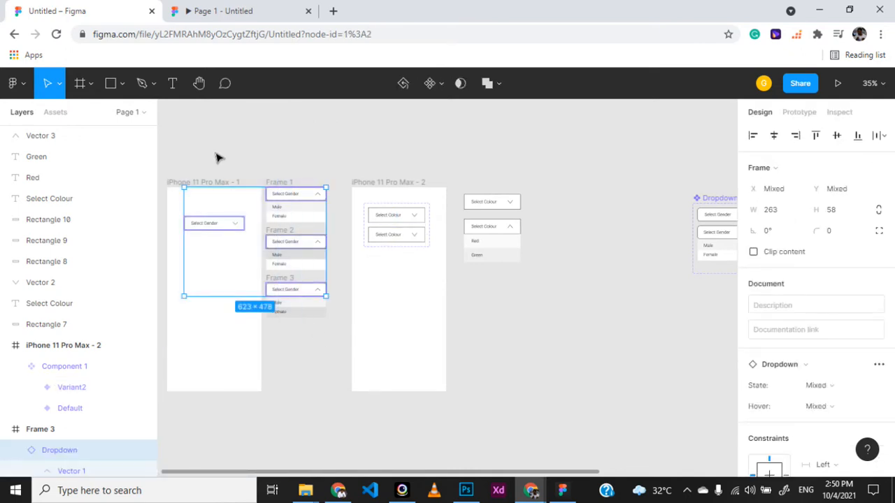
drag(238, 246, 224, 248)
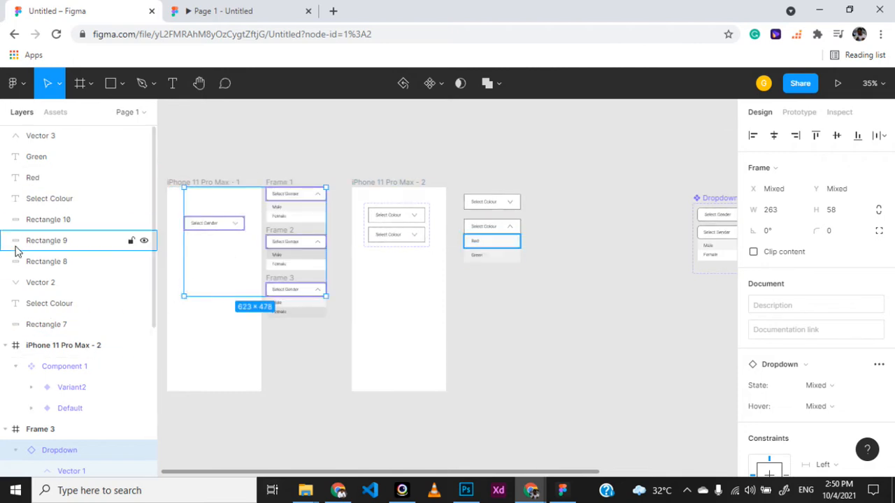
scroll(17, 251, down, 3)
click(6, 279)
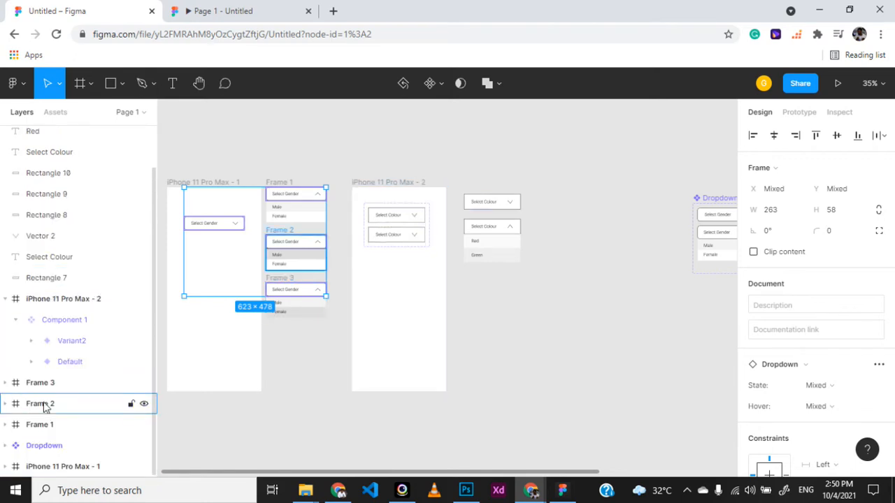
click(206, 166)
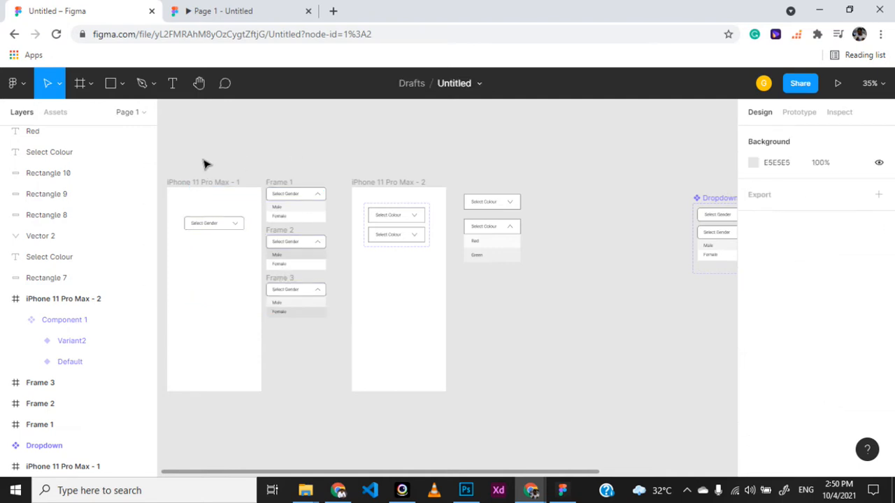
click(230, 181)
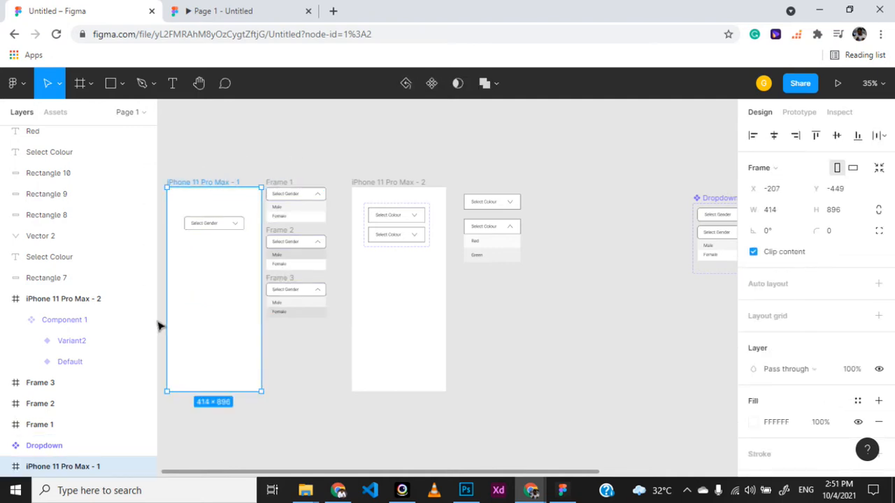
click(130, 445)
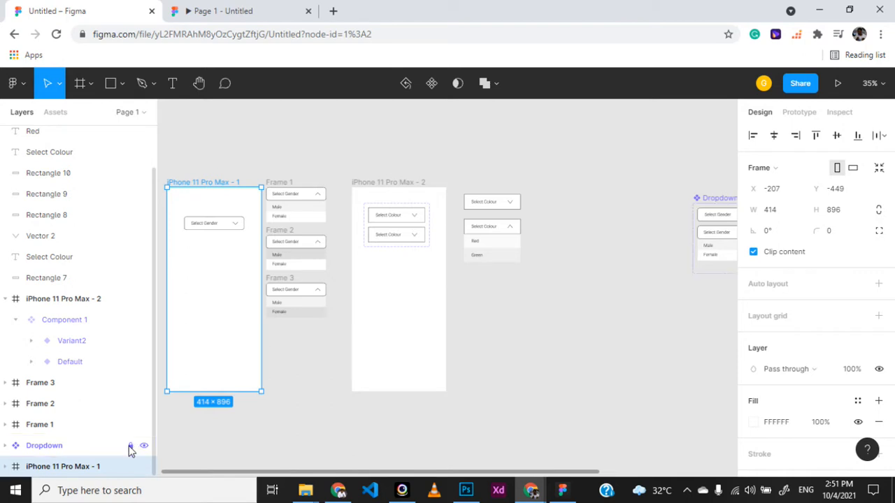
click(131, 425)
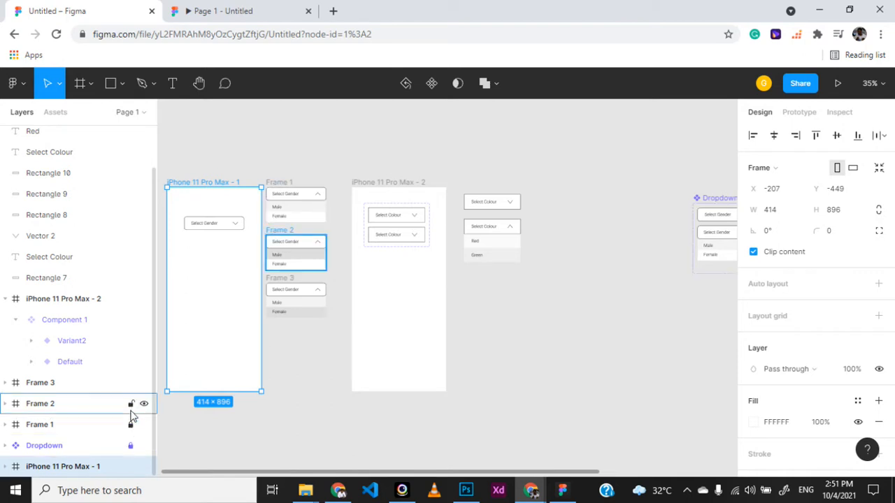
click(131, 403)
click(130, 382)
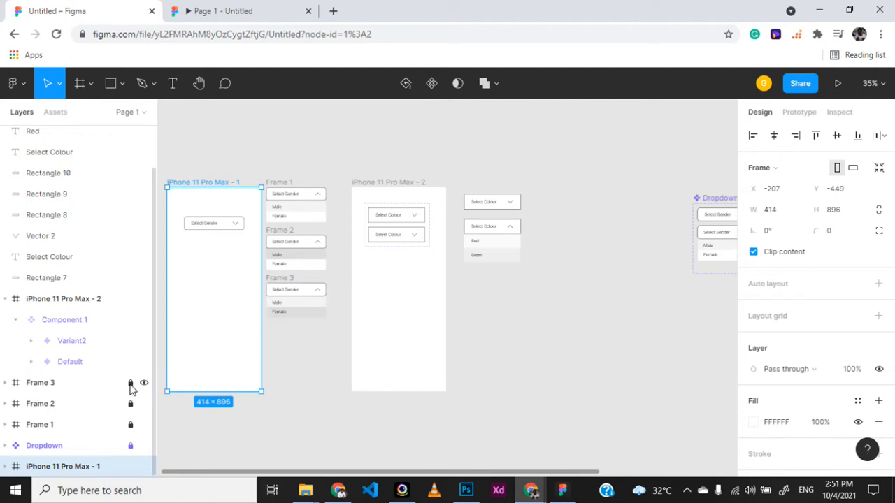
drag(312, 206, 287, 308)
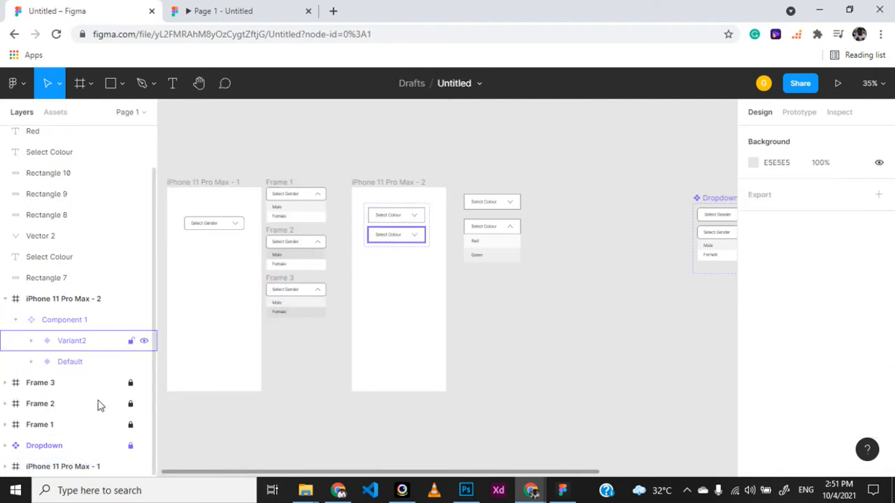
Hide the Frame 1, Frame 2, Frame 3 and Dropdown layers.
click(144, 382)
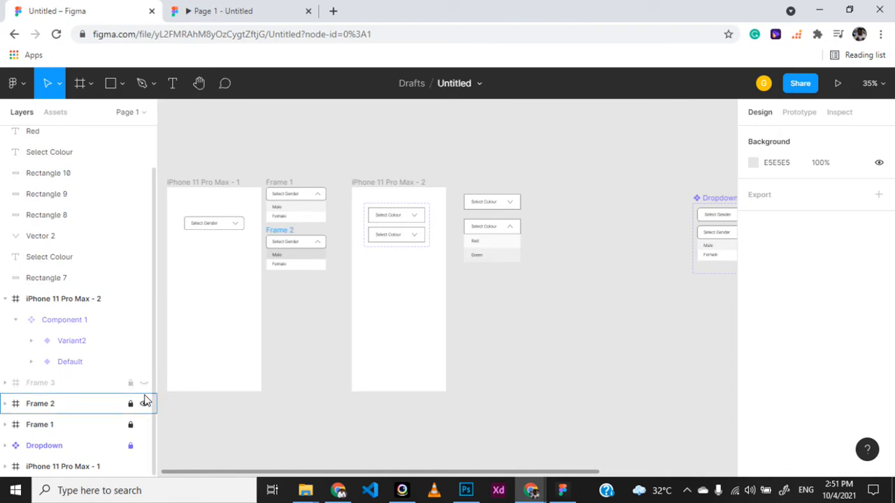
click(144, 403)
click(145, 403)
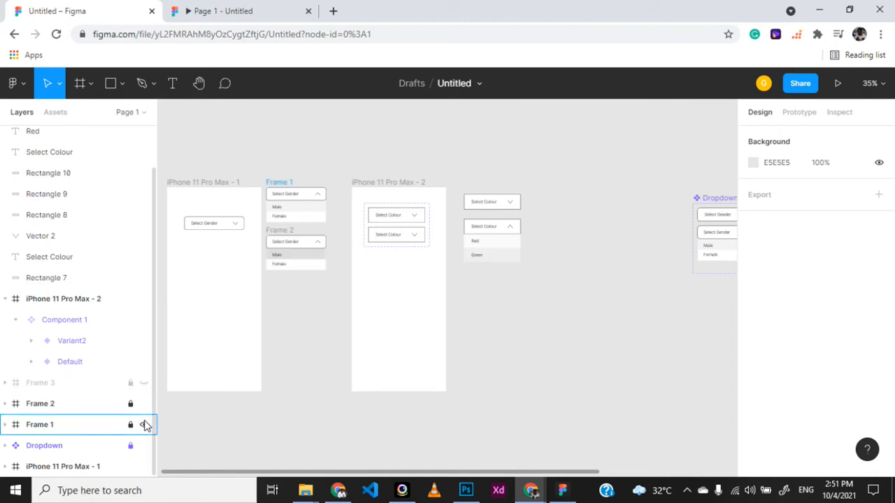
click(144, 424)
click(144, 404)
click(144, 445)
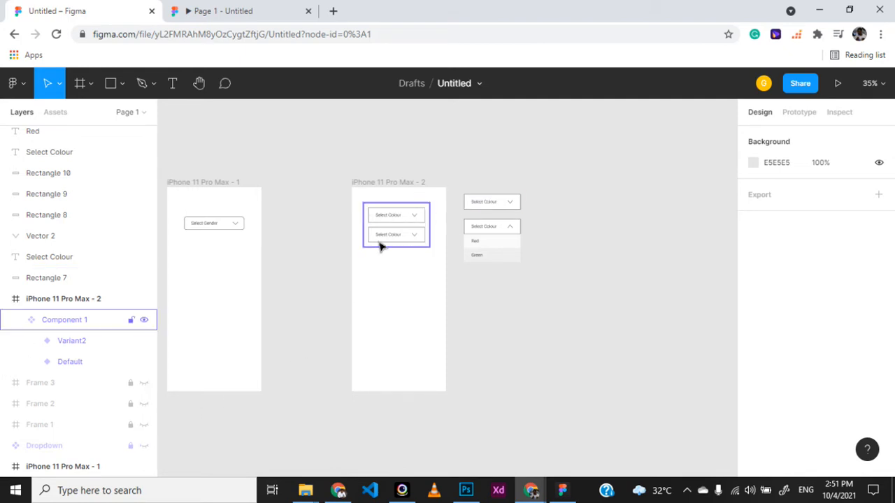
Enlarge the Select Colour component set to about 568 × 353 and move it to about X 0, Y 27 in the phone frame.
click(402, 239)
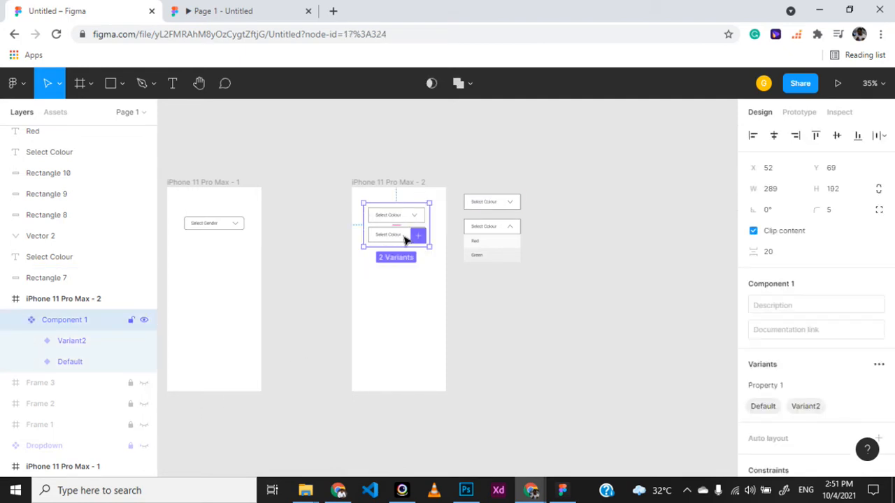
scroll(399, 244, up, 5)
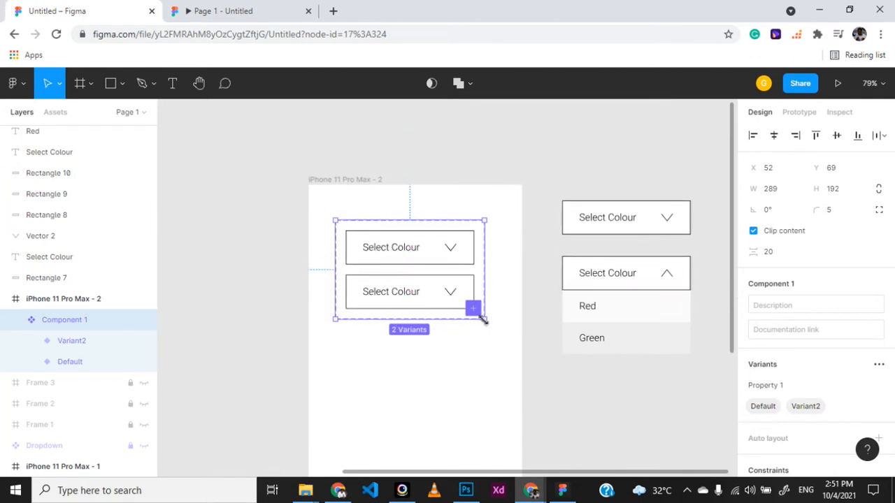
drag(484, 320, 628, 402)
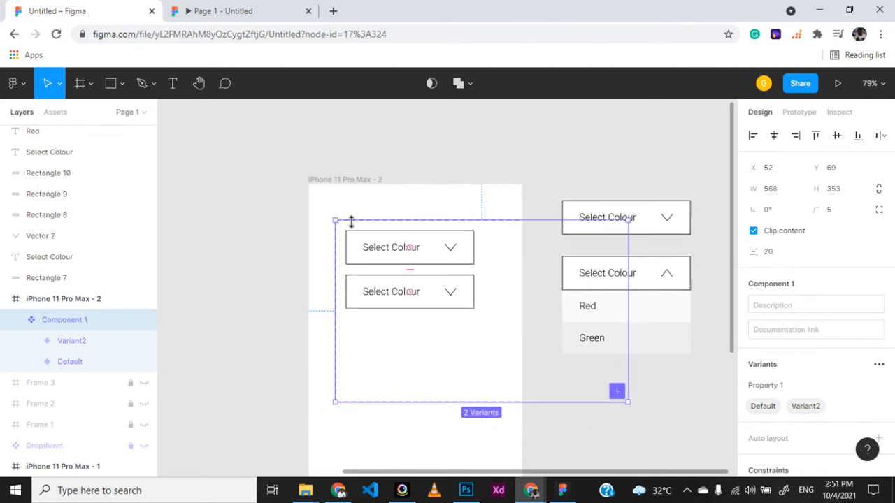
drag(377, 235, 351, 213)
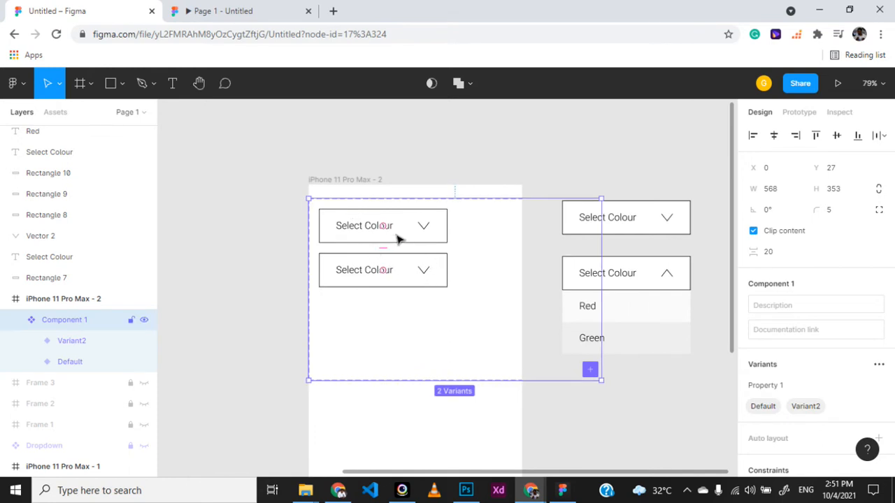
Edit the upper variant's layer name, replacing the property name "Property 1" with "State".
click(396, 239)
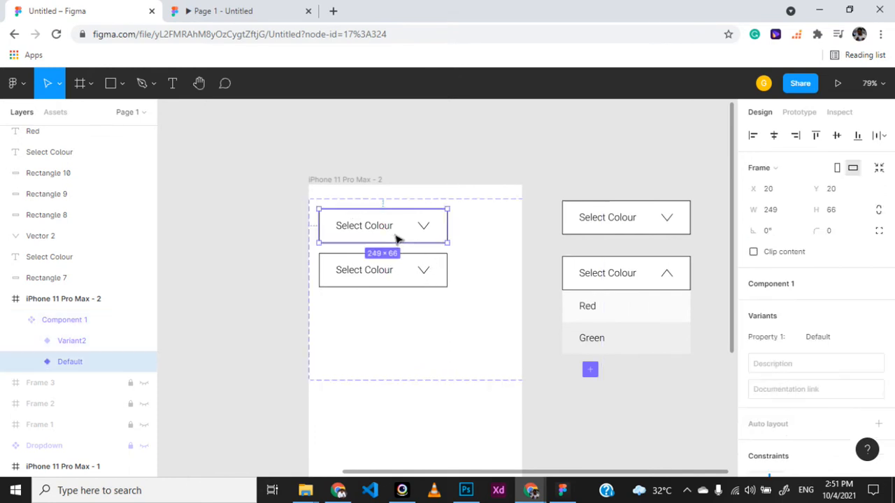
double_click(78, 368)
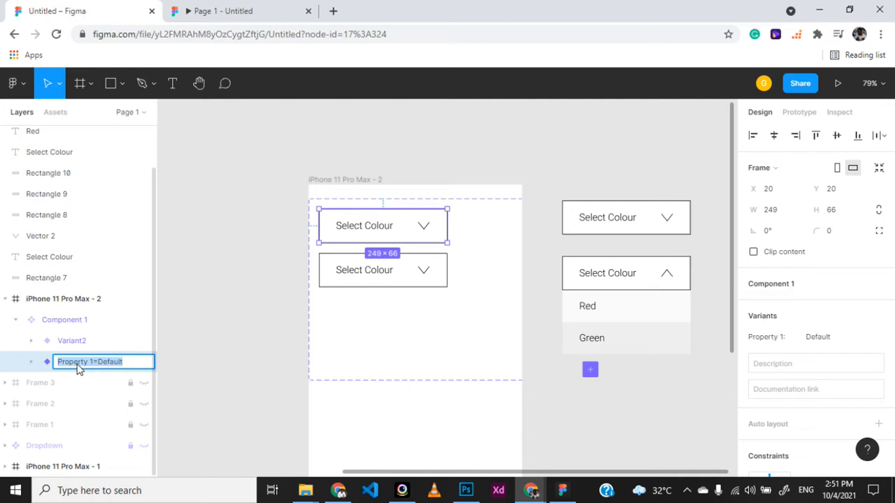
click(94, 363)
drag(95, 367, 53, 371)
key(BackSpace)
text(State)
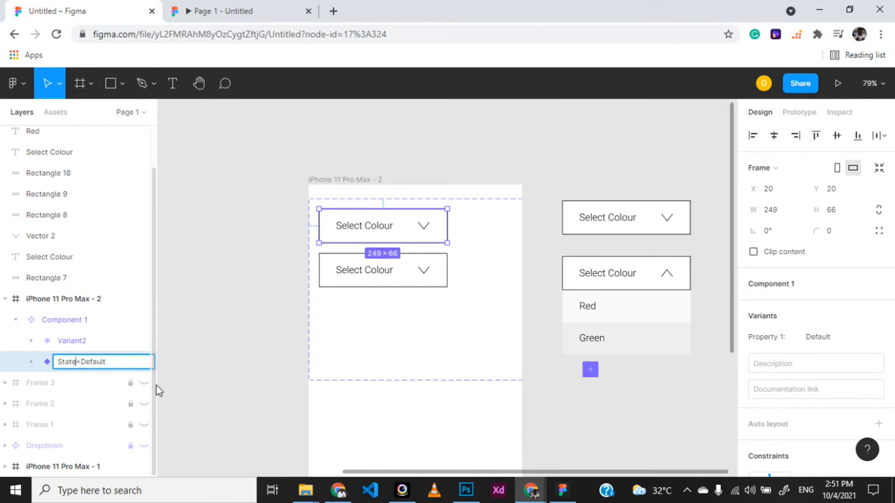
key(BackSpace)
key(BackSpace)
key(BackSpace)
key(BackSpace)
key(BackSpace)
text(State)
key(Right)
key(Left)
key(Left)
key(Right)
Replace the property name in the upper variant's layer name with "Behaviour".
key(BackSpace)
key(BackSpace)
key(BackSpace)
key(BackSpace)
key(BackSpace)
text(Behaviour)
Change the upper variant's property value to "Closed" so its layer name reads Behaviour=Closed.
key(Right)
key(Right)
key(Left)
key(shift+Right)
key(shift+Right)
key(shift+Right)
key(shift+Right)
key(shift+Right)
key(shift+Right)
key(shift+Right)
text(Closed)
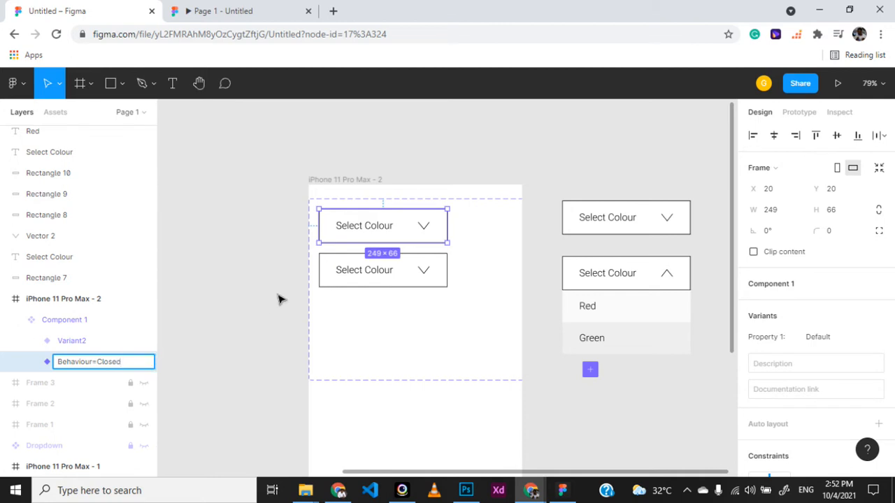
click(215, 331)
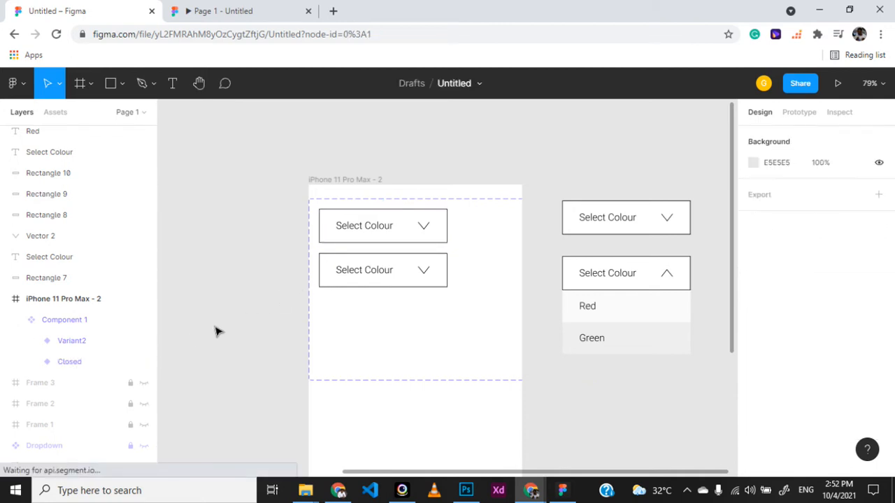
Add a second property, Hover=None, to the upper variant's layer name after Behaviour=Closed.
click(401, 233)
click(83, 347)
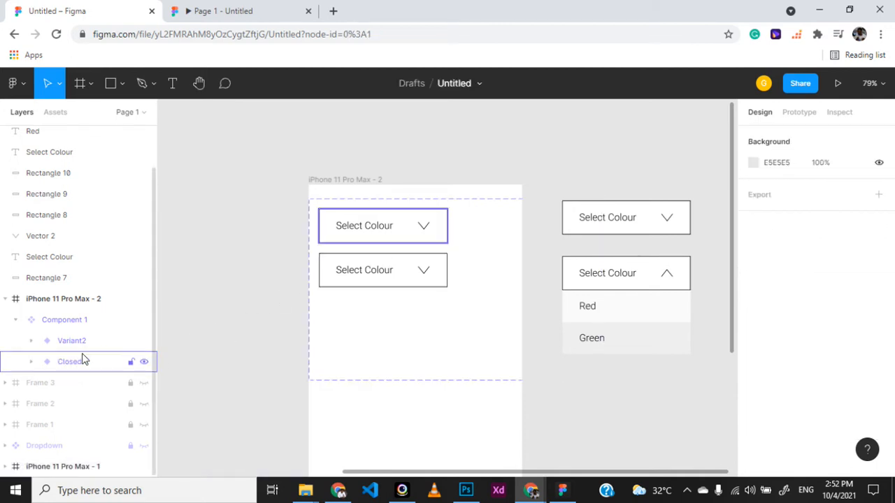
double_click(83, 362)
click(127, 362)
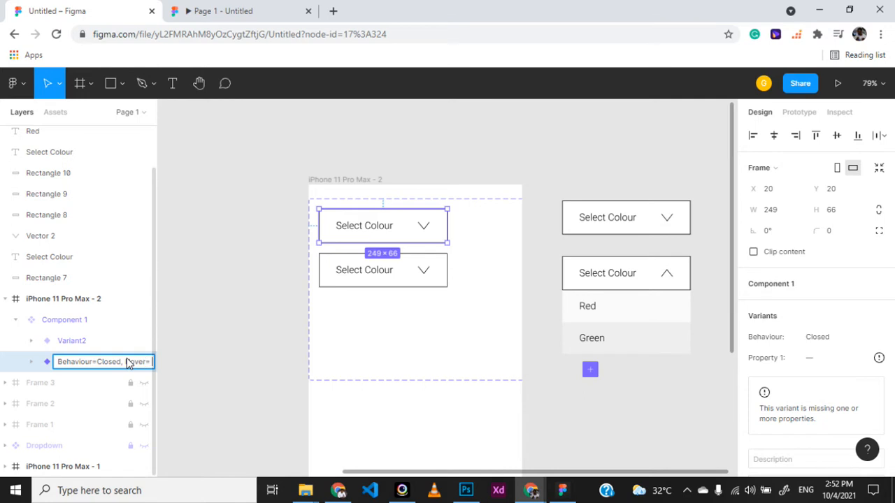
text(, Hover=None)
key(Return)
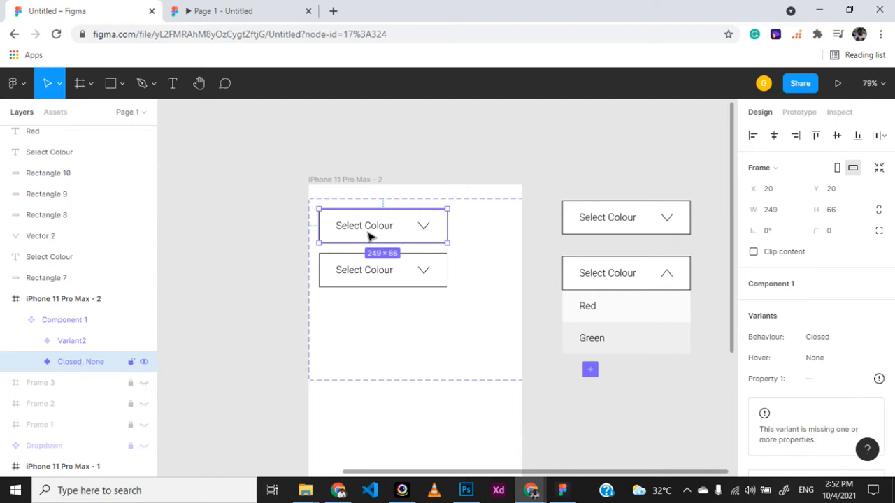
Copy the open dropdown design with Red and Green and place the copy over the lower variant.
click(360, 276)
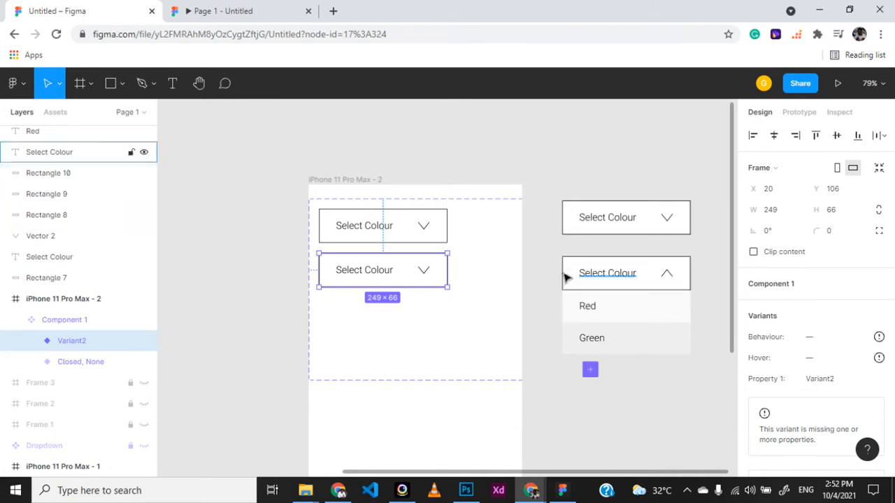
drag(548, 264, 687, 354)
click(402, 280)
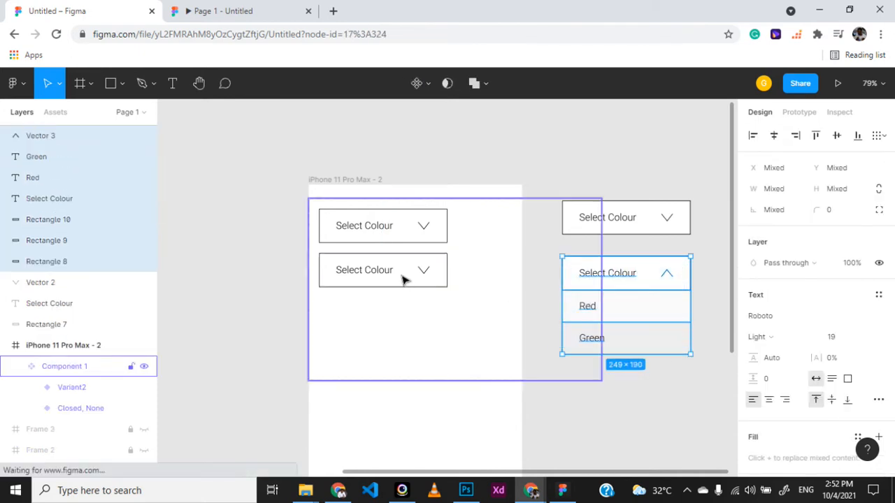
click(402, 279)
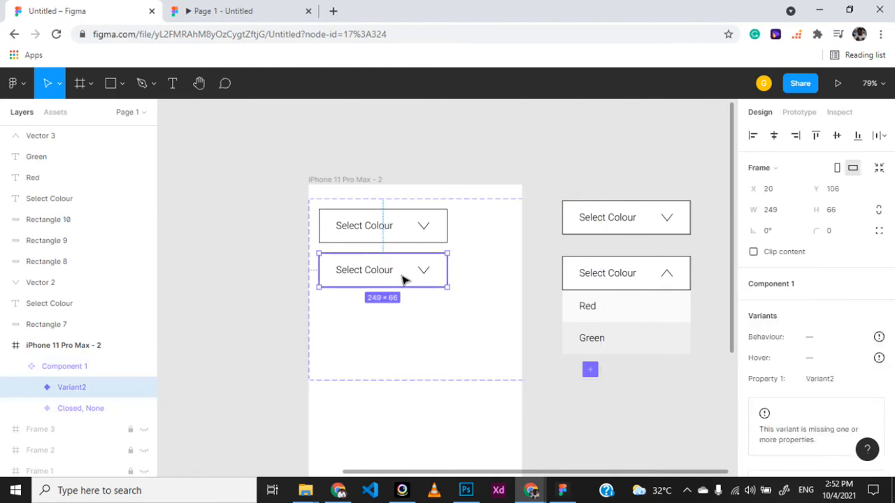
key(ctrl+v)
drag(393, 250, 405, 281)
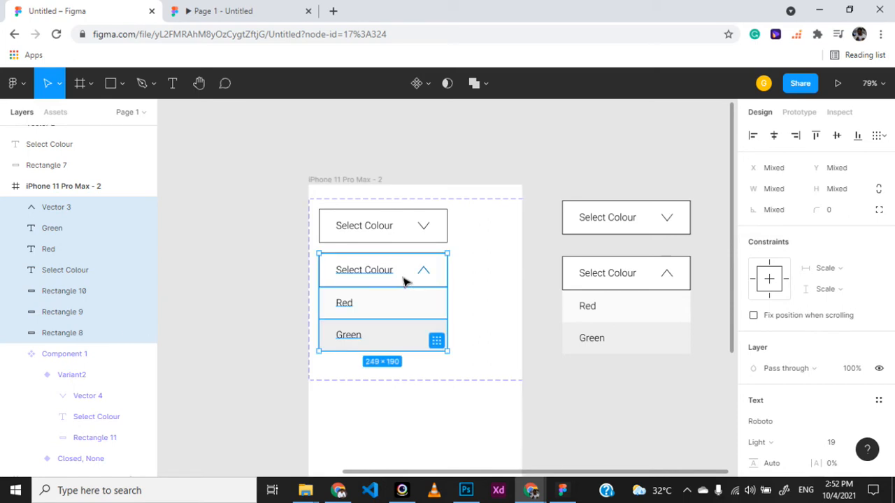
click(476, 285)
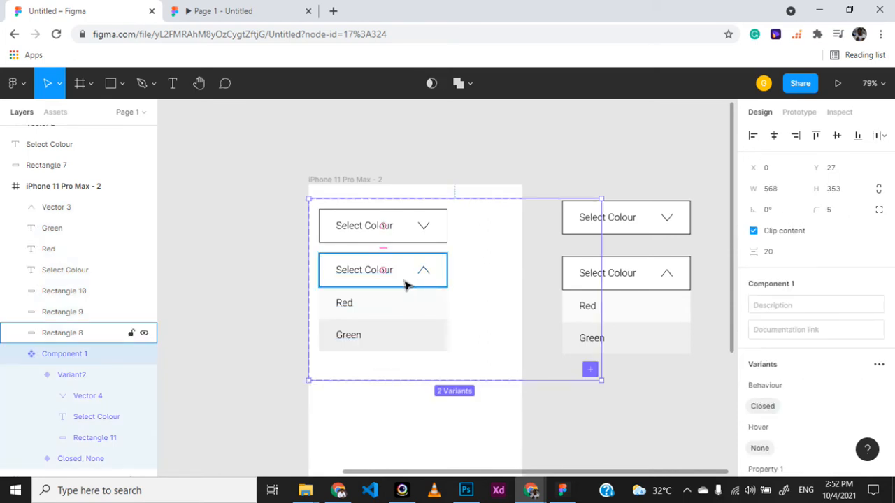
click(405, 284)
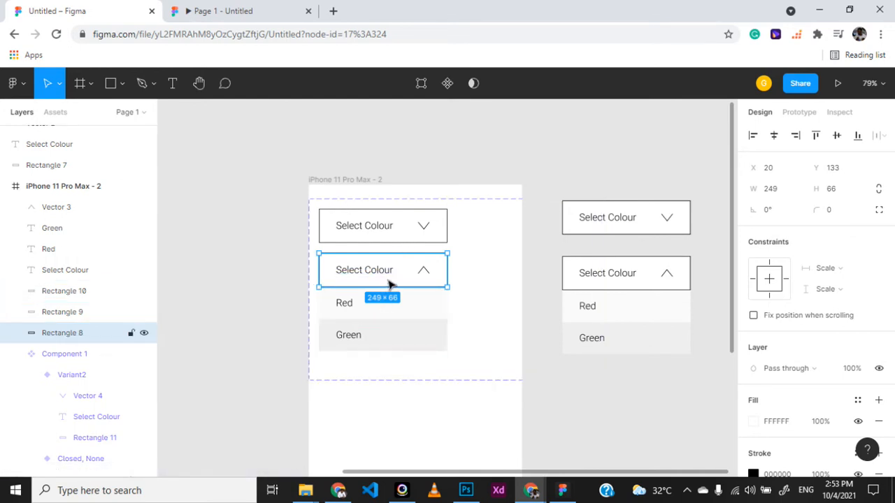
click(269, 313)
click(402, 280)
click(386, 349)
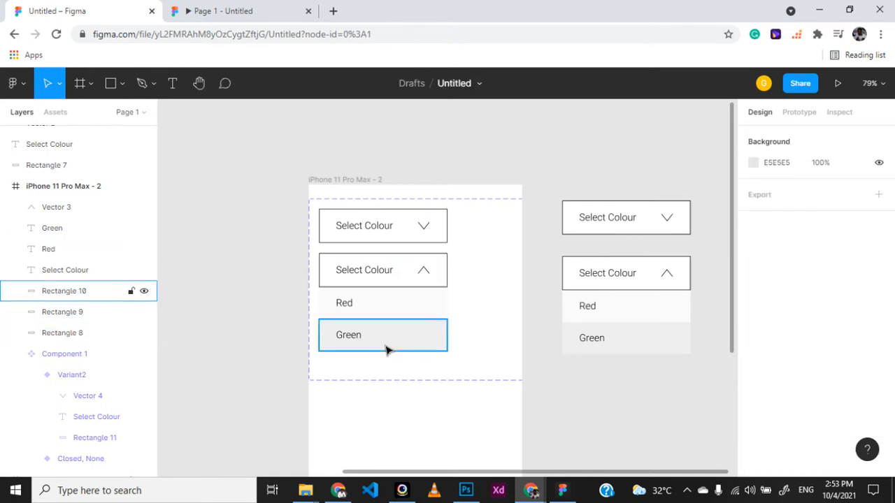
Undo the pasting and positioning of the open dropdown copy over the lower variant.
key(ctrl+z)
key(ctrl+z)
key(ctrl+z)
key(ctrl+z)
key(ctrl+z)
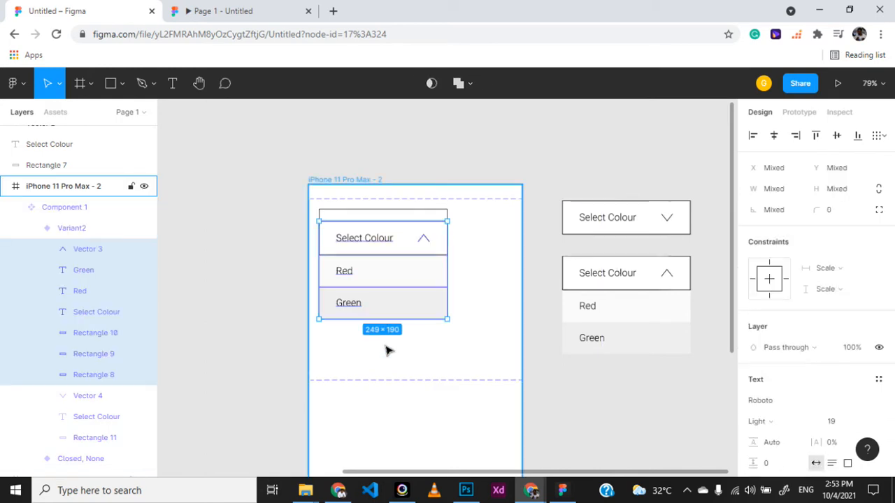
key(ctrl+z)
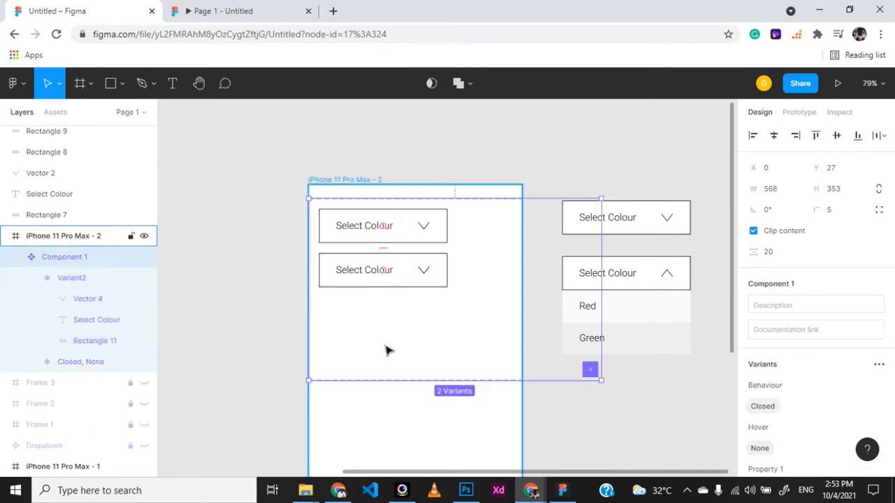
key(ctrl+z)
key(ctrl+z)
Copy the open dropdown's arrow, labels and rectangles again and align the copy exactly over Variant2.
click(399, 242)
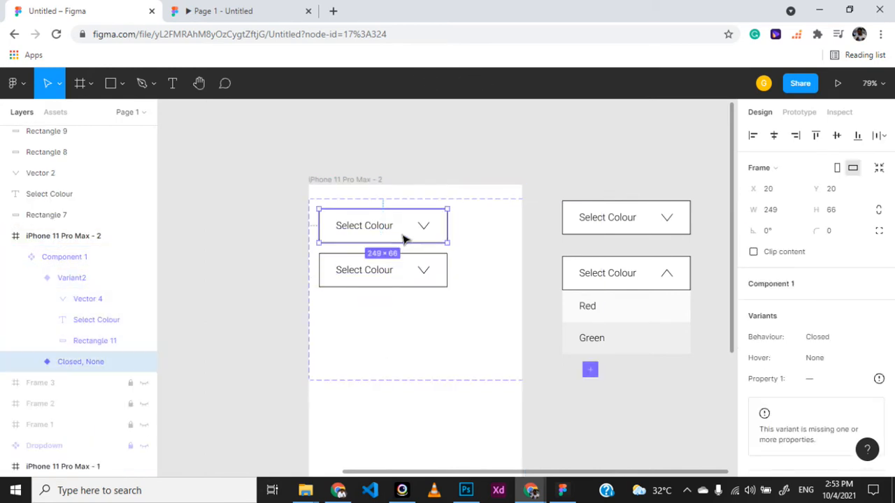
click(74, 278)
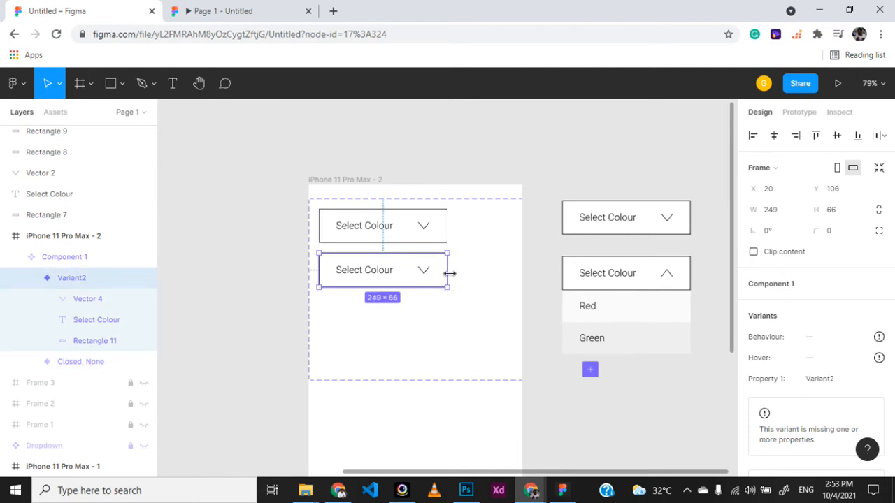
click(615, 272)
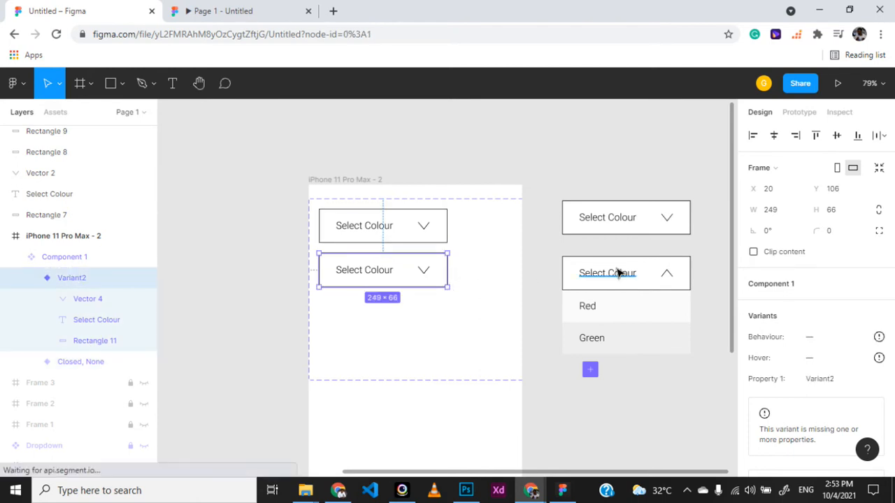
drag(549, 258, 701, 371)
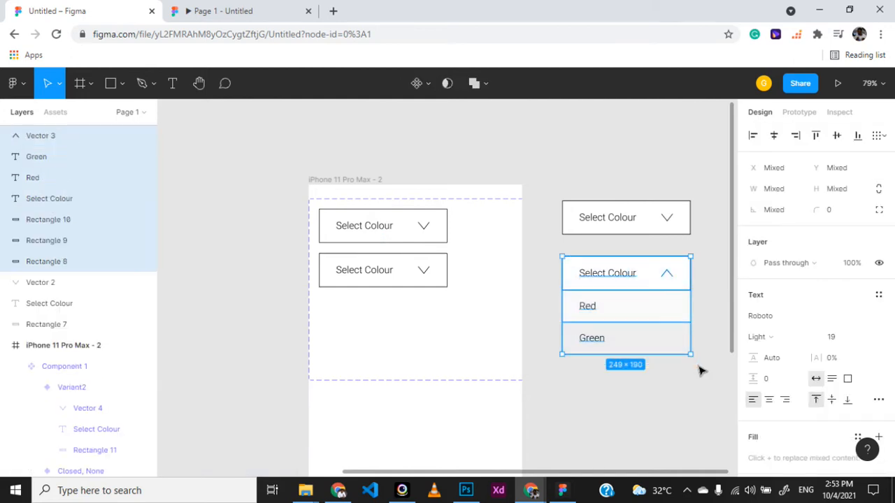
click(399, 285)
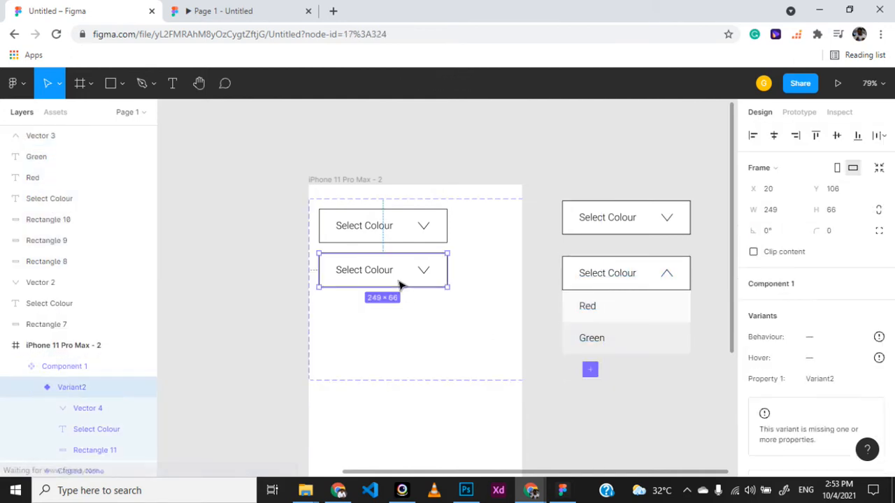
double_click(391, 277)
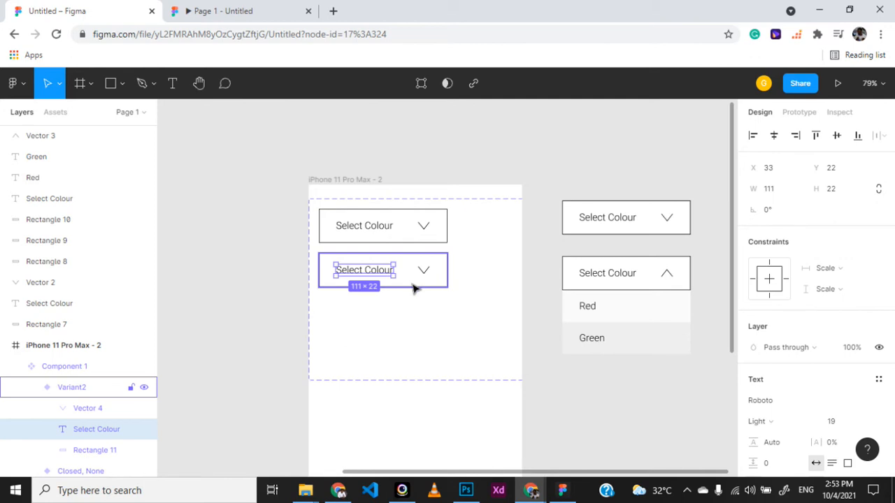
key(ctrl+v)
drag(396, 238, 399, 274)
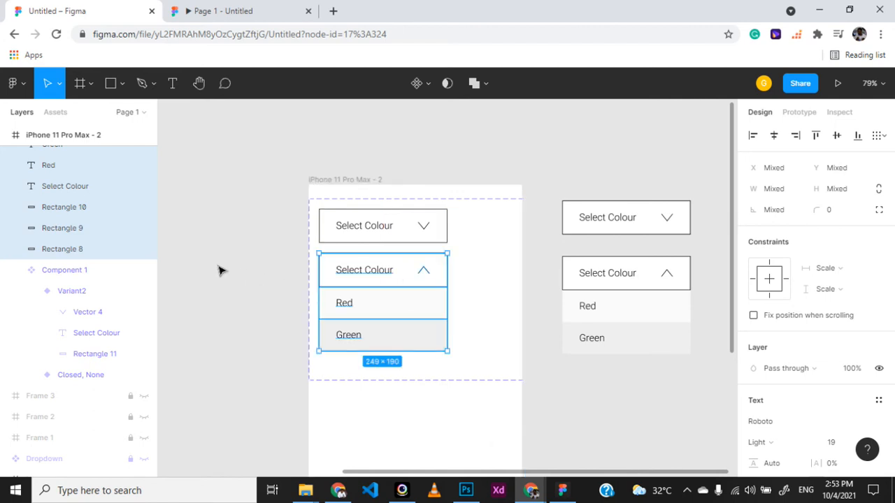
Delete the original layers inside Variant2: Vector 4, Select Colour and Rectangle 11.
scroll(220, 270, up, 2)
scroll(52, 223, up, 1)
scroll(53, 222, up, 2)
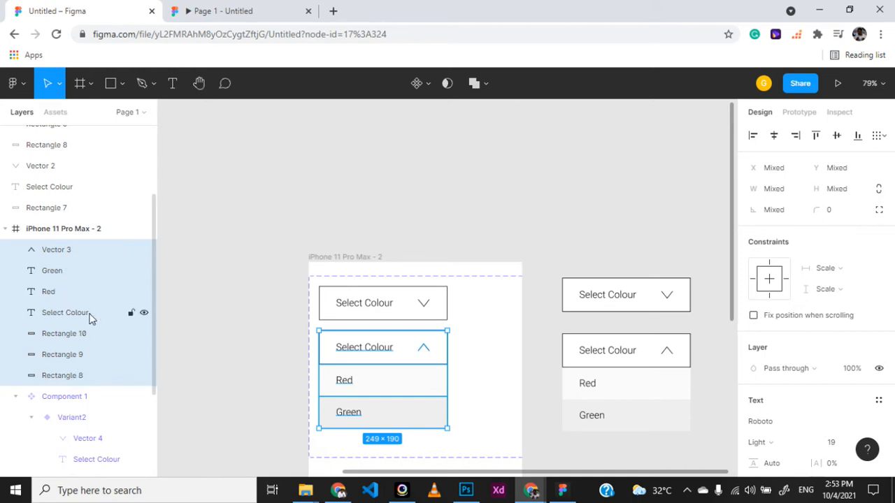
scroll(80, 355, down, 3)
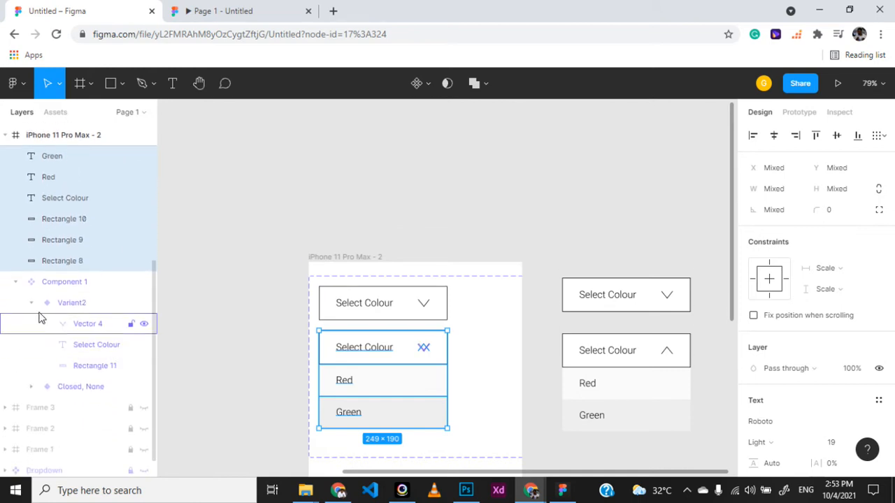
click(31, 304)
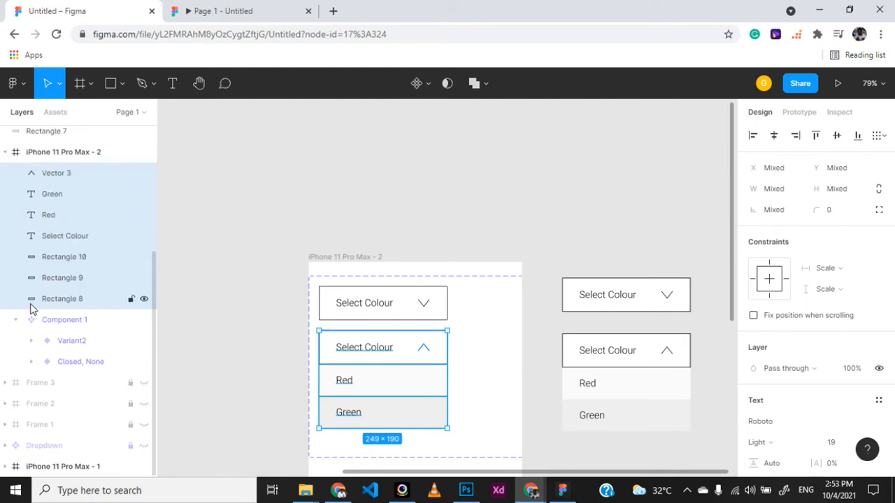
click(31, 305)
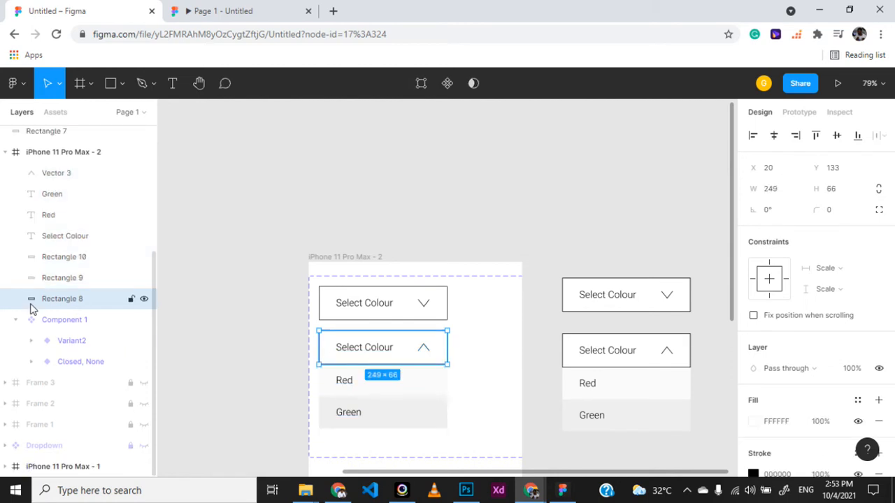
click(31, 340)
scroll(66, 279, up, 2)
click(61, 214)
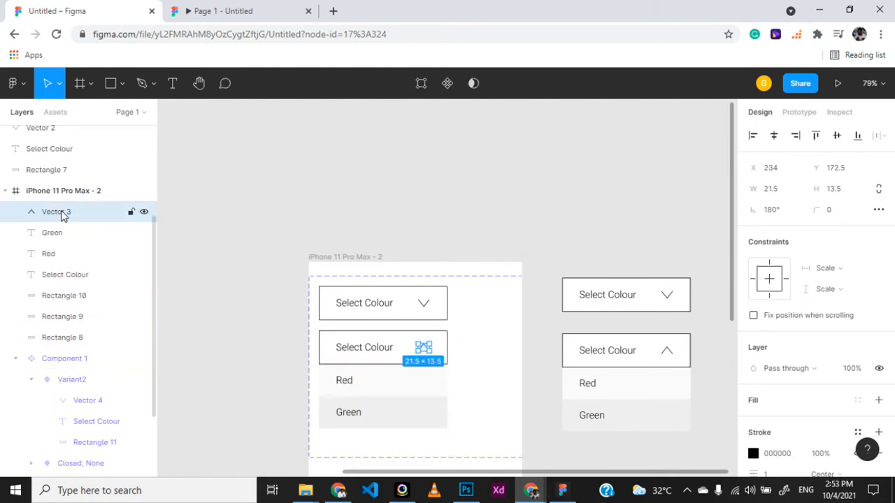
shift+click(65, 335)
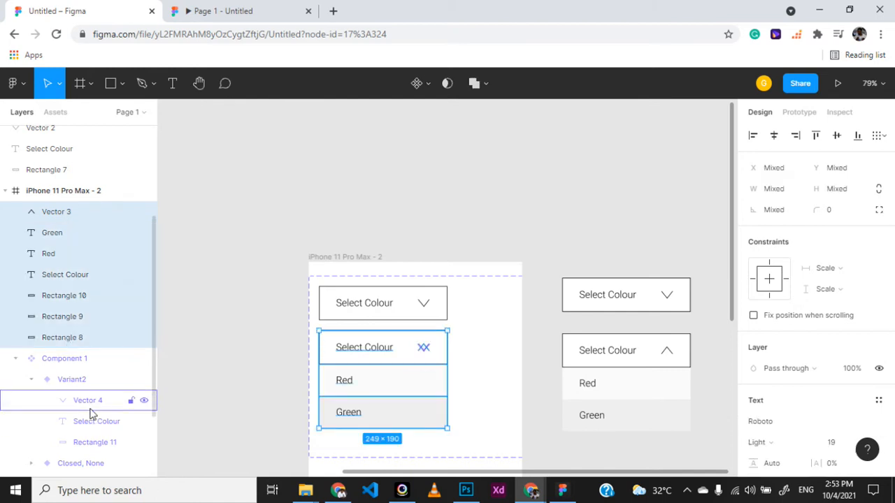
click(88, 400)
shift+click(93, 443)
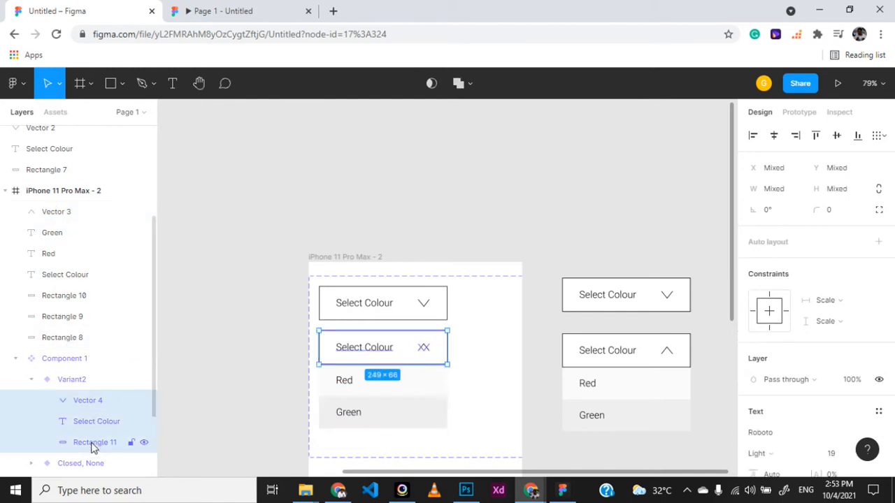
key(Delete)
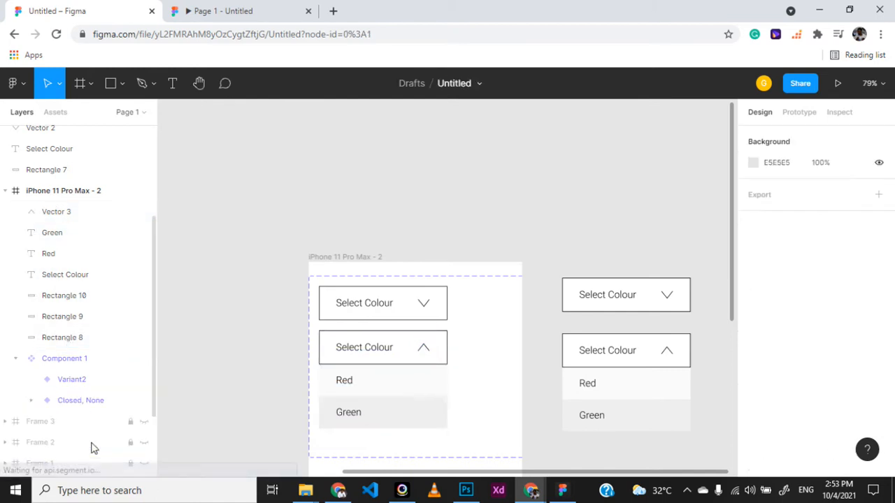
Move the pasted layers from Vector 3 through Rectangle 8 into Variant2 of Component 1 and collapse the variant.
click(57, 218)
shift+click(62, 338)
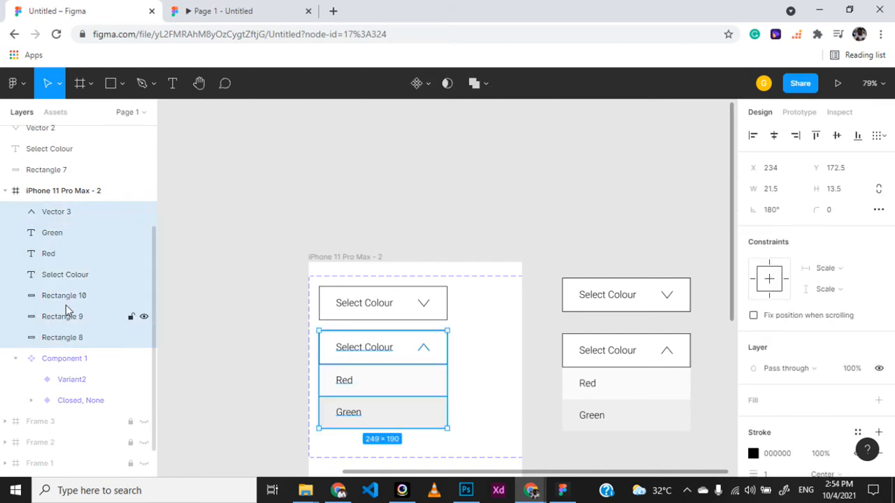
drag(65, 307, 75, 379)
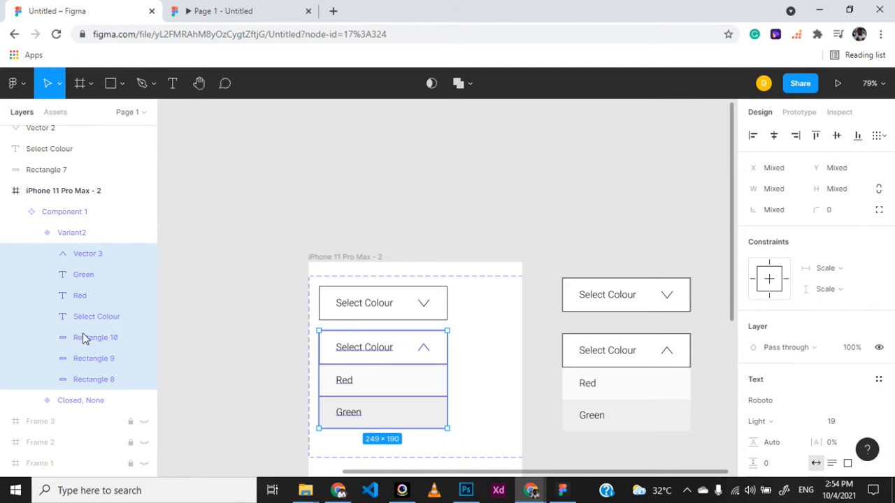
click(32, 233)
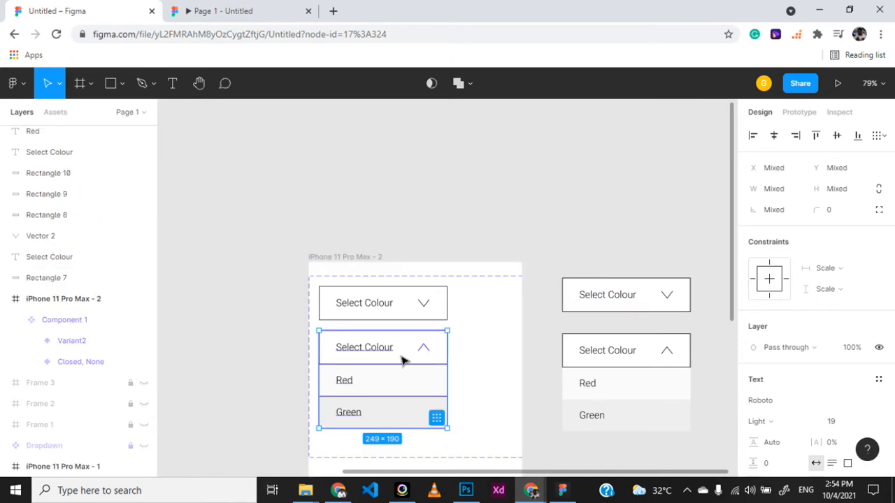
Rename Variant2's layer so its properties are Behaviour=Open and Hover=None, replacing Property 1.
click(74, 342)
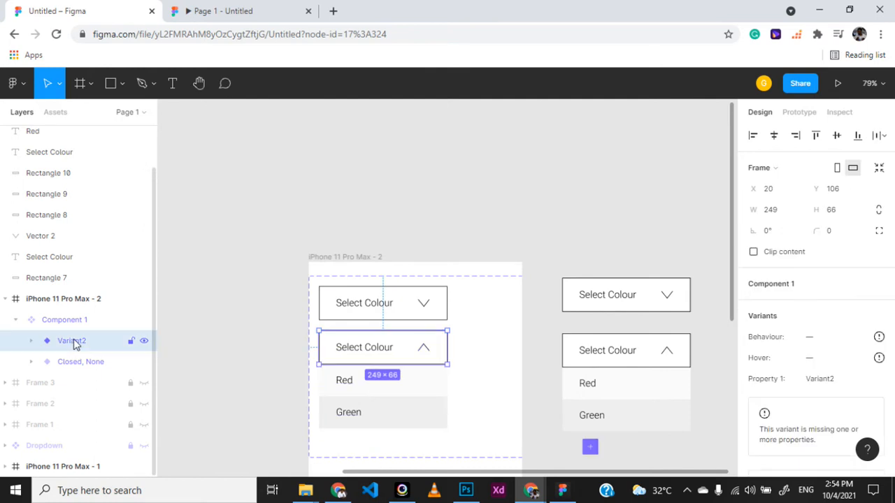
click(76, 360)
click(75, 343)
double_click(74, 342)
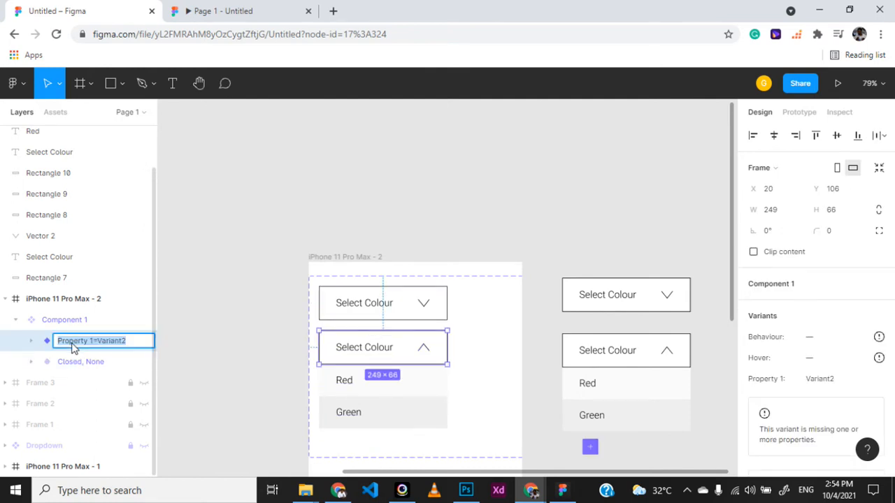
text(Be)
text(ne)
key(Home)
key(End)
key(Return)
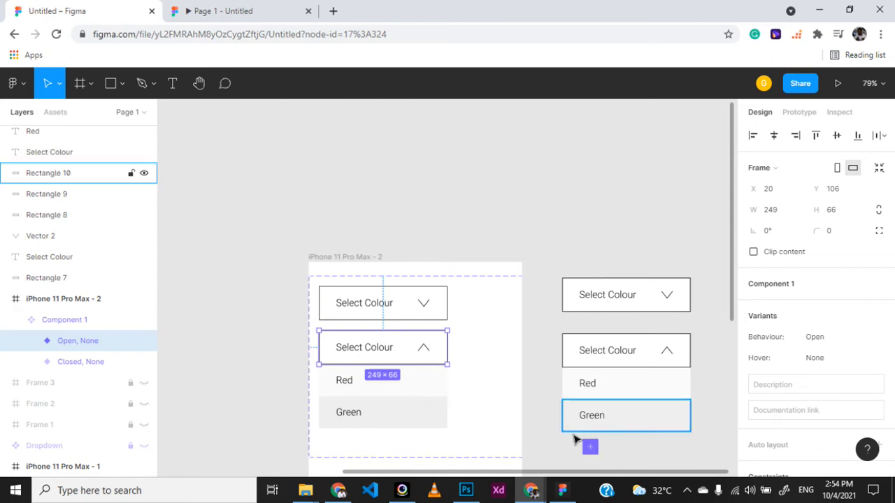
Add another variant based on the open dropdown and place it beside the original at about X 284, Y 106.
click(590, 449)
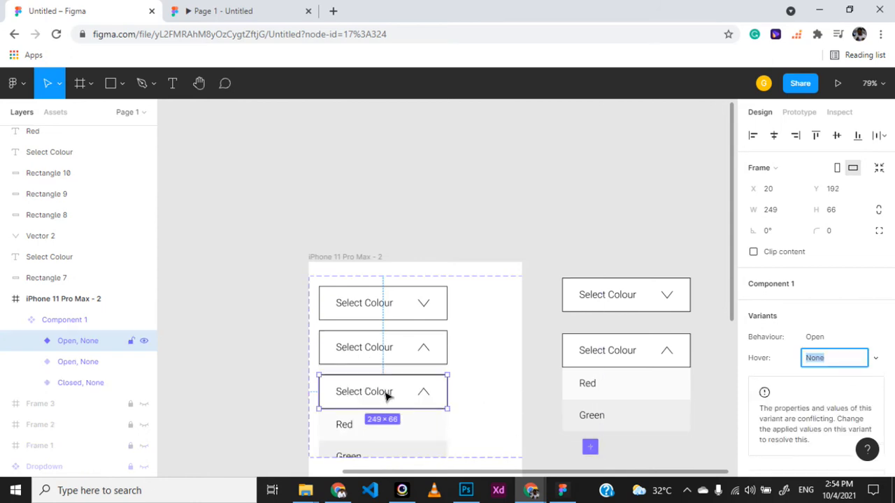
drag(387, 396, 520, 351)
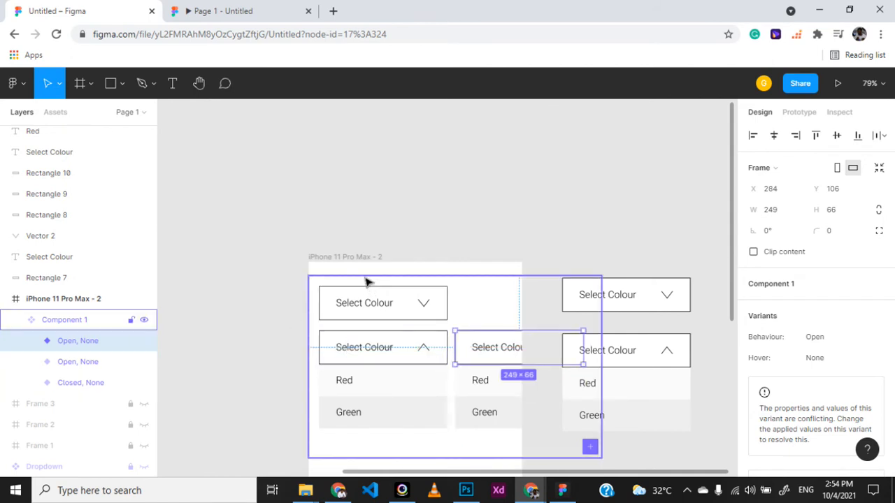
Move Component 1 to about X 419, Y -428 and duplicate its second open variant, offsetting the copy to about X 317, Y 117.
drag(366, 281, 270, 272)
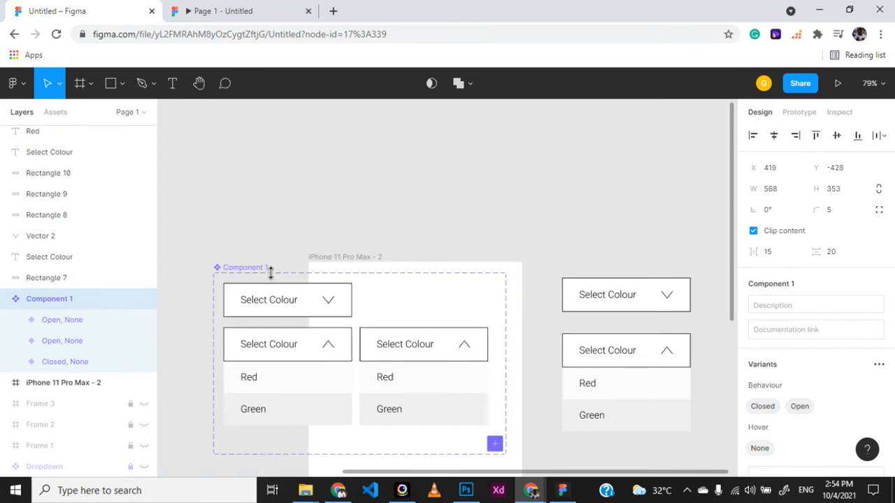
click(292, 244)
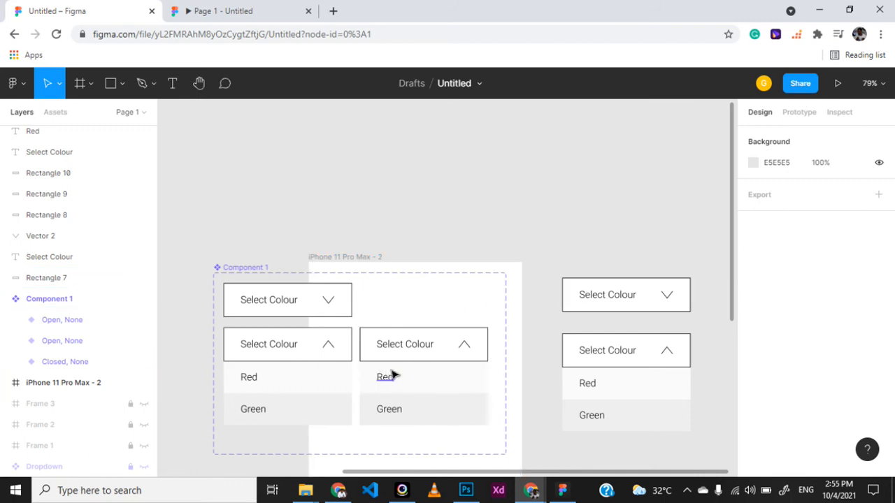
click(424, 352)
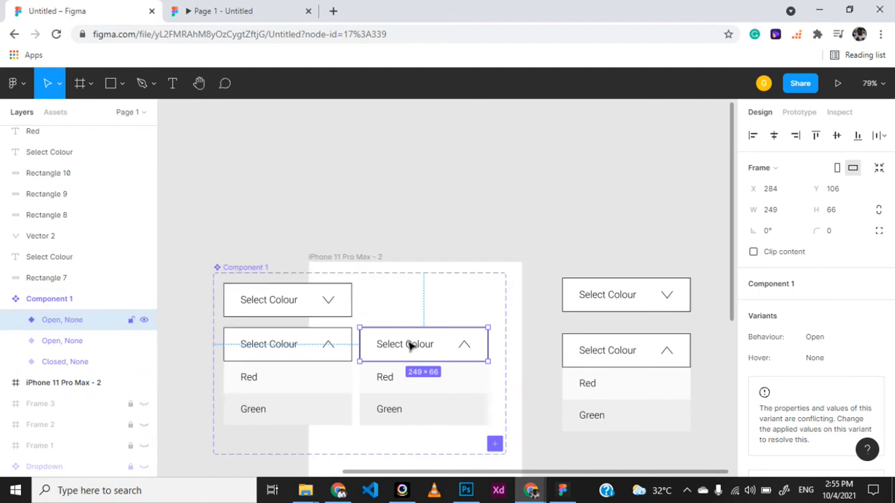
click(403, 381)
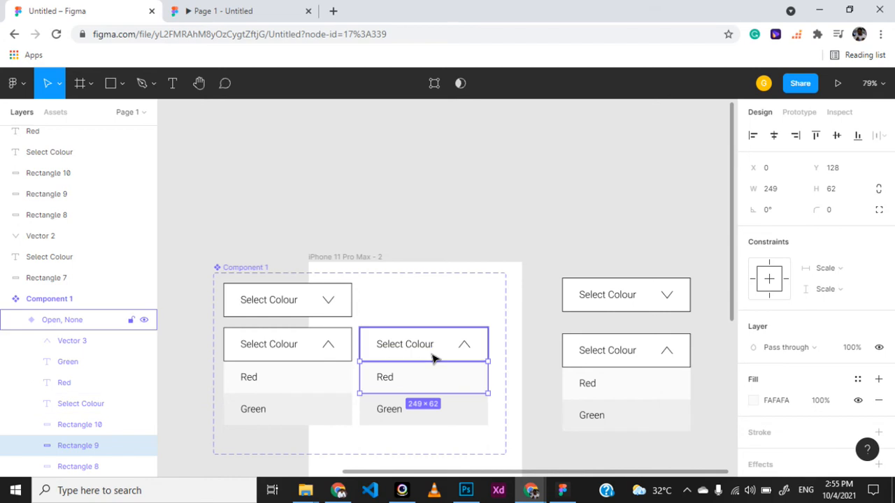
click(433, 356)
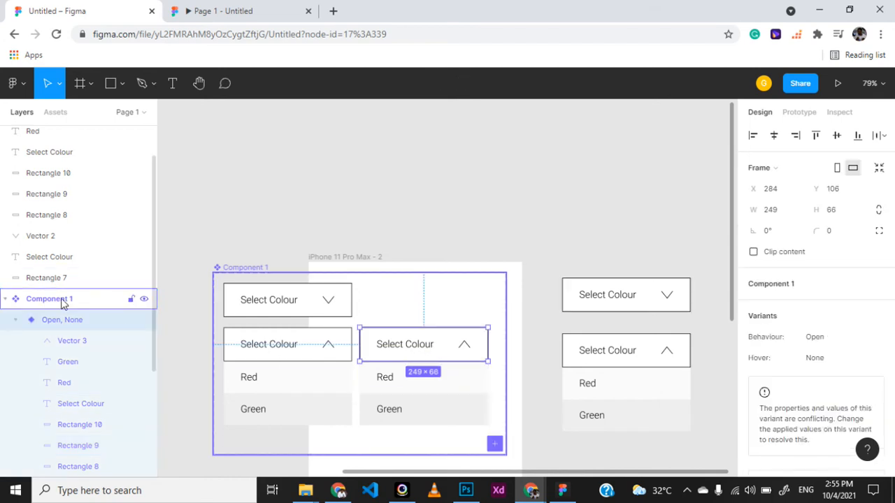
key(ctrl+d)
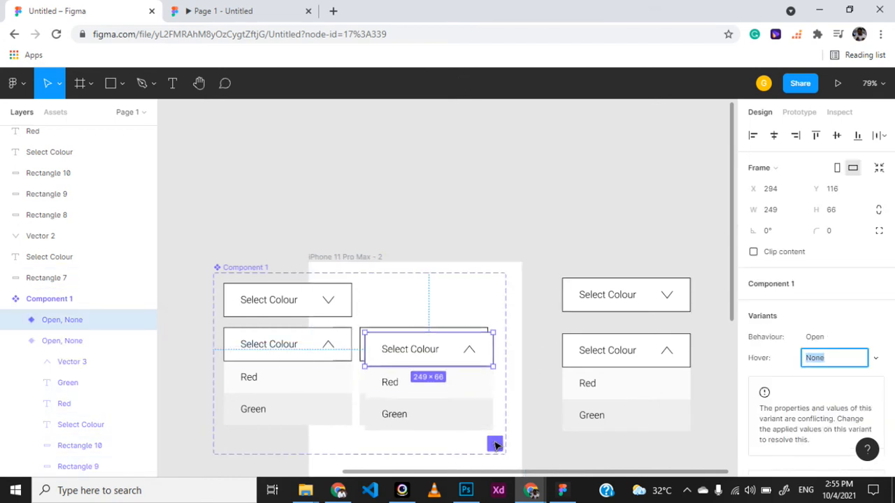
mouse_move(453, 354)
mouse_down()
mouse_move(557, 349)
mouse_move(439, 355)
mouse_up()
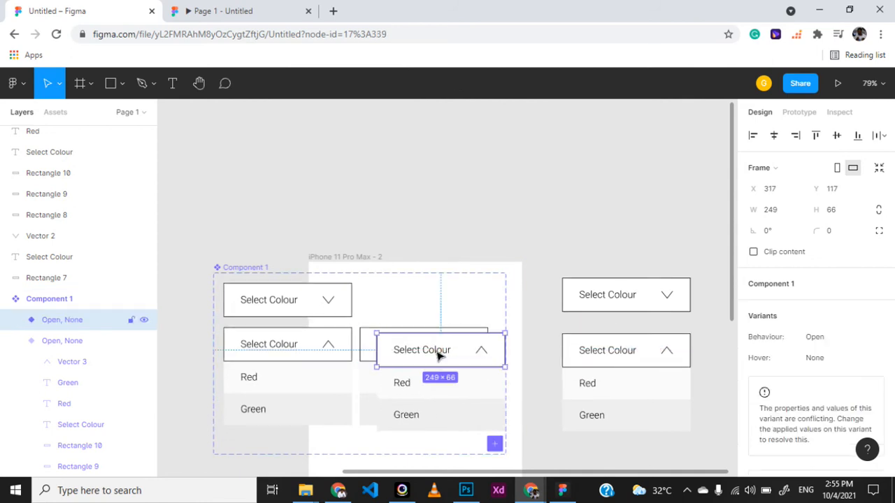
Move Component 1 to about X 266, Y -431 and widen its frame to about 863 pixels.
drag(381, 274, 309, 274)
key(ctrl+z)
drag(256, 267, 180, 268)
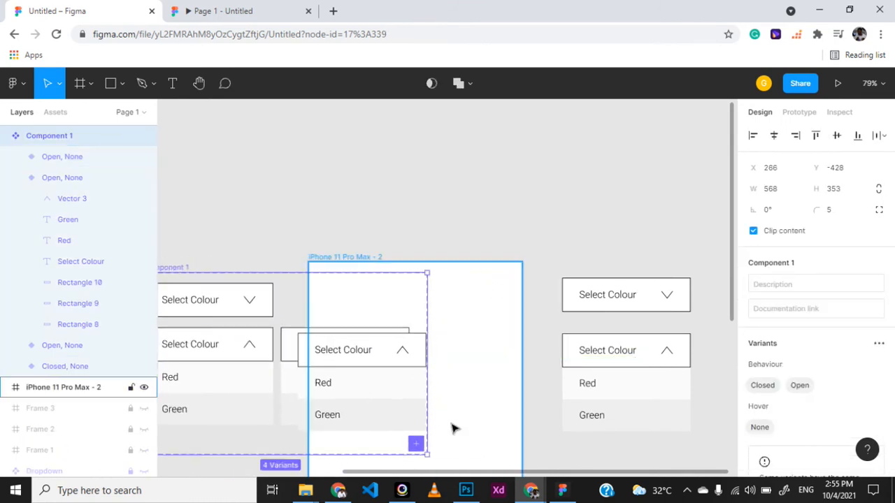
drag(425, 406, 573, 401)
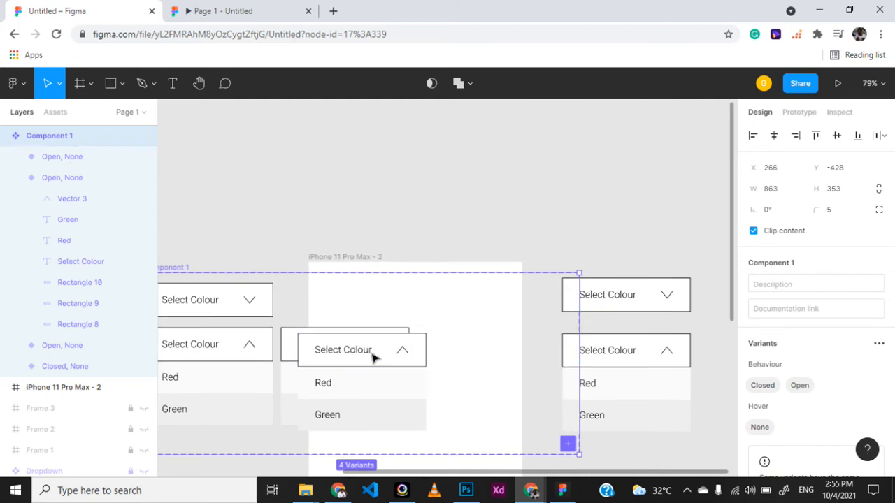
drag(375, 372, 356, 351)
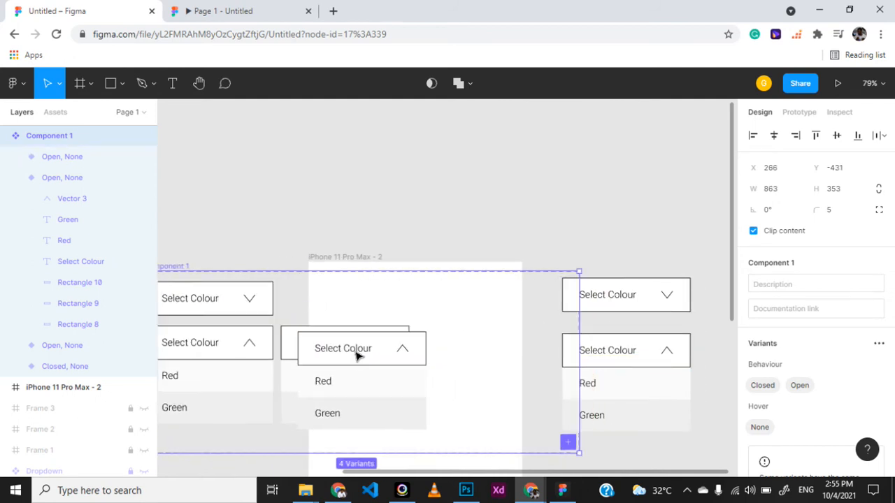
Place the duplicated open variant in line with the other open variants at about X 548, Y 106.
double_click(366, 352)
click(385, 349)
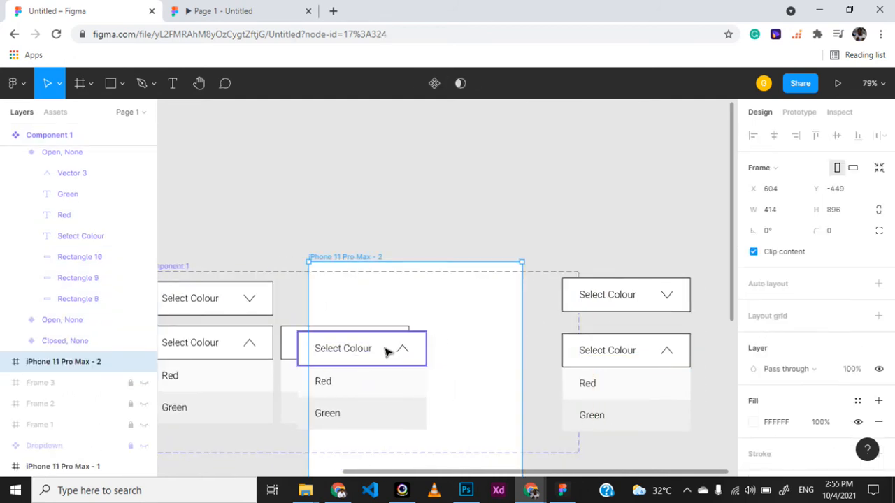
click(385, 353)
drag(385, 353, 498, 343)
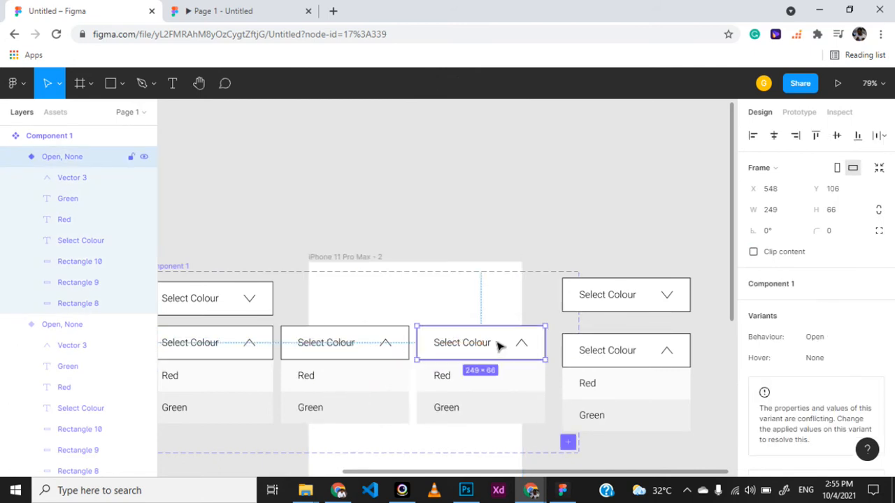
Try a bright red fill on Rectangle 9 behind the Red option in the middle open variant.
click(372, 382)
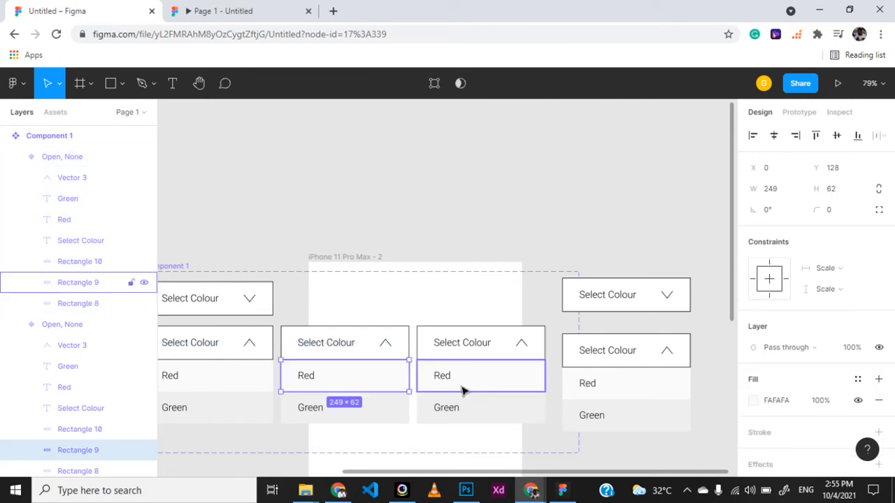
click(794, 405)
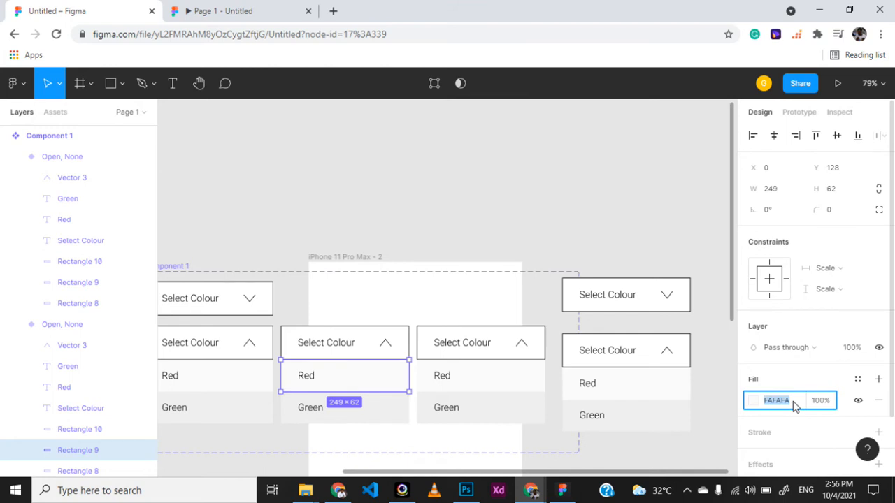
click(756, 400)
drag(691, 165, 721, 155)
click(365, 411)
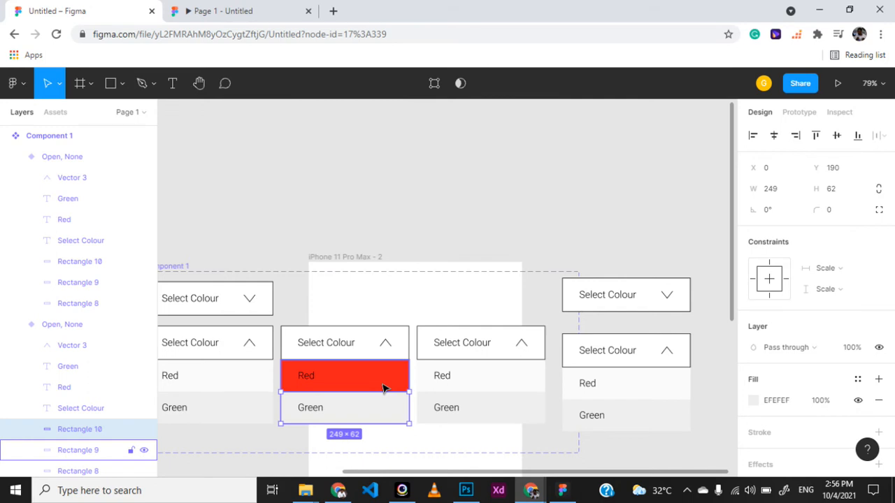
Set the fill of Rectangle 9 behind the Red option in the middle open variant to CCCCCC.
click(383, 386)
click(782, 401)
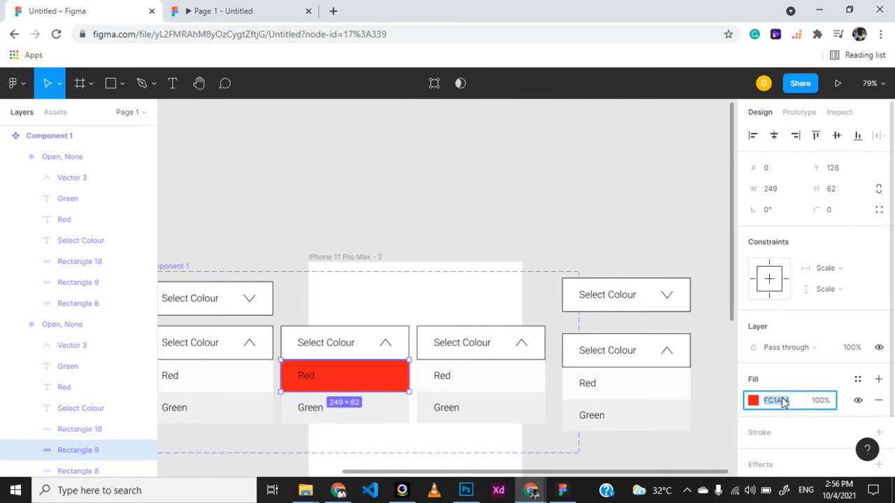
text(e)
text(ddd)
key(Return)
click(786, 404)
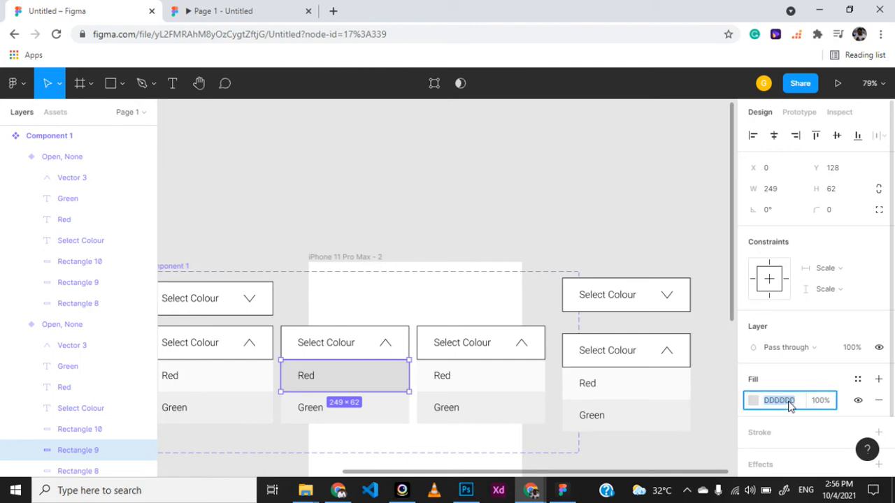
text(ccc)
key(Return)
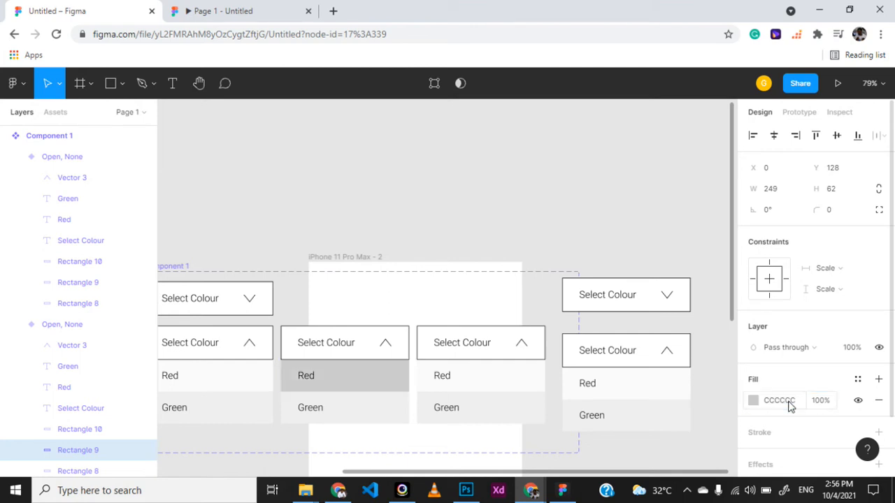
Set the fill of Rectangle 10 behind the Green option in the third open variant to CCCCCC.
click(492, 414)
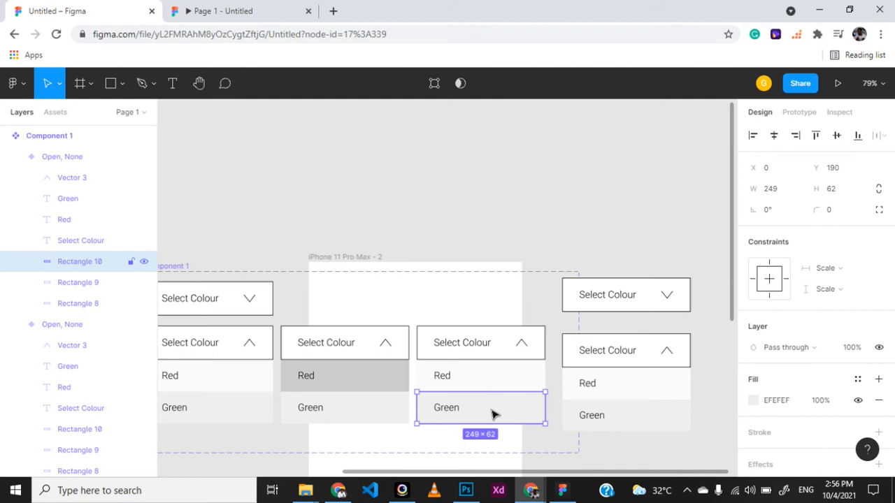
click(784, 404)
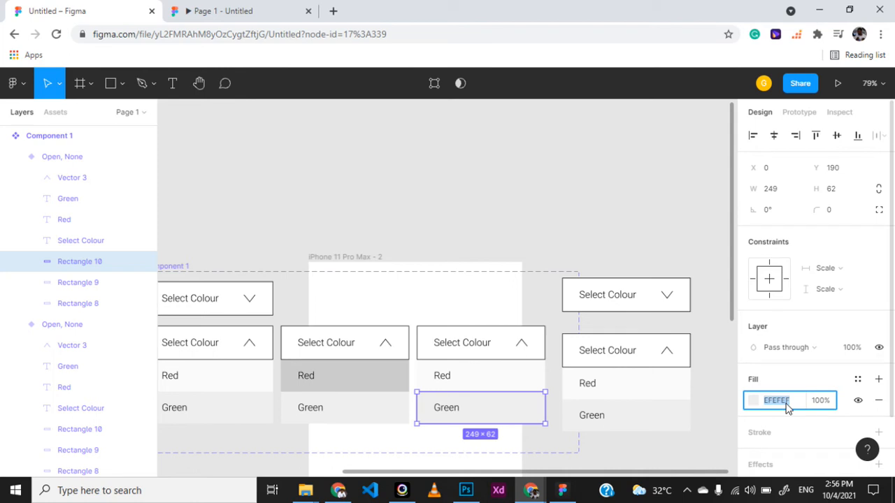
text(ccc)
key(Return)
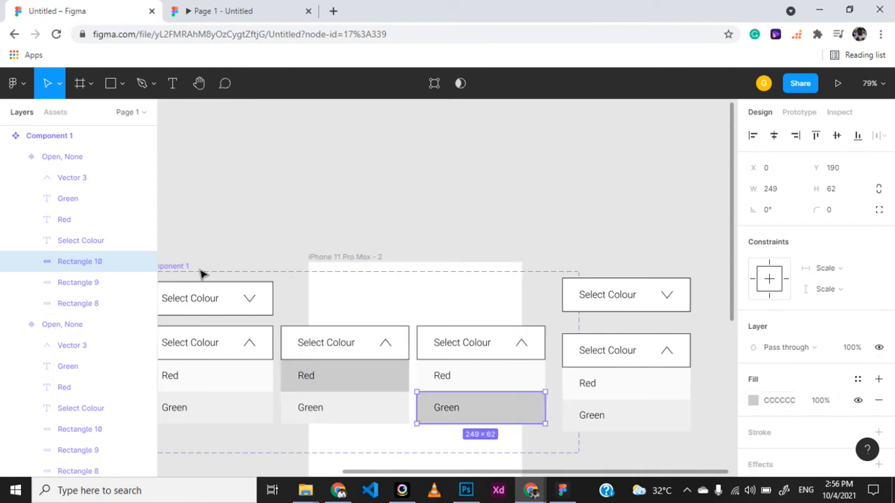
Move Component 1 to about X 410, Y -418 and rename the variant with the darkened Red row to Behaviour=Open, Hover=Red.
drag(184, 266, 257, 273)
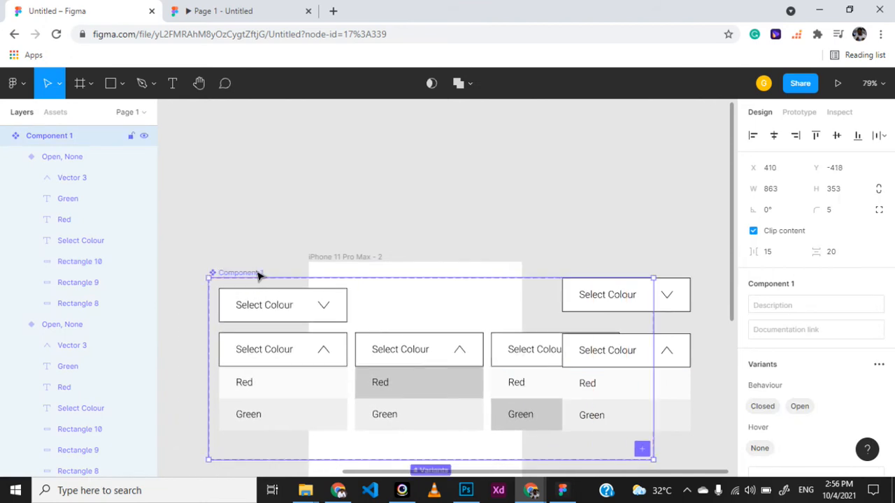
click(391, 348)
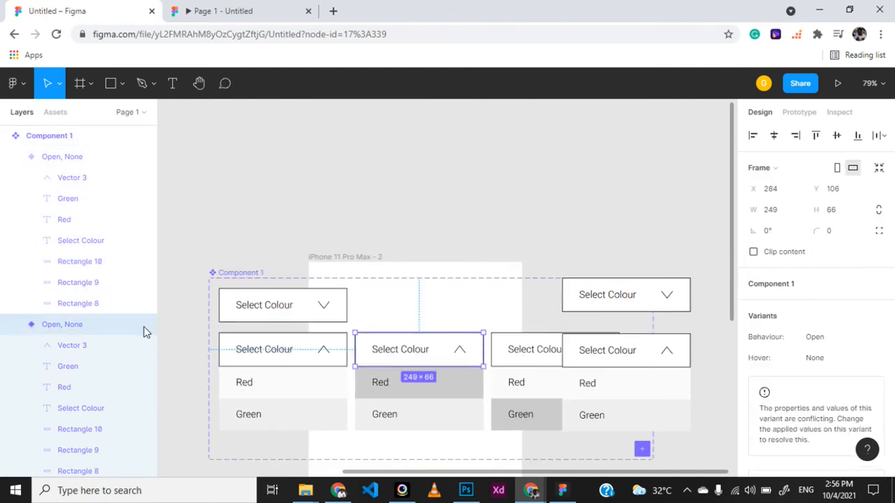
double_click(61, 325)
click(149, 327)
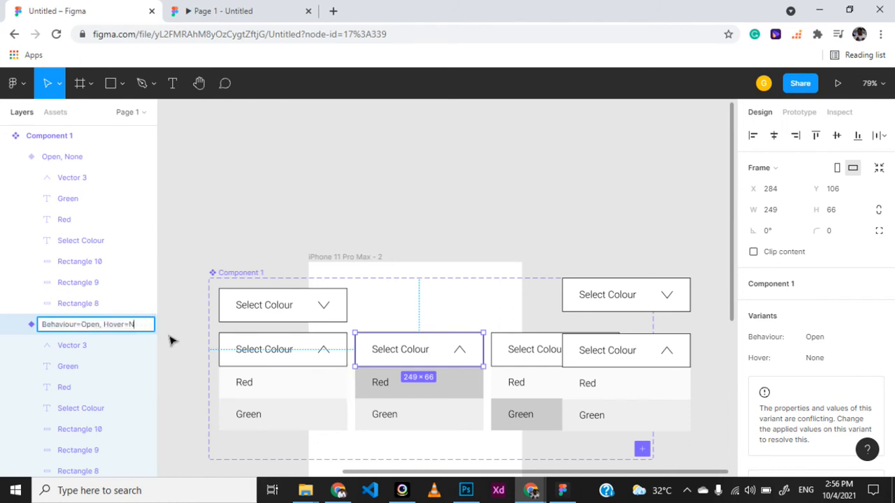
key(Return)
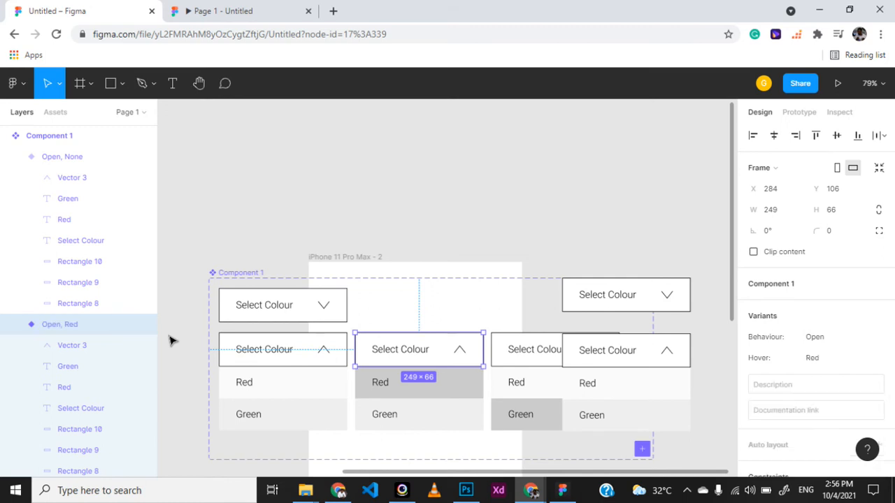
Collapse the variants' layers and rename the variant with the darkened Green row to Behaviour=Open, Hover=Green.
click(509, 356)
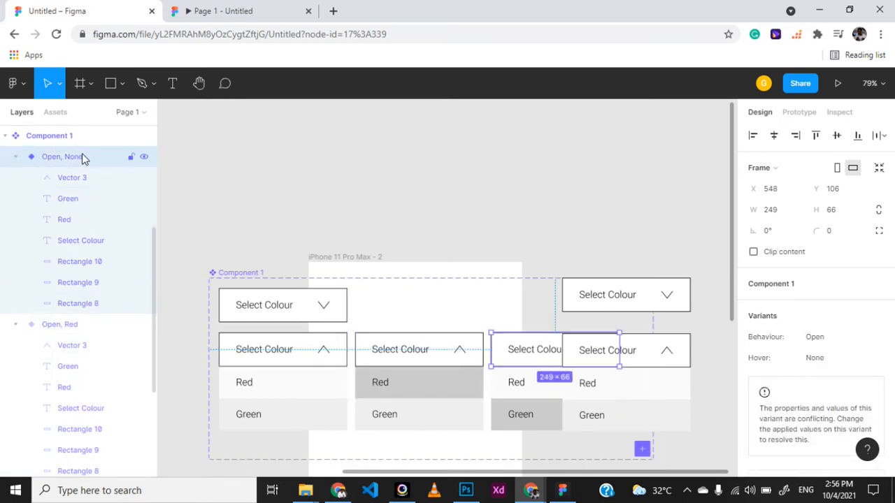
click(15, 157)
click(15, 176)
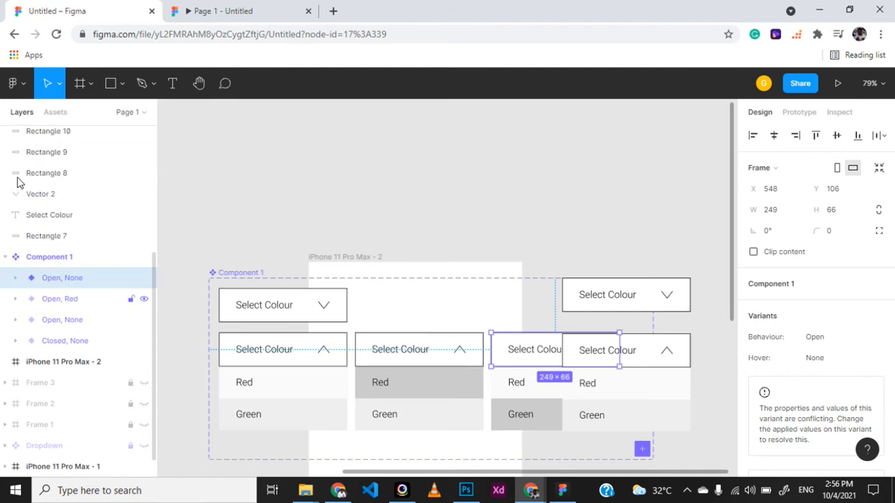
double_click(80, 283)
click(149, 278)
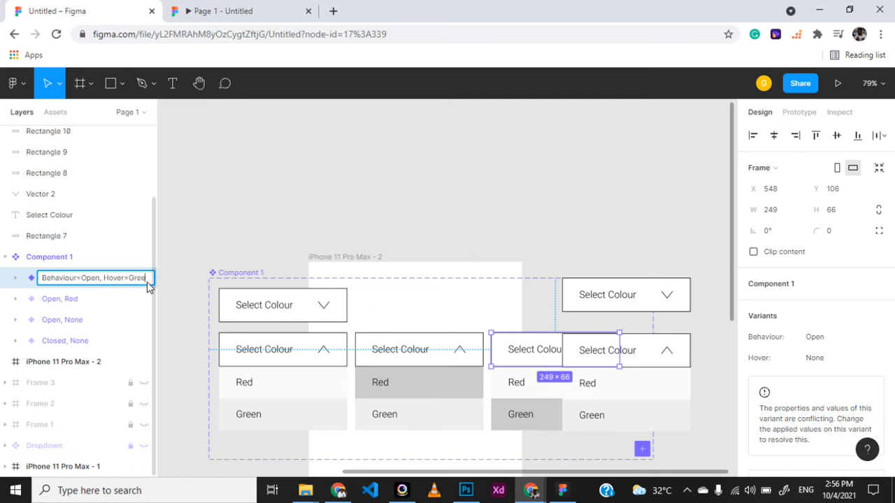
text(Green)
key(Return)
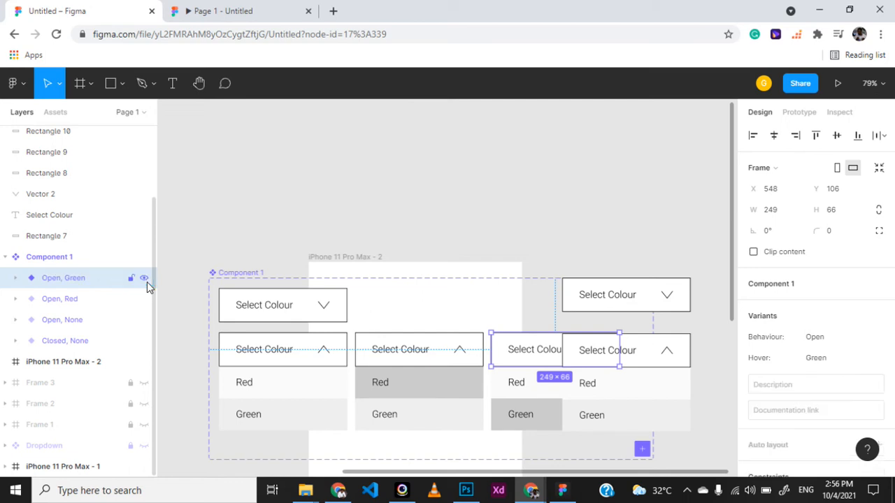
Try to move the loose dropdown shapes outside Component 1 further away from it.
click(670, 299)
scroll(684, 366, right, 2)
drag(636, 270, 701, 391)
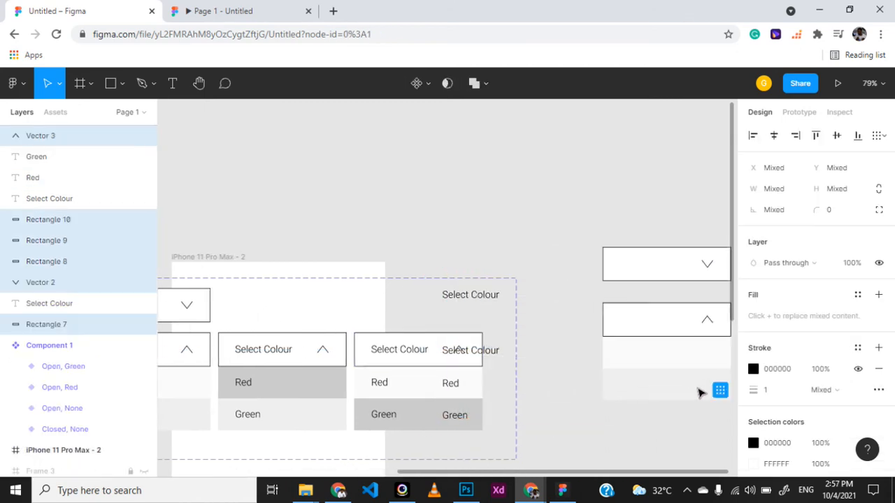
key(ctrl+z)
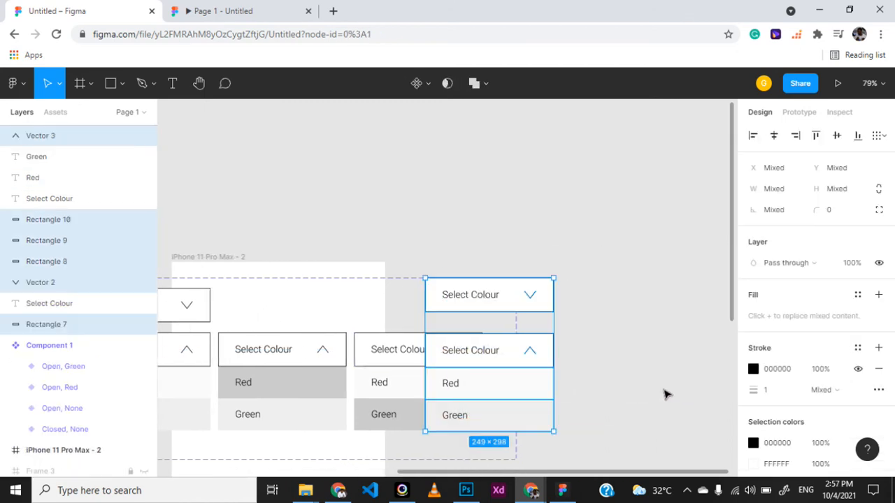
Move Component 1 clear of the loose dropdown layers to about X 136, Y -358.
click(218, 283)
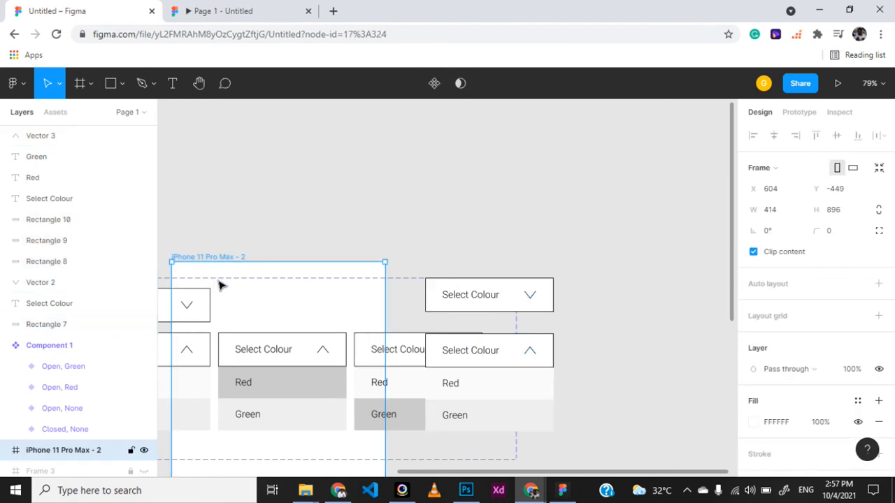
click(199, 293)
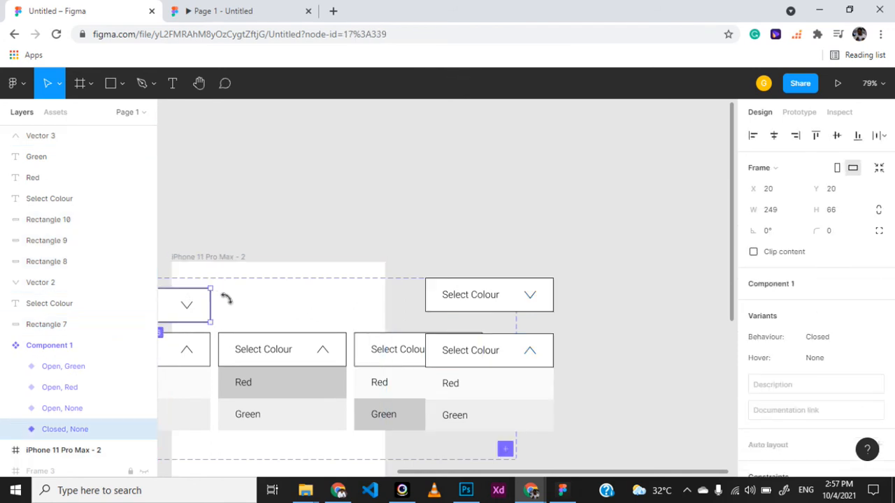
ctrl+scroll(266, 294, down, 3)
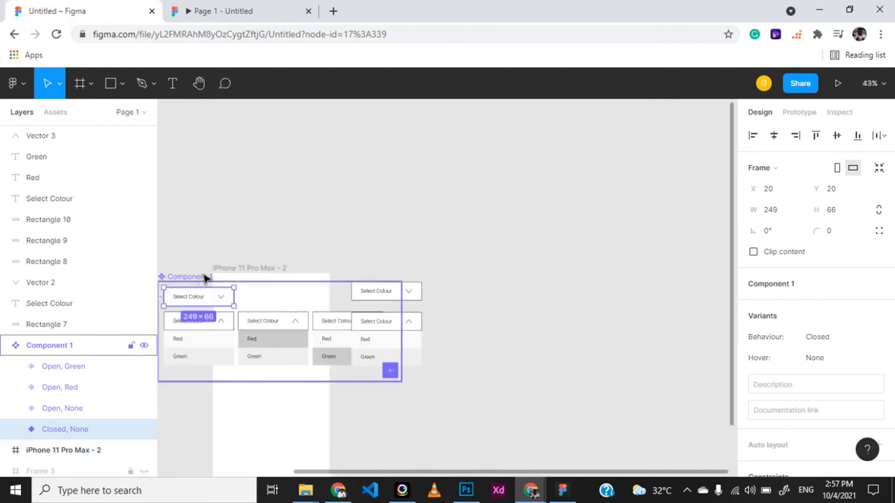
drag(205, 277, 336, 293)
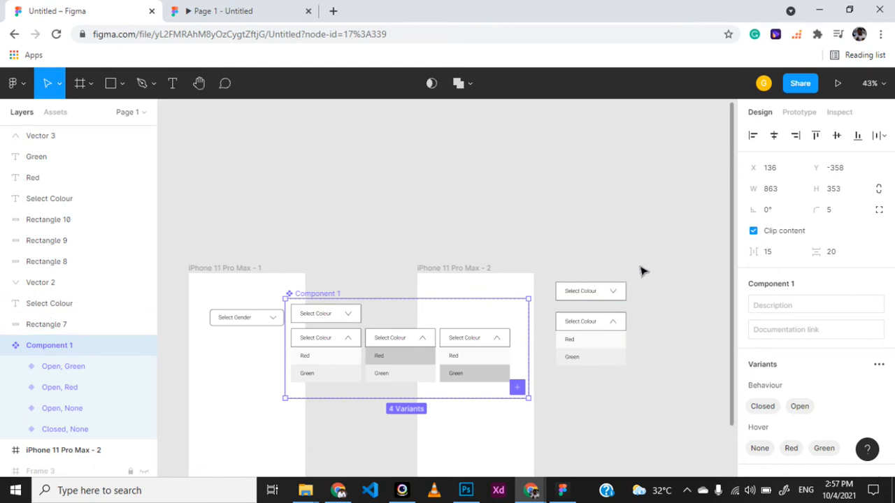
Move the loose dropdown shapes further away from Component 1, well to the right of the iPhone 11 Pro Max - 2 frame.
drag(642, 271, 564, 391)
drag(573, 324, 678, 320)
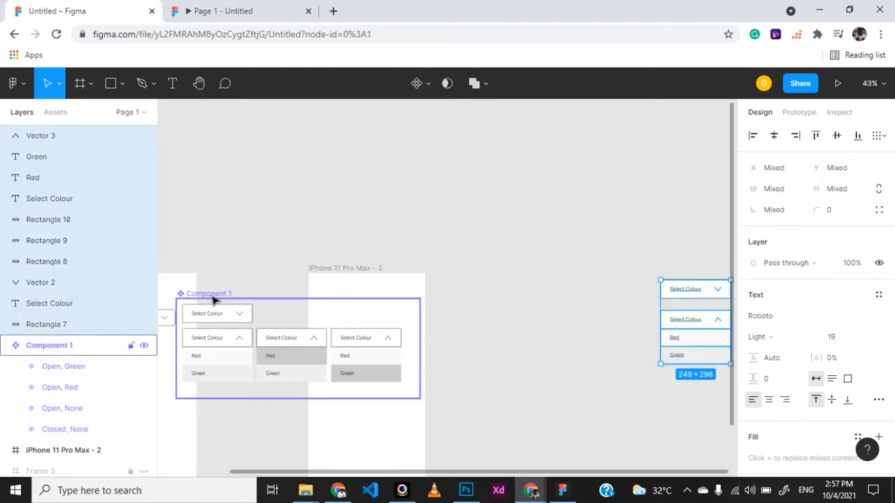
drag(213, 299, 353, 302)
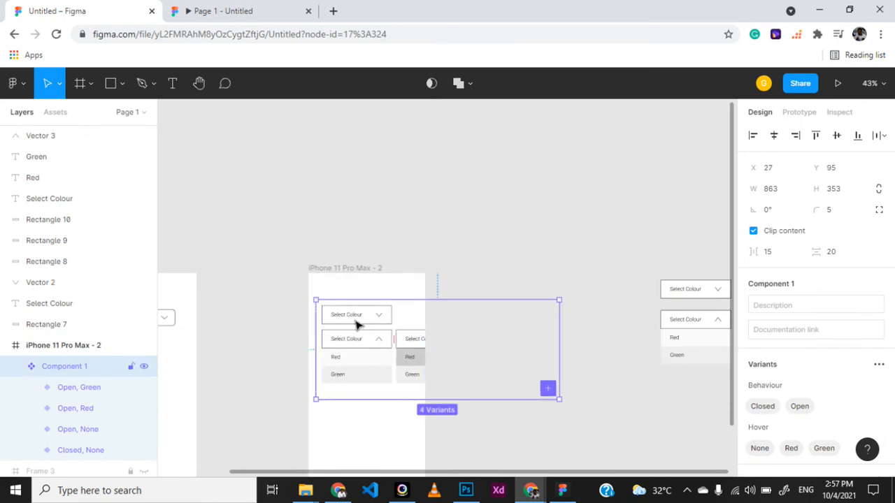
click(56, 113)
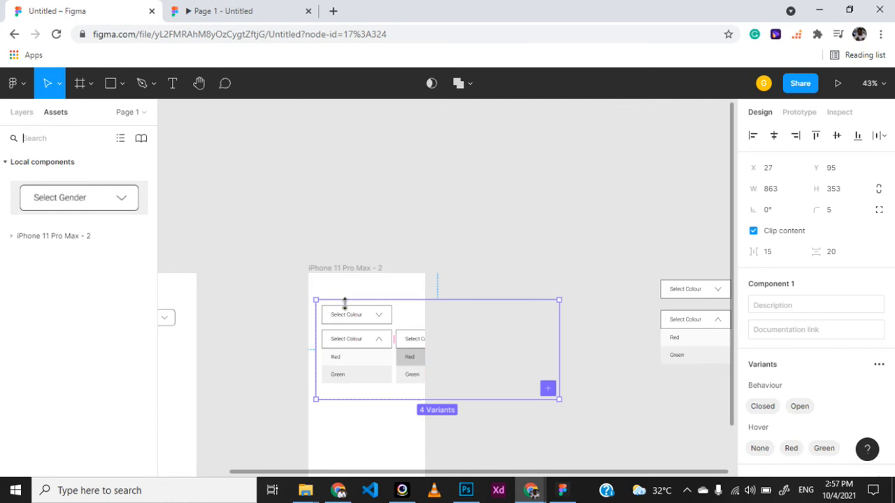
click(225, 201)
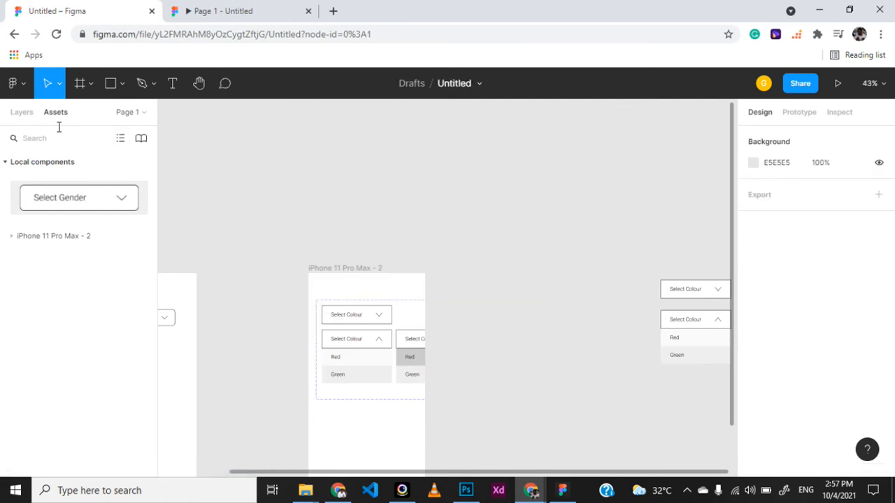
click(21, 112)
Move Component 1 outside the frames to about X 1024, Y -886 and place a Select Colour instance in iPhone 11 Pro Max - 2.
drag(340, 305, 451, 155)
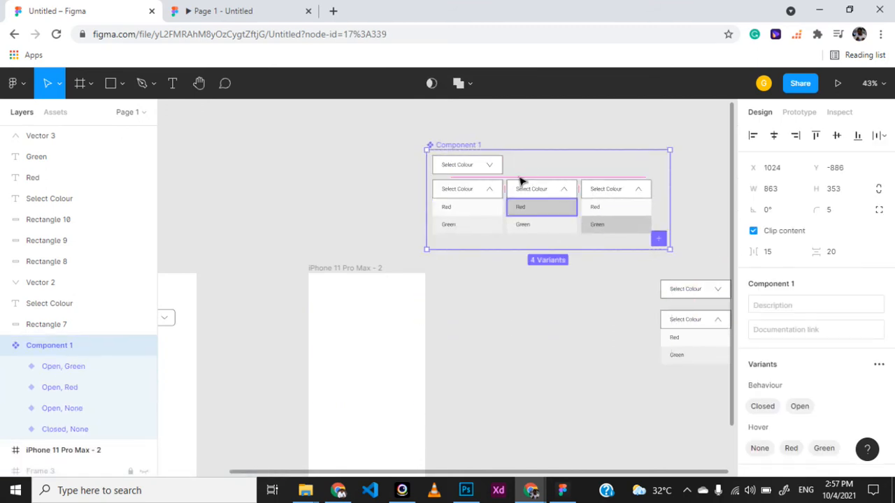
click(55, 112)
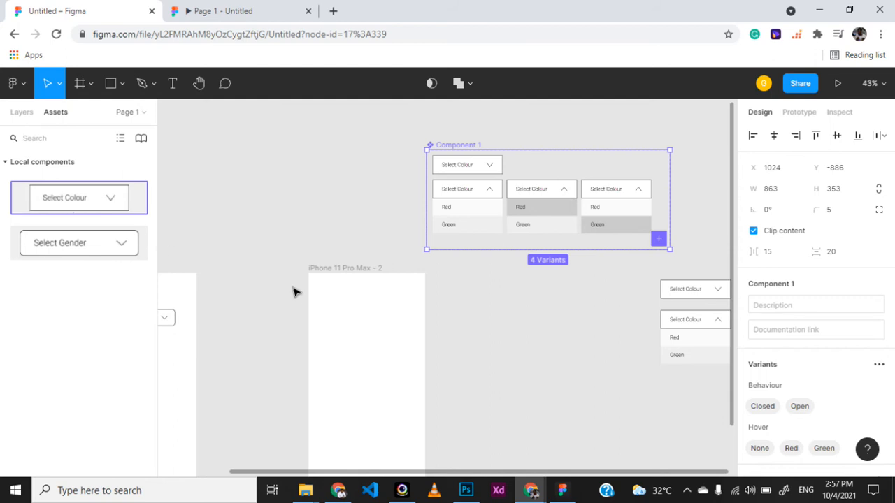
drag(79, 215, 354, 314)
scroll(328, 346, up, 3)
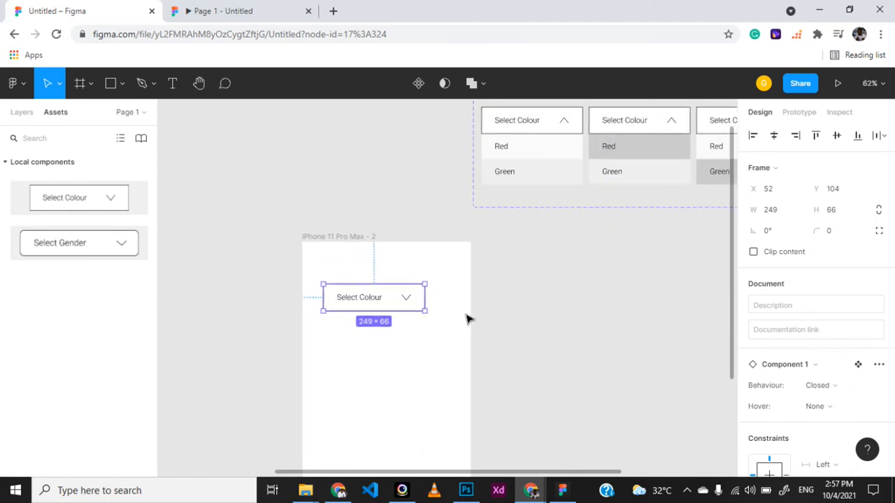
Try the Select Colour instance's Behaviour as Open, then return it to Closed.
click(816, 385)
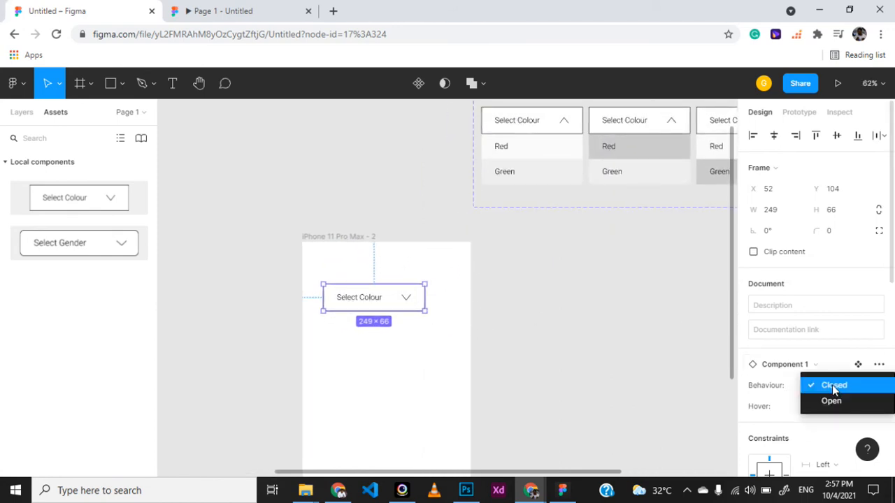
click(832, 385)
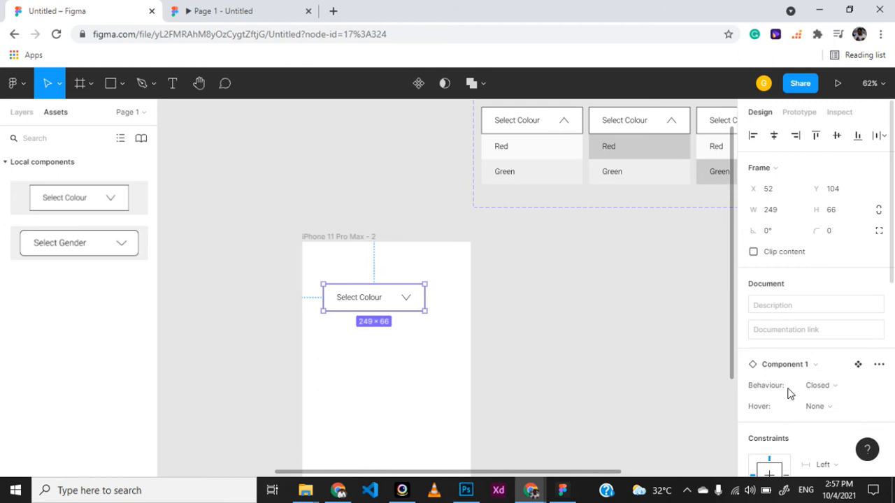
click(835, 389)
click(836, 400)
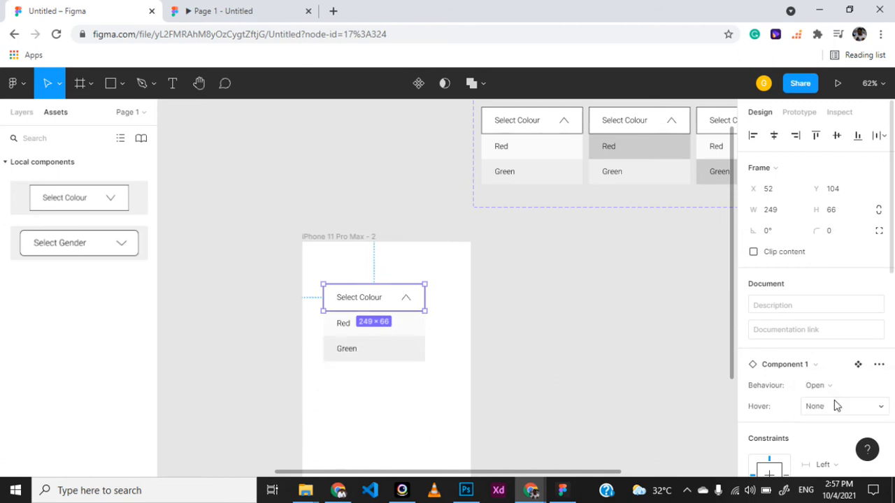
click(831, 387)
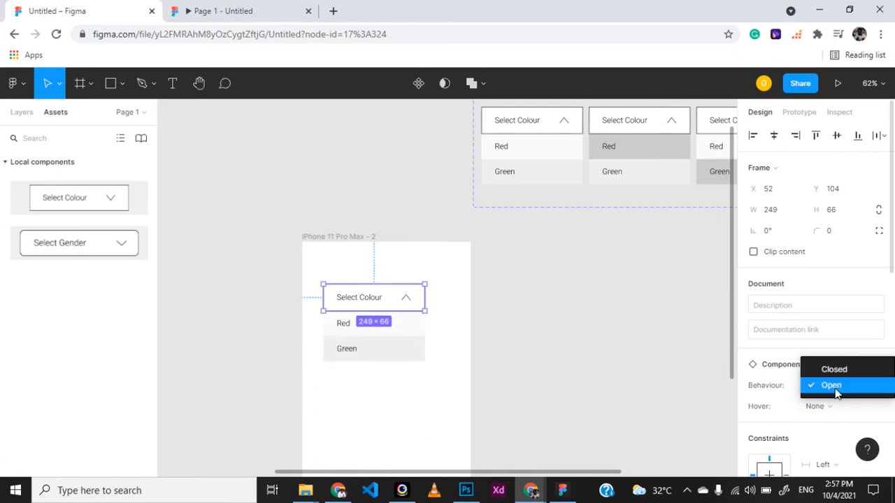
click(813, 359)
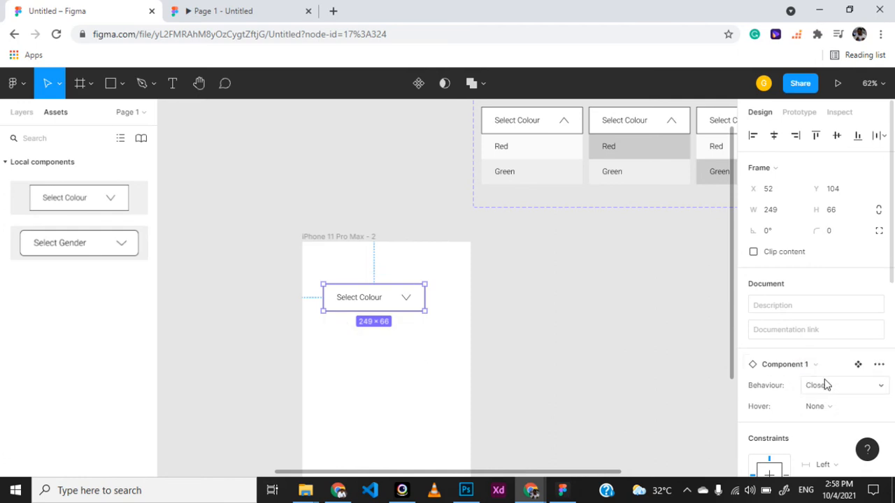
Try the instance's Hover as Red and Green, then restore Hover to None and Behaviour to Closed.
click(822, 407)
click(822, 417)
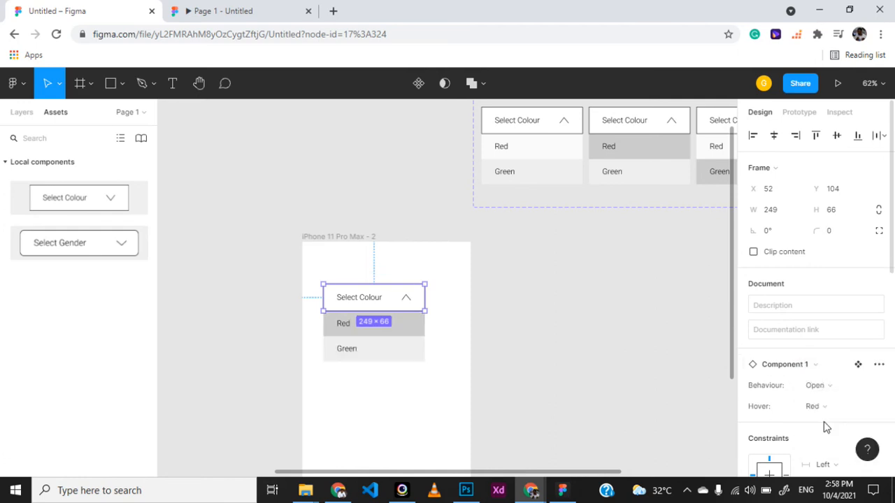
click(826, 412)
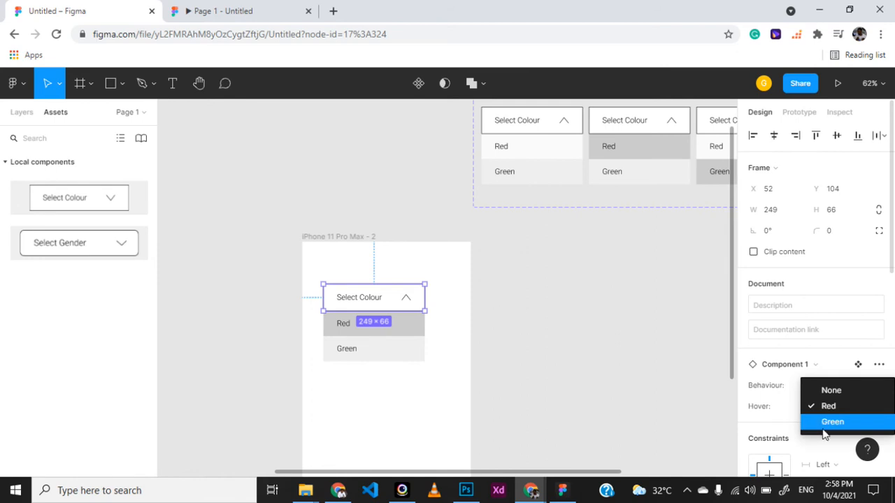
click(823, 426)
click(819, 406)
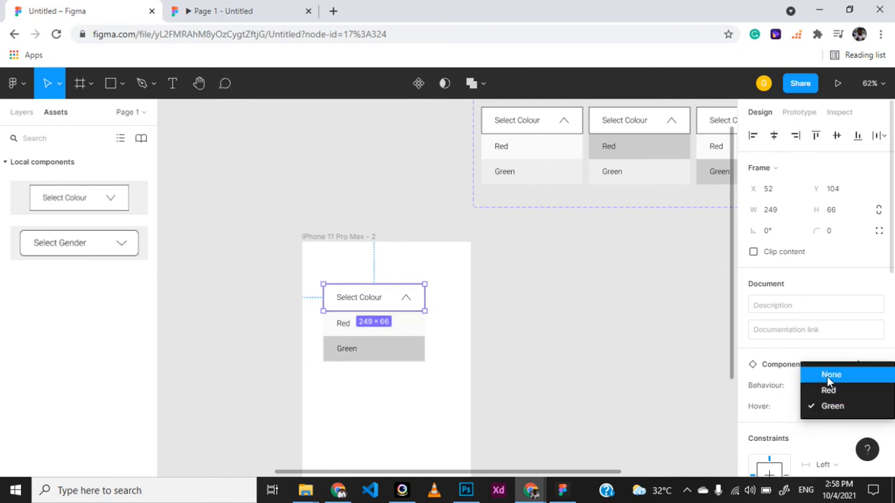
click(830, 375)
click(827, 385)
click(827, 386)
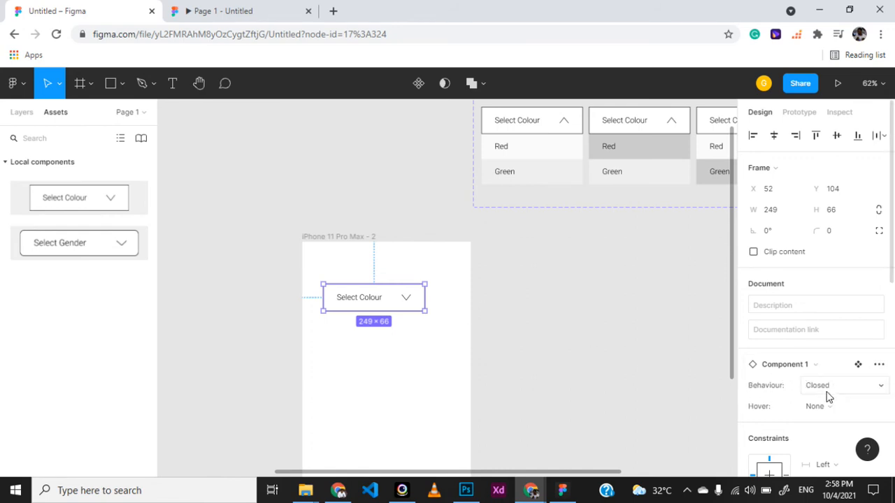
Move the Select Colour instance to about X 82, Y 93 and paste a copy beside the phone frame at about X 1067, Y -353.
drag(391, 308, 404, 303)
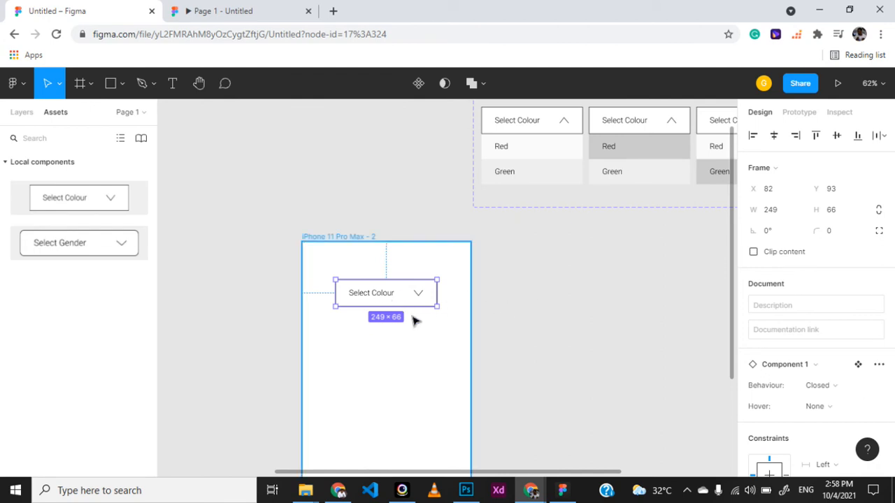
key(ctrl+v)
drag(393, 302, 548, 304)
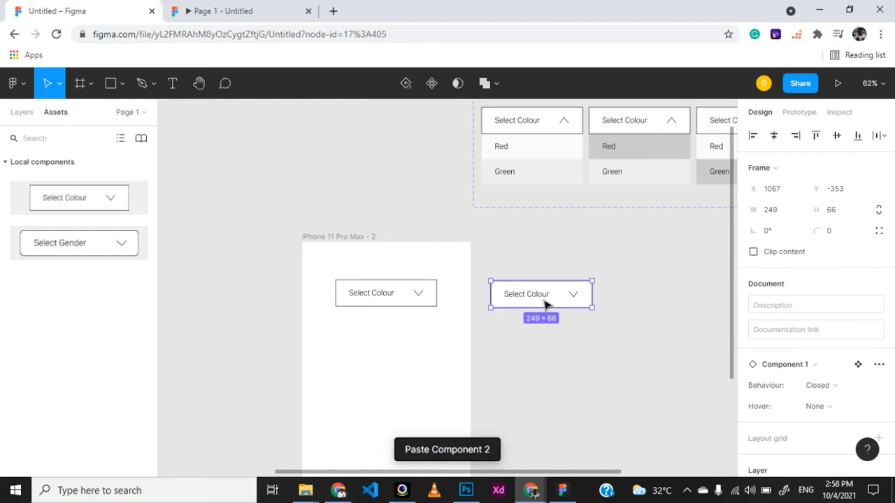
Draw a new frame about 214 high around the copied Select Colour instance, with the instance at about X 16, Y 53 inside it.
click(81, 83)
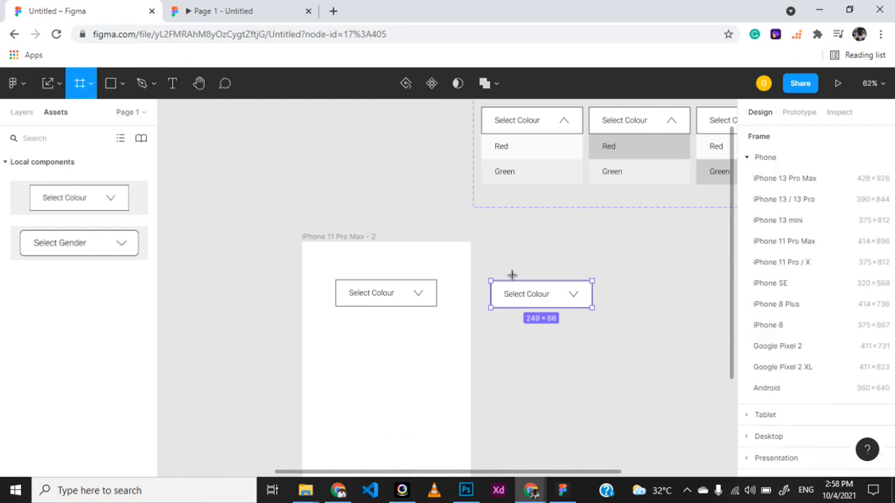
drag(484, 259, 591, 347)
mouse_move(519, 293)
mouse_down()
mouse_move(515, 280)
mouse_move(523, 291)
mouse_up()
click(622, 293)
double_click(551, 292)
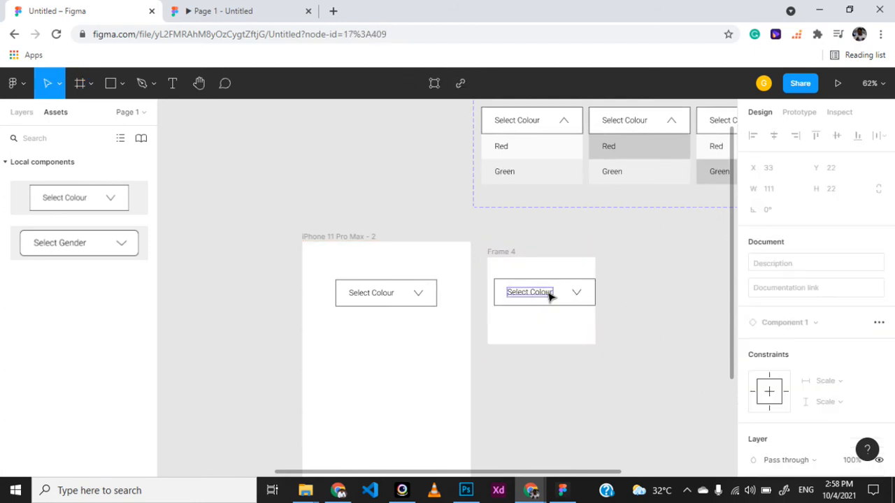
click(572, 326)
click(555, 298)
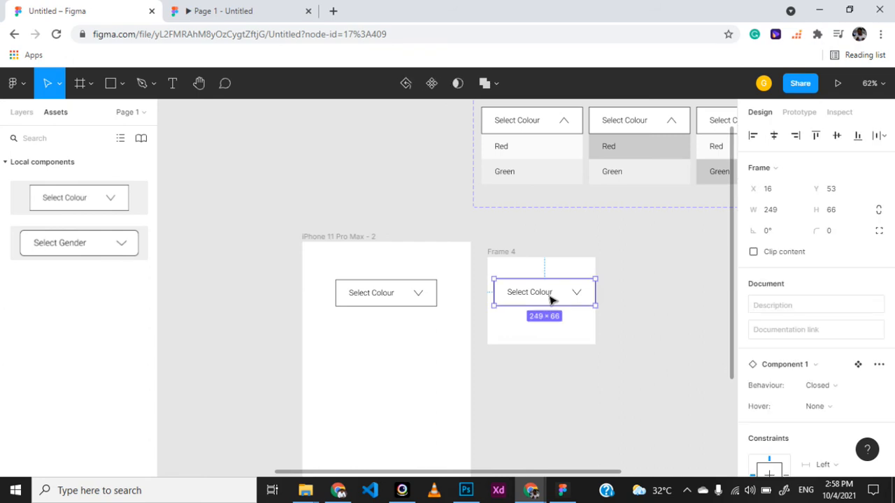
Align the instance to Frame 4's upper-left corner at X 0, Y 0 and narrow the frame to a width of 249.
drag(577, 296, 543, 282)
click(593, 308)
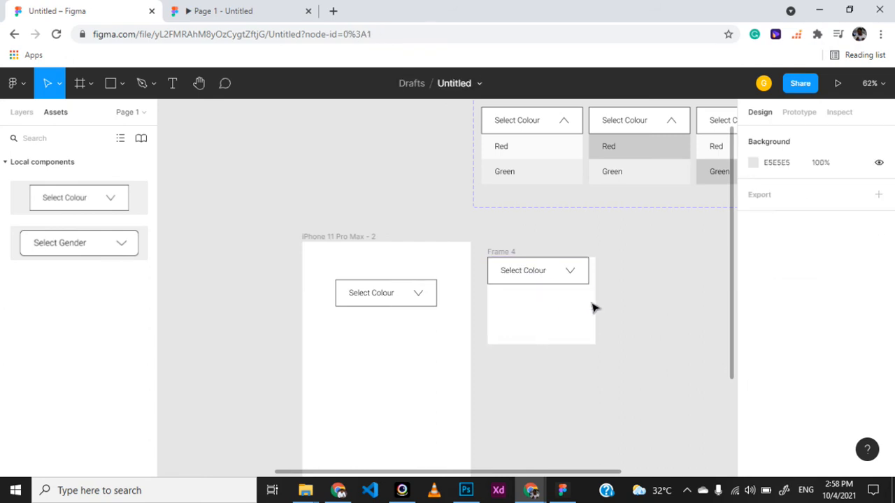
click(509, 252)
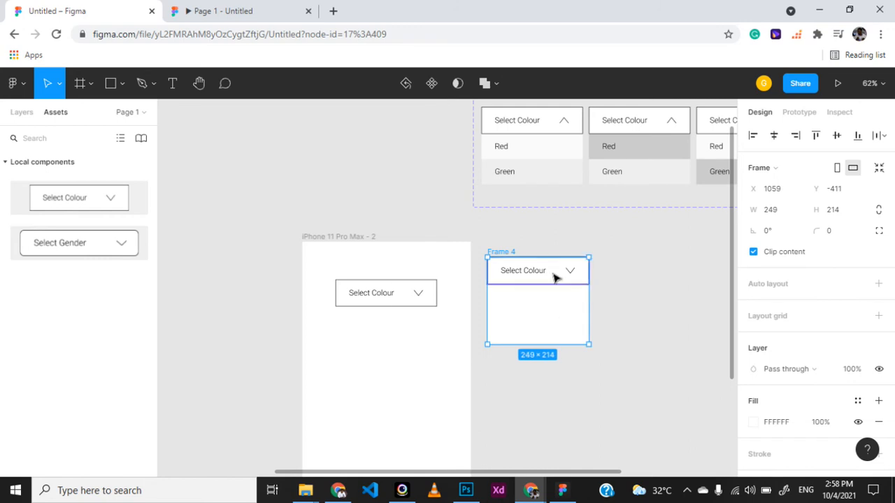
click(521, 280)
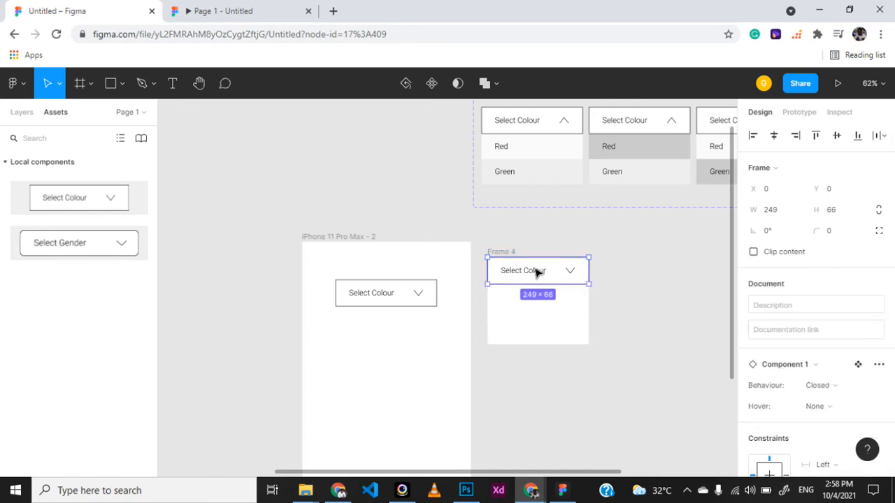
click(500, 251)
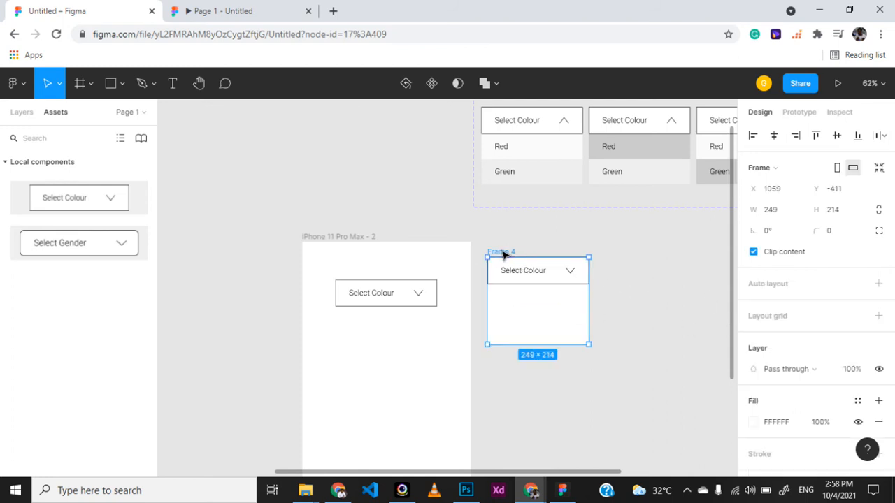
Set the Behaviour of the instance in Frame 4 to Open and shorten the frame to a height of 190.
click(555, 277)
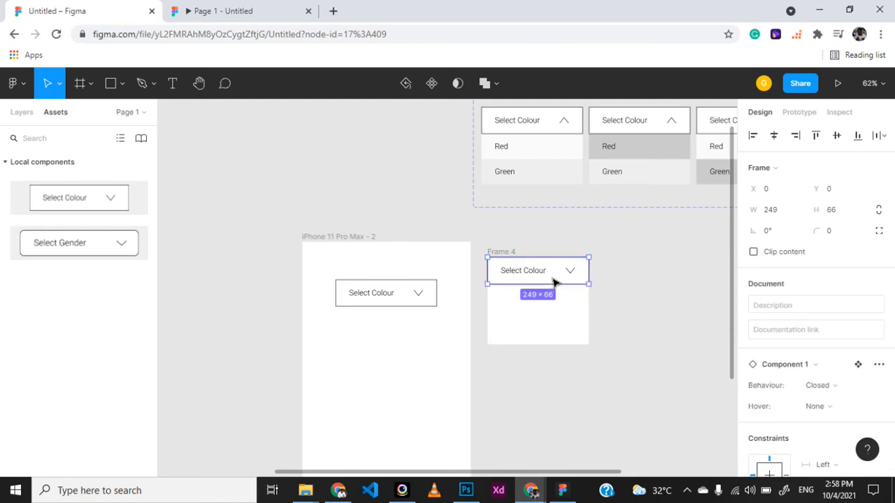
click(824, 390)
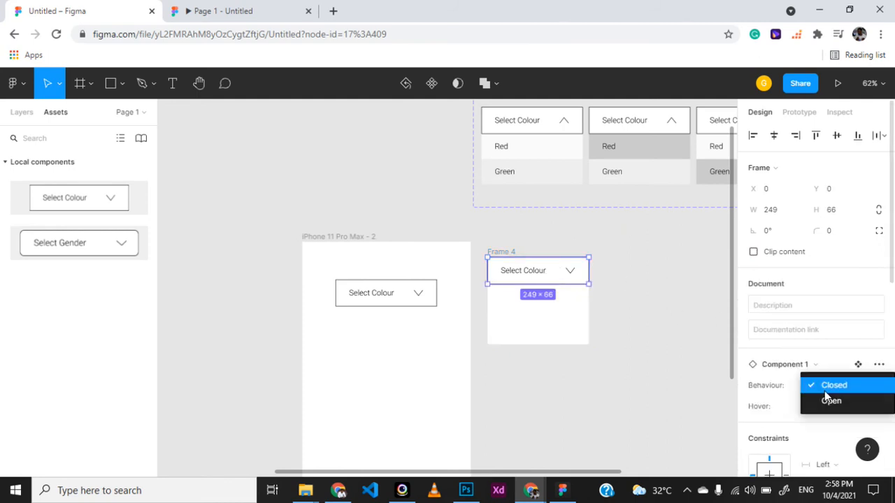
click(823, 400)
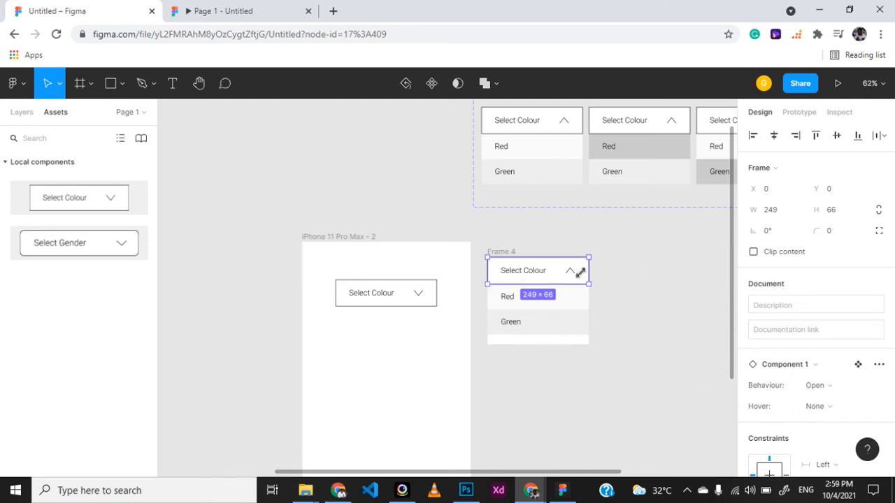
click(536, 346)
click(497, 252)
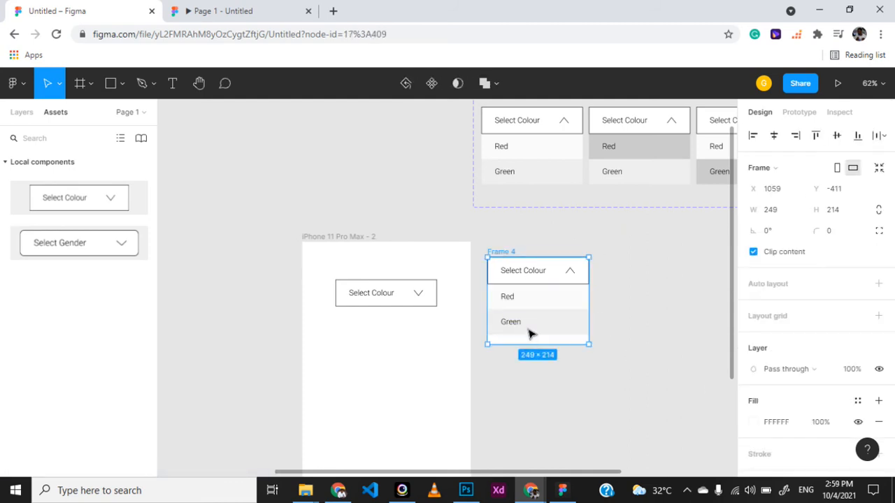
drag(536, 344, 537, 335)
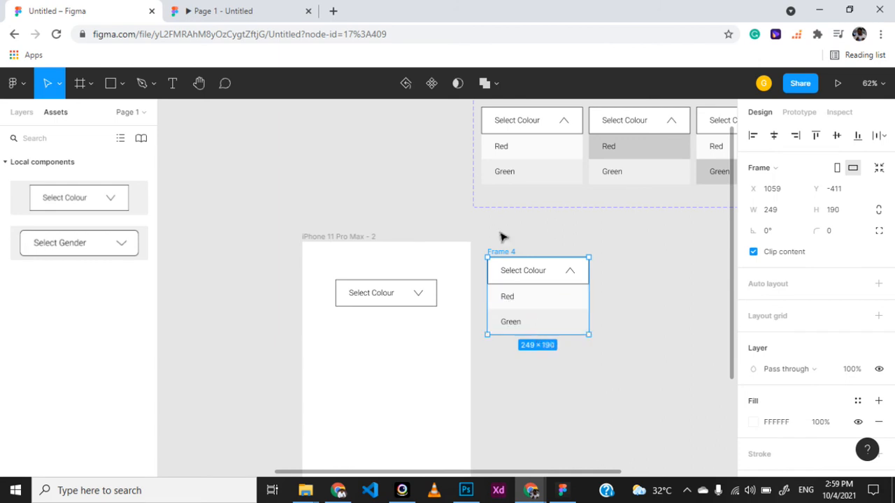
click(620, 265)
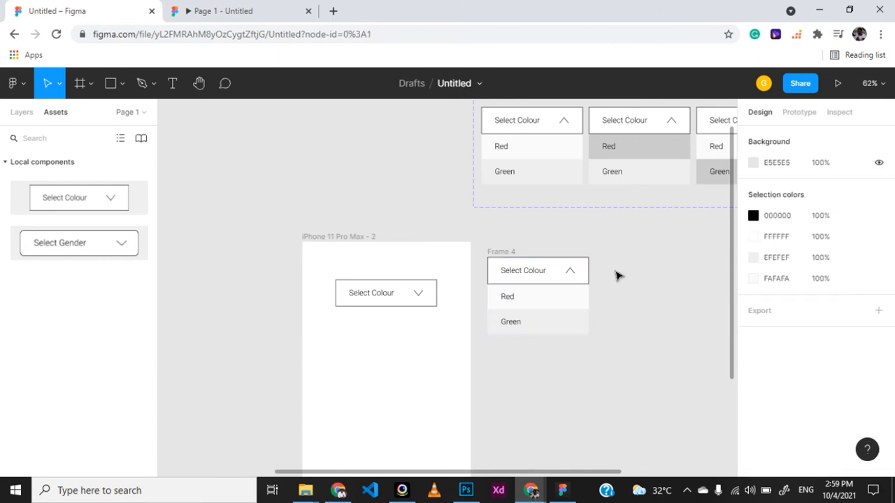
Duplicate Frame 4 twice and stack the two copies below it, with the lowest at about X 1059, Y 62.
click(508, 257)
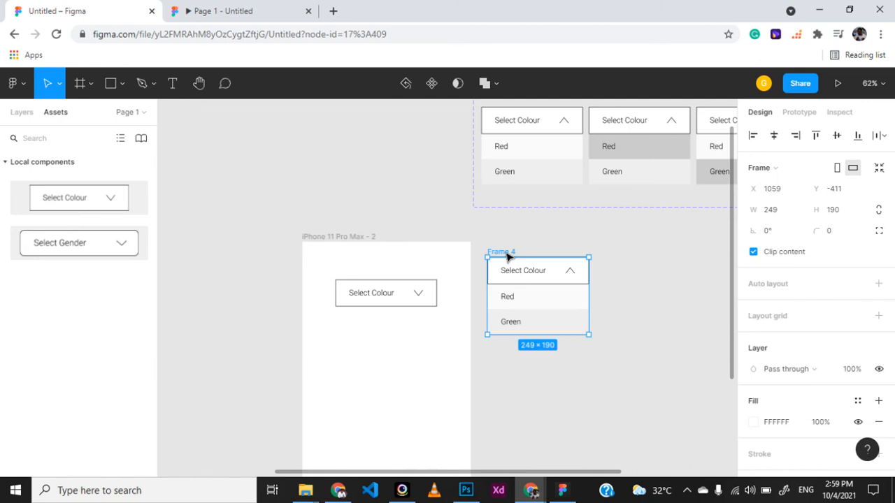
key(ctrl+d)
key(ctrl+d)
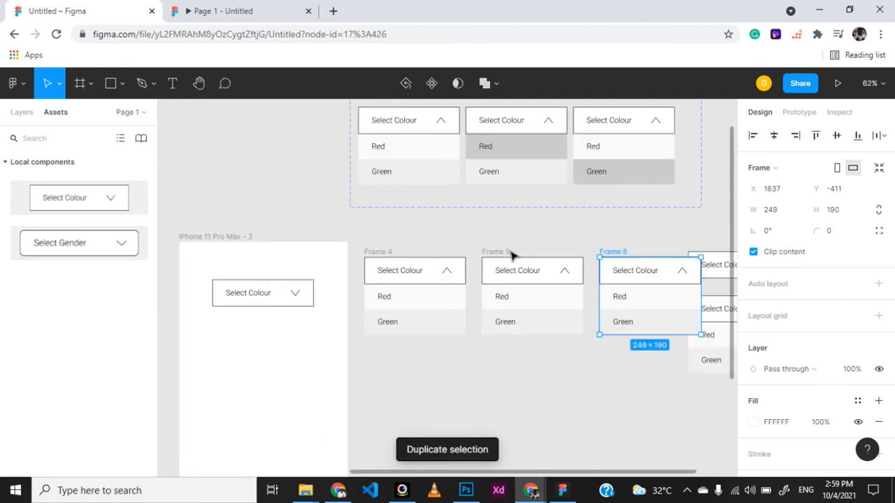
drag(512, 257, 386, 354)
drag(615, 259, 381, 450)
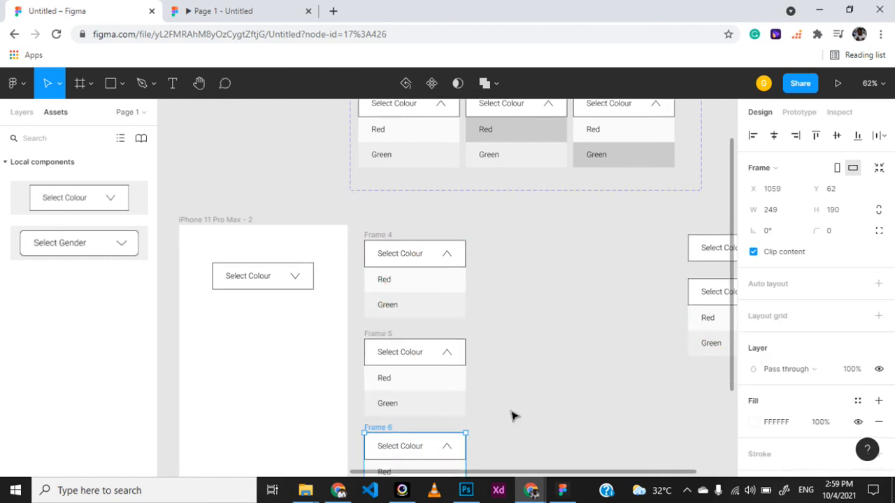
Set the Hover property of the Select Colour instance in Frame 5 to Red.
scroll(511, 415, down, 4)
click(426, 278)
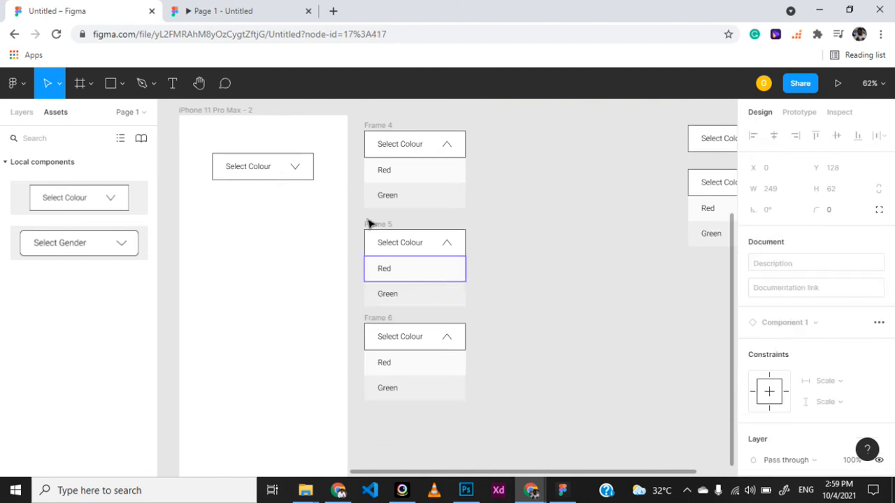
double_click(403, 244)
click(441, 254)
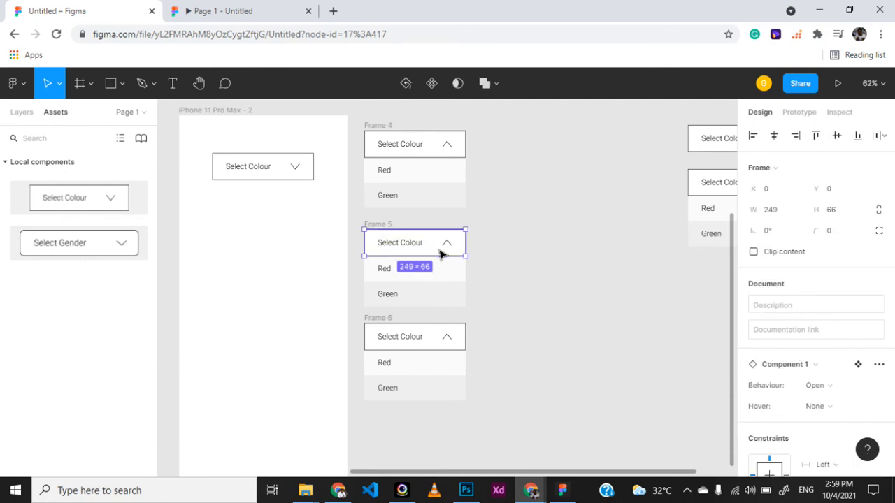
click(825, 406)
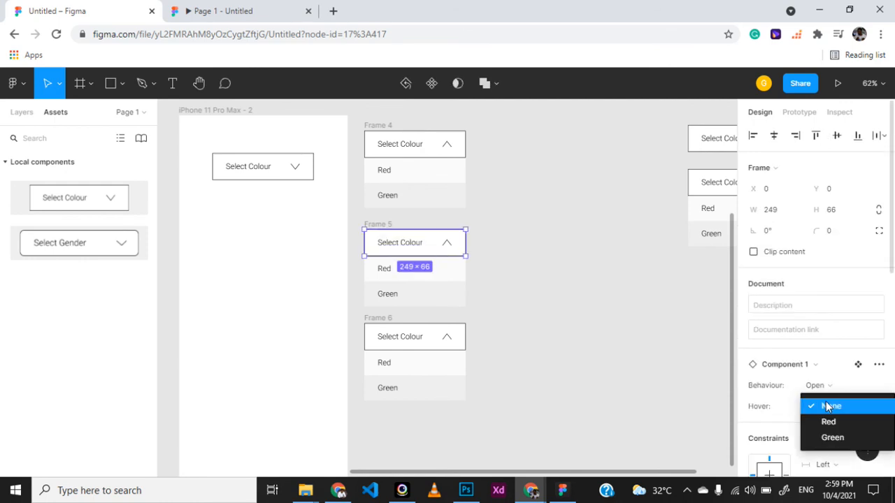
click(825, 422)
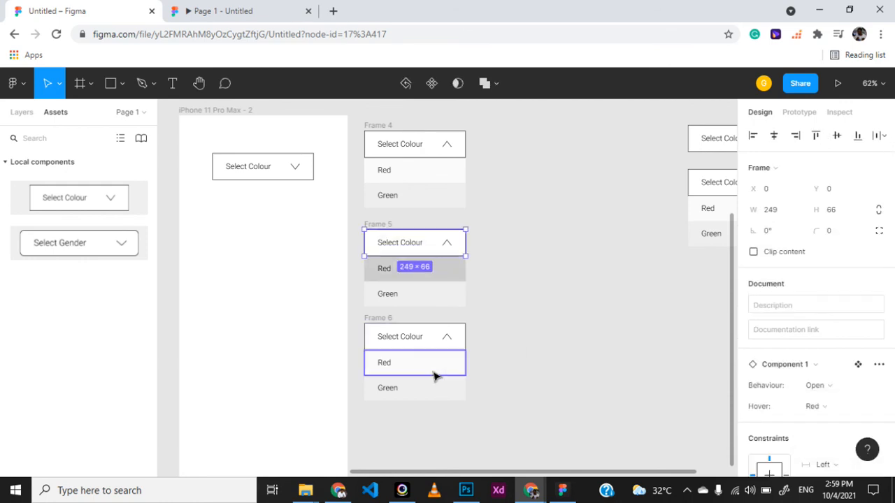
Set the Hover property of the Select Colour instance in Frame 6 to Green, keeping its Behaviour at Open.
click(441, 342)
click(816, 387)
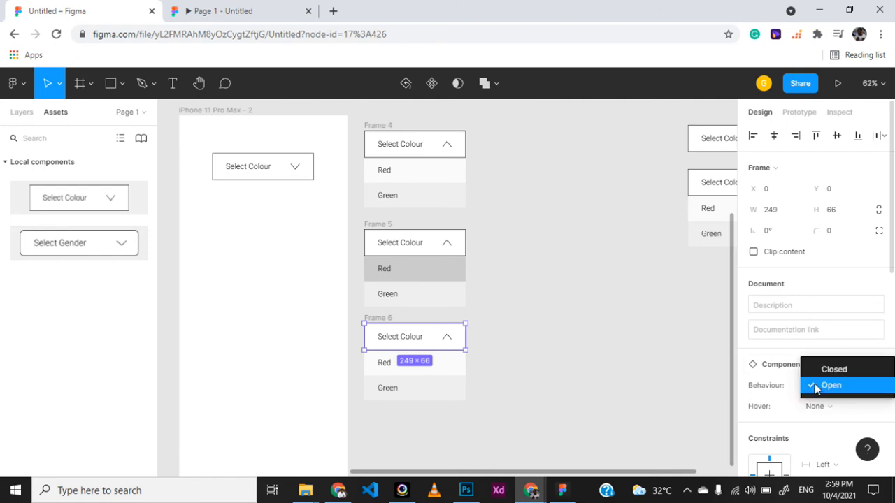
click(815, 387)
click(817, 406)
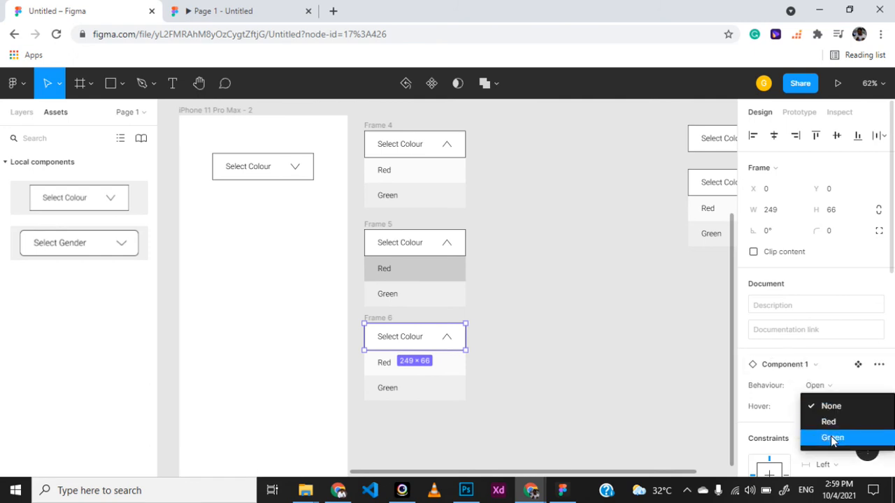
click(831, 435)
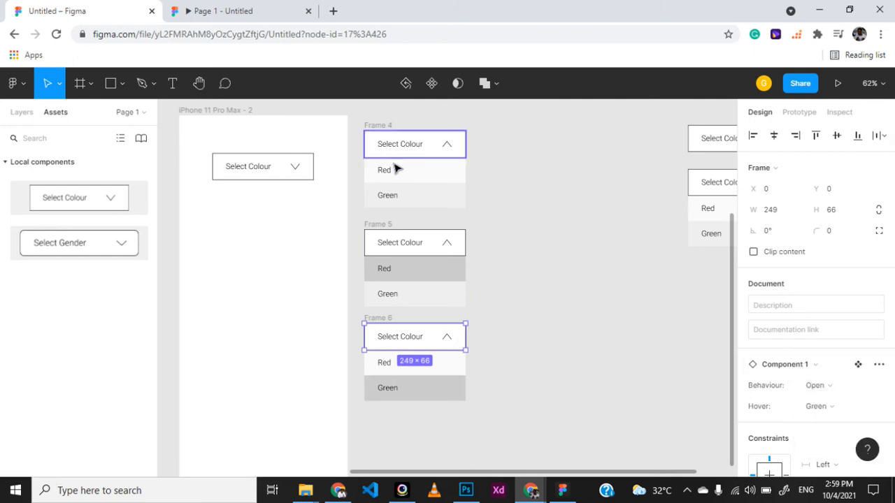
Add a prototype connection from the Select Colour instance on iPhone 11 Pro Max - 2 to Frame 4, triggered On tap.
scroll(398, 146, up, 2)
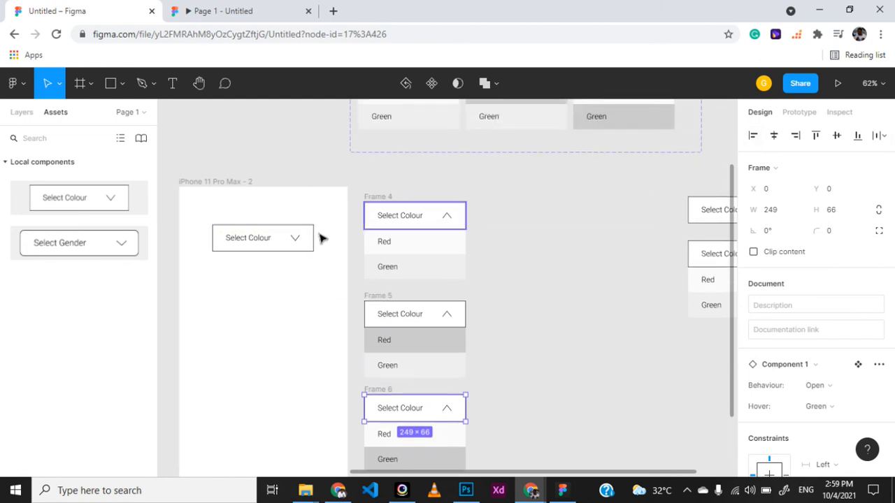
click(237, 184)
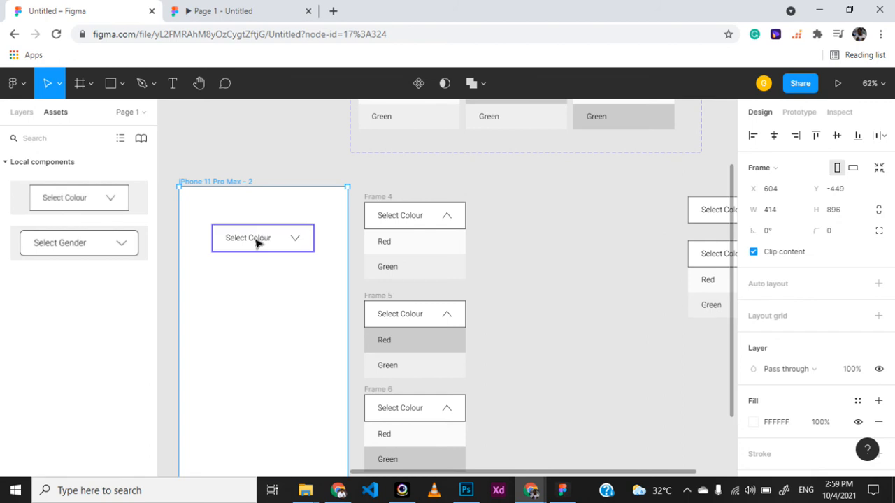
click(798, 113)
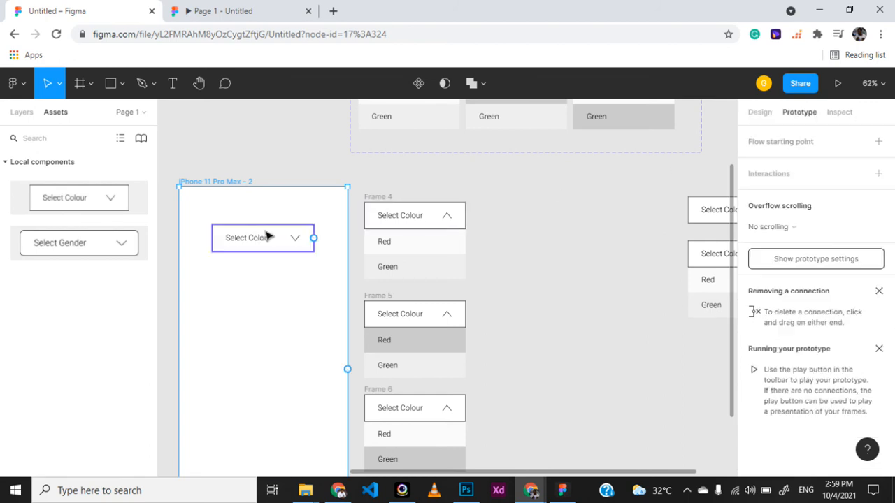
click(297, 242)
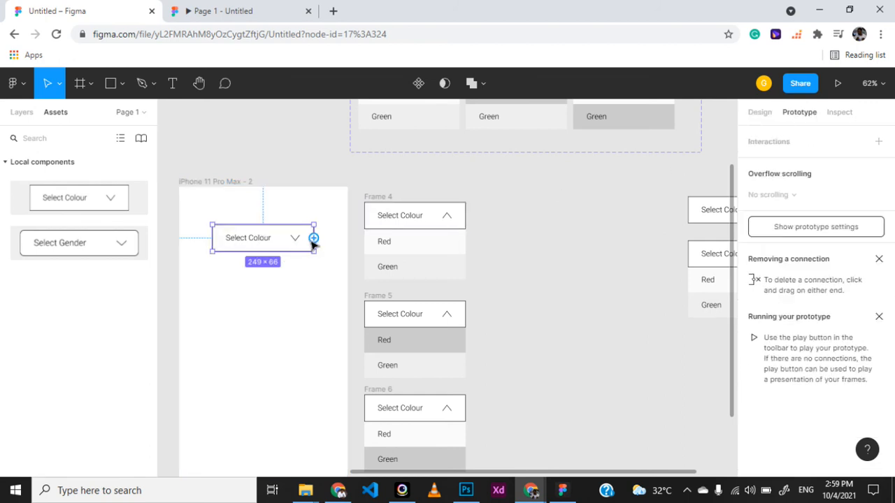
drag(313, 239, 369, 219)
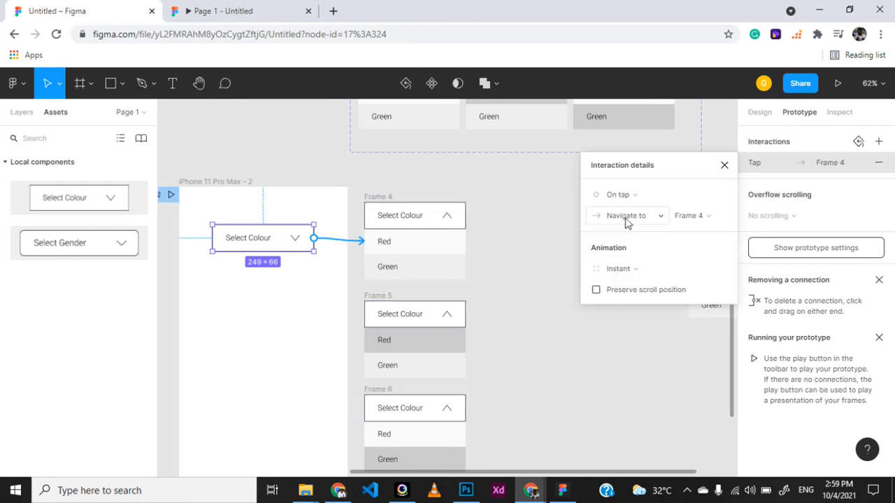
click(626, 200)
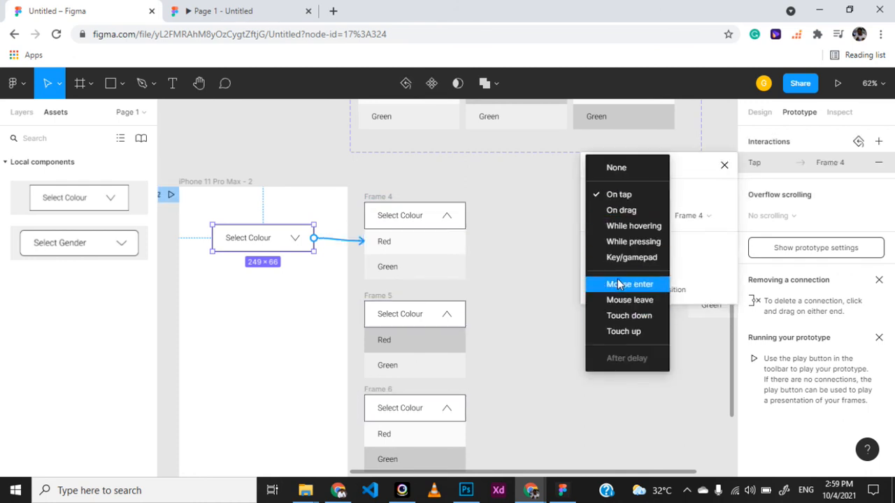
click(618, 197)
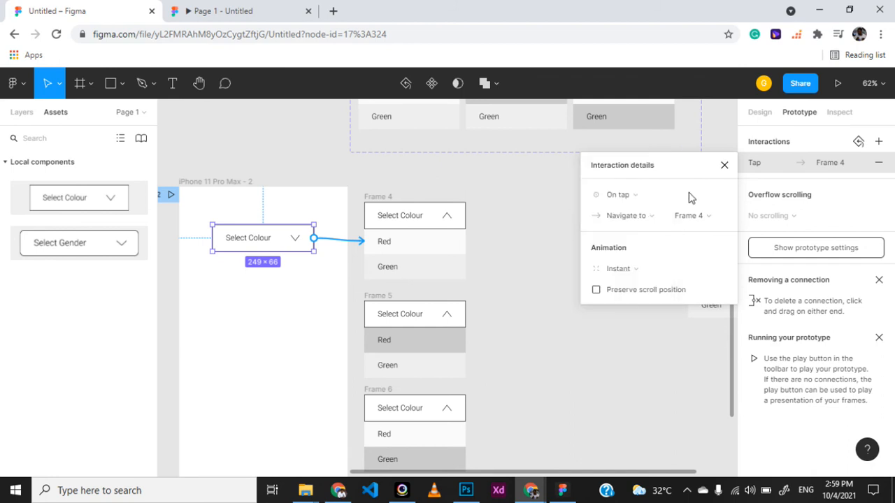
Change the connection's action to Open overlay for Frame 4 and set the overlay position to Manual.
click(631, 218)
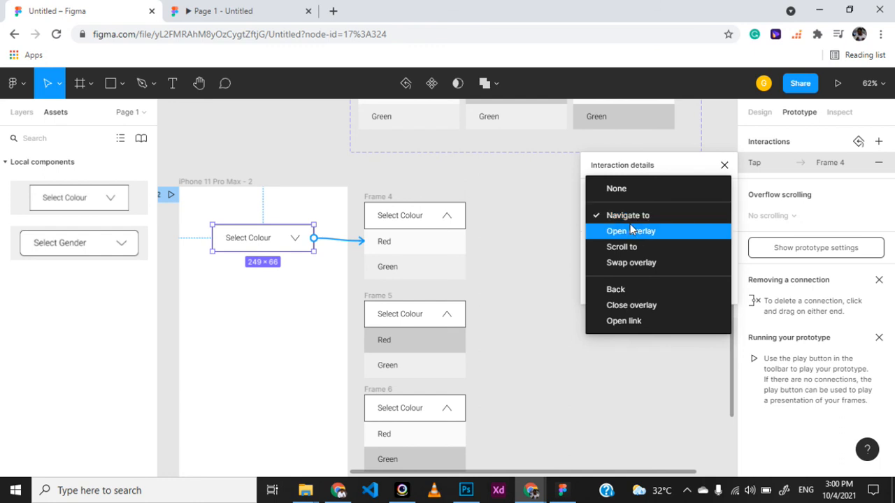
click(631, 231)
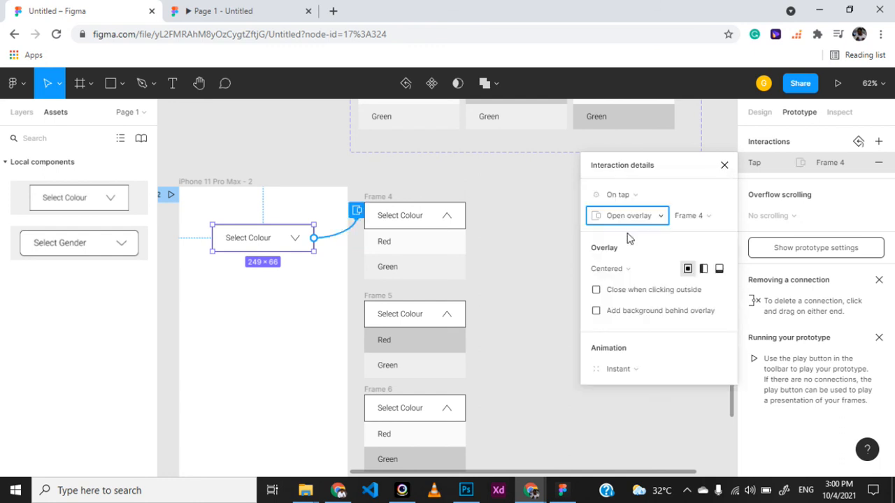
click(650, 271)
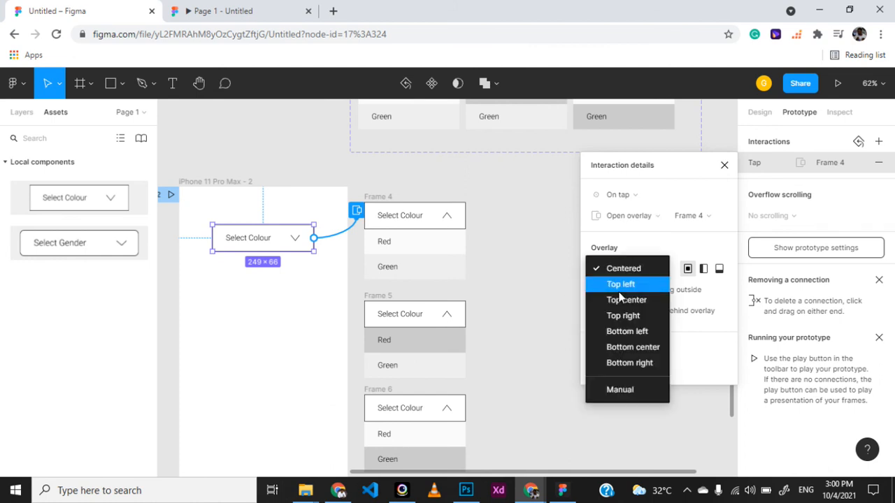
click(633, 392)
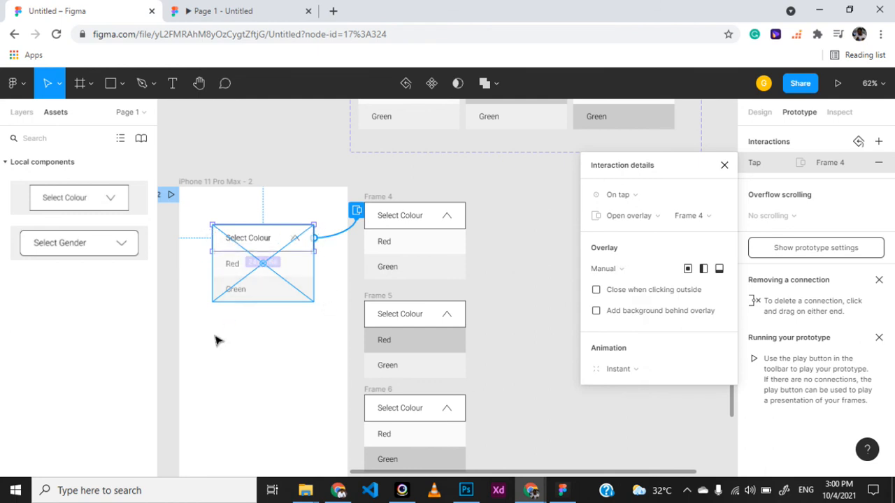
click(620, 268)
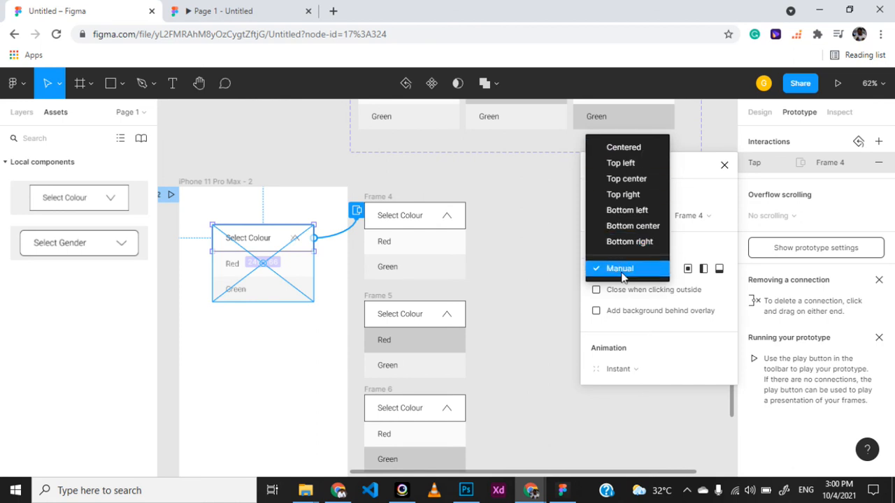
click(621, 273)
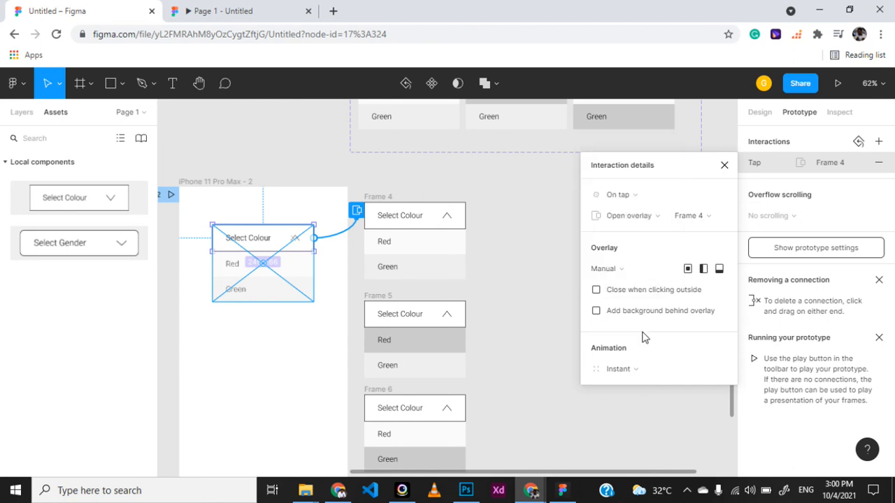
Preview the prototype, test opening the Select Colour dropdown, and return to the design file.
click(833, 85)
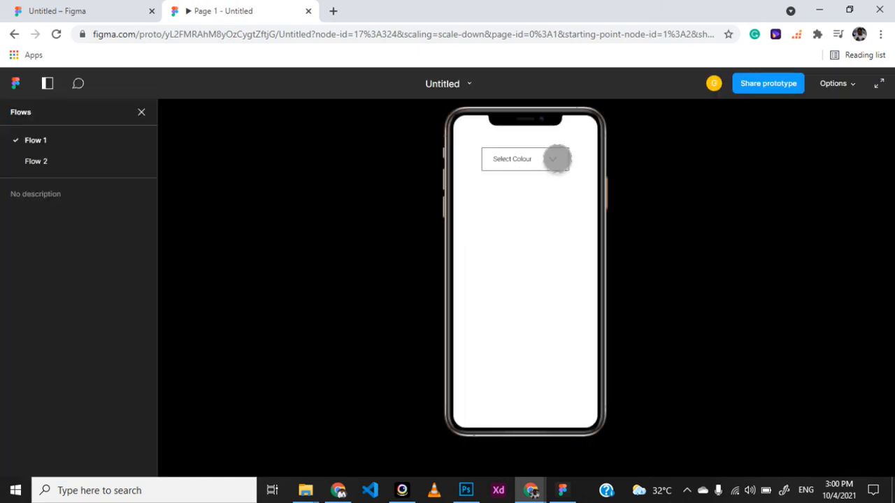
click(552, 158)
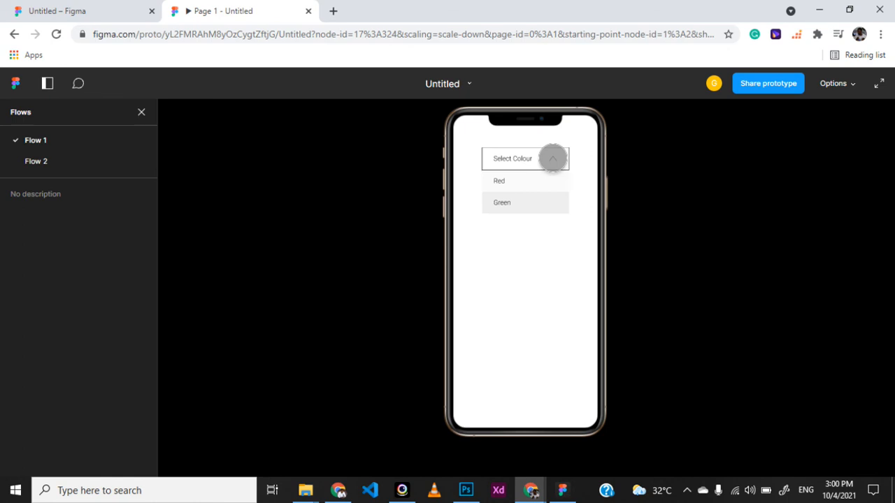
click(94, 13)
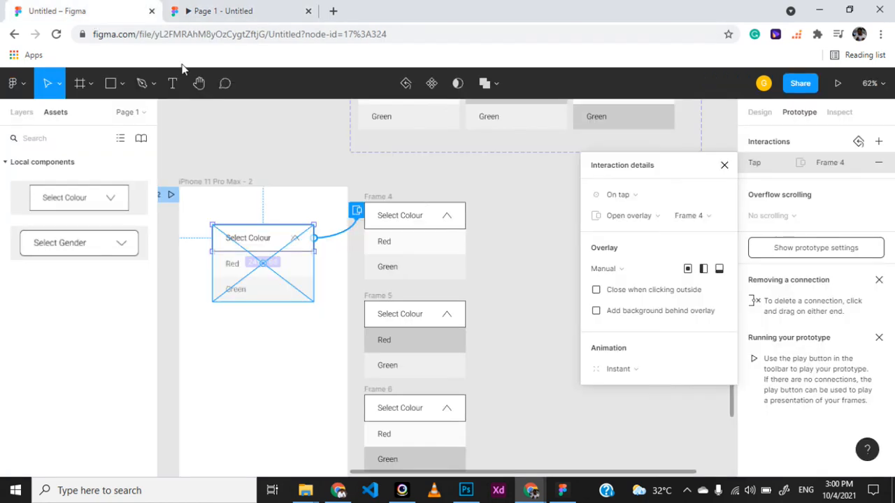
Give the Select Colour header in Frame 4 an On tap interaction that performs Close overlay.
click(447, 219)
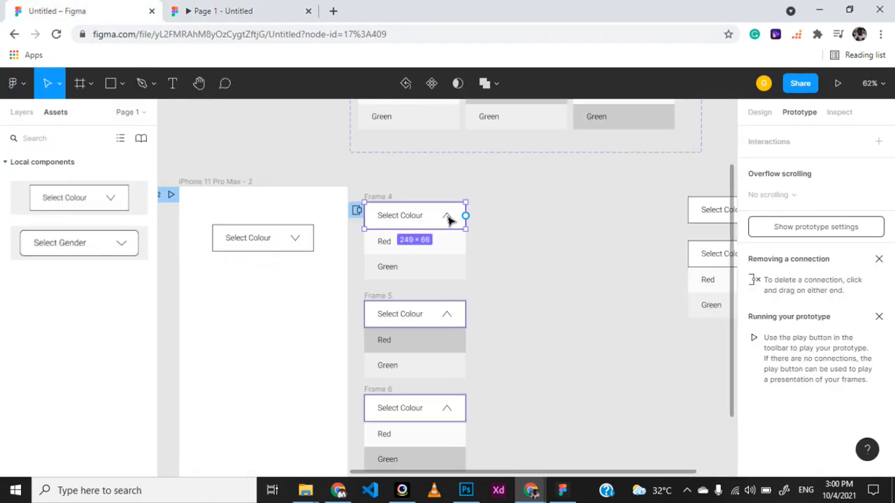
drag(466, 217, 318, 242)
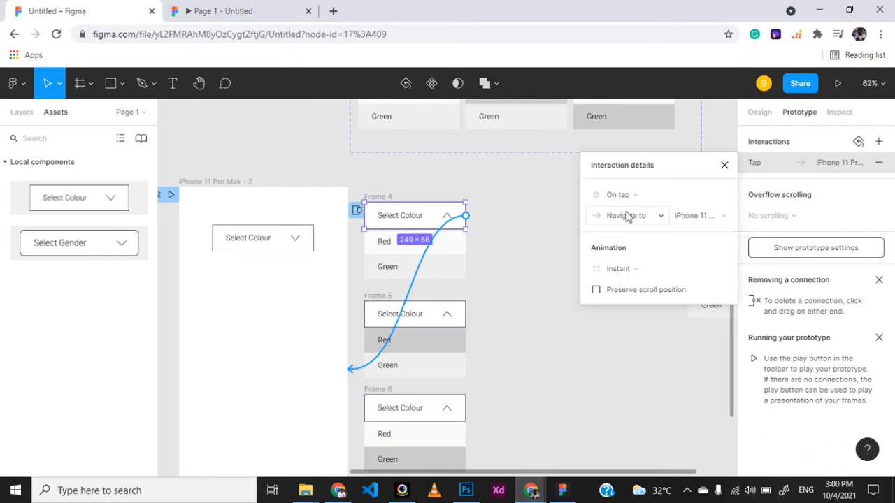
click(630, 217)
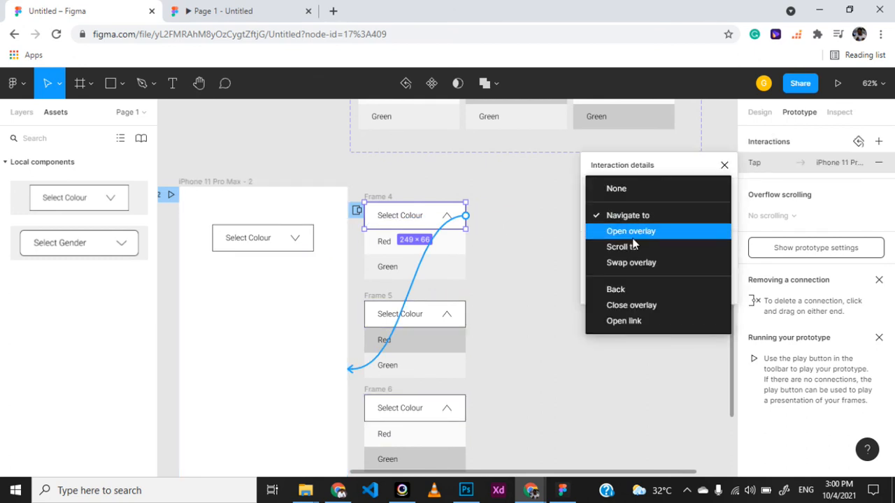
click(637, 305)
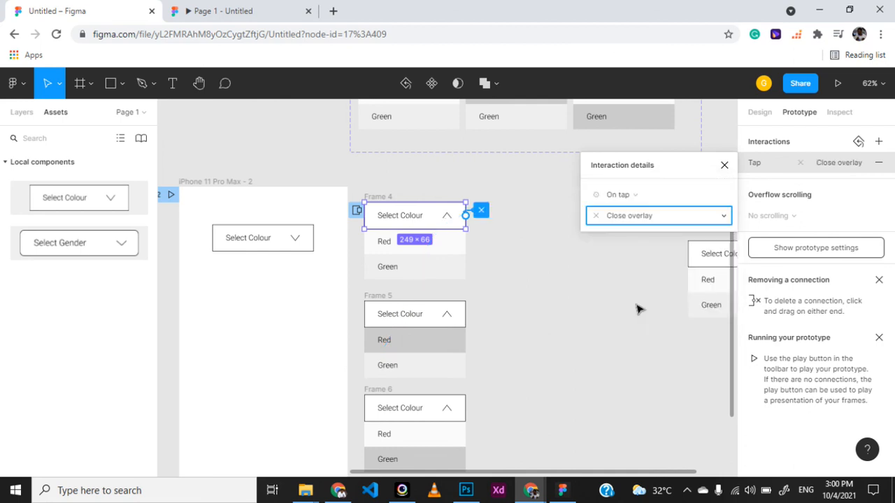
click(723, 174)
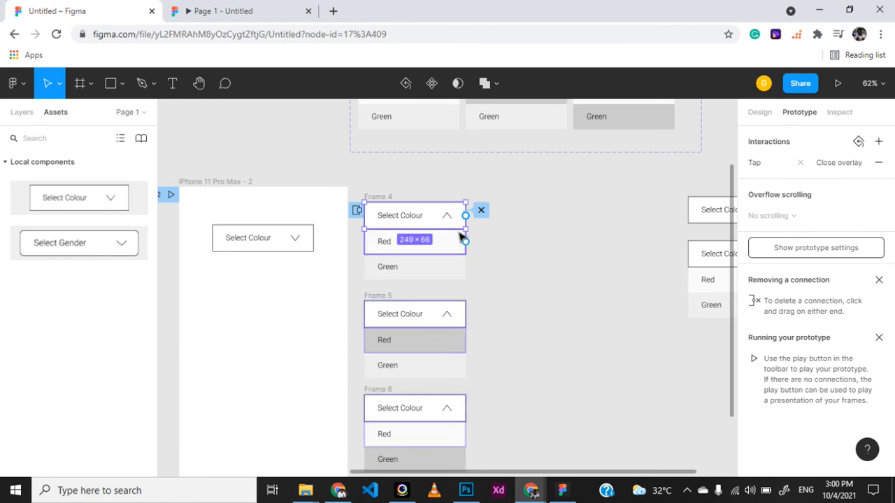
Connect the Red option in Frame 4 to Frame 5 with a While hovering trigger and a Swap overlay action.
drag(465, 241, 446, 322)
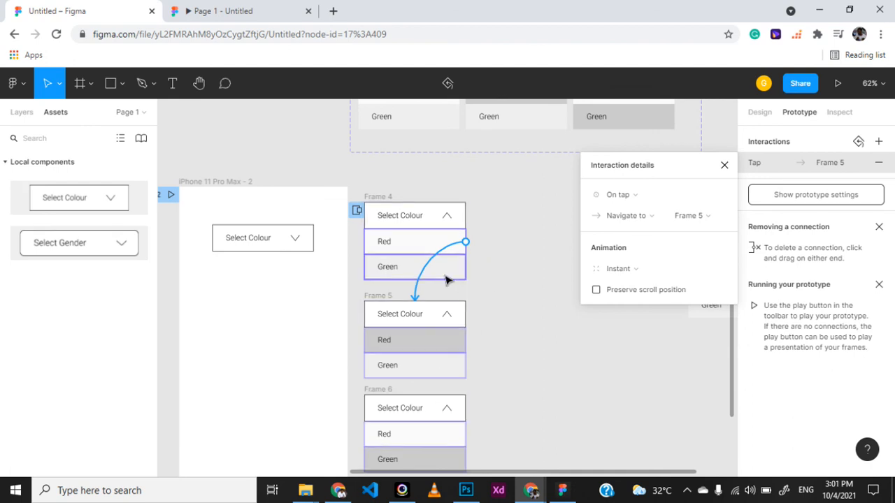
click(625, 199)
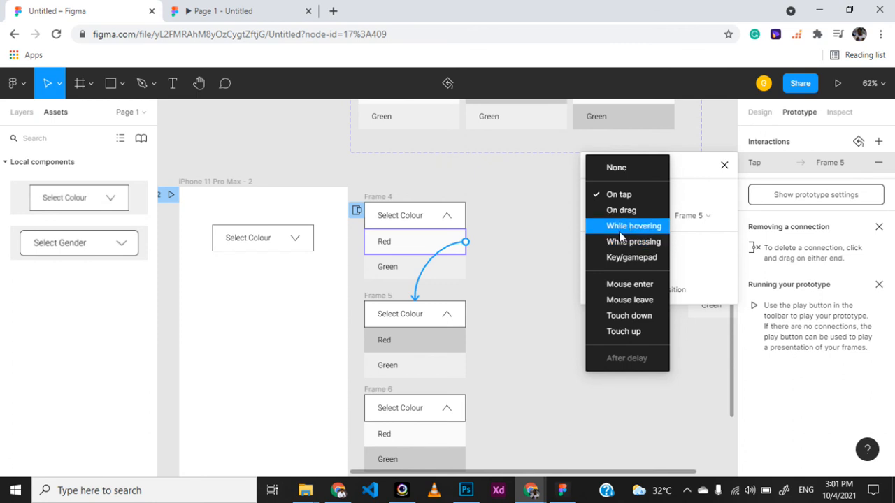
click(619, 233)
click(628, 216)
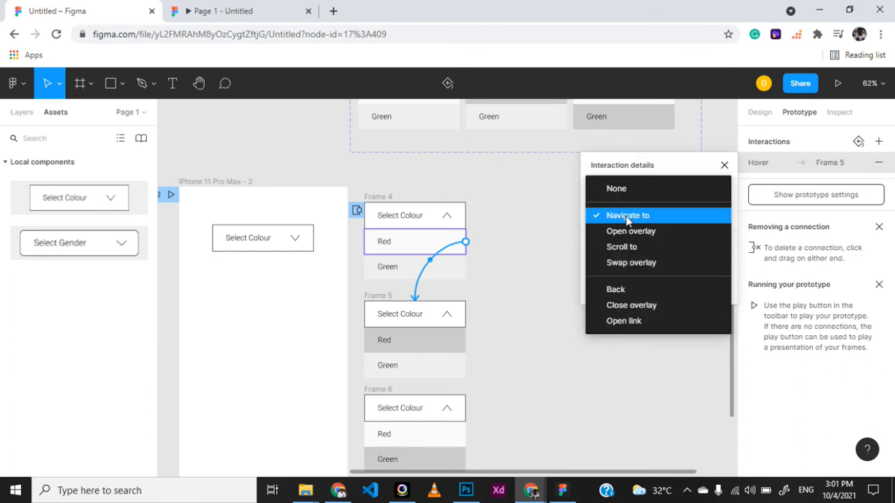
click(622, 264)
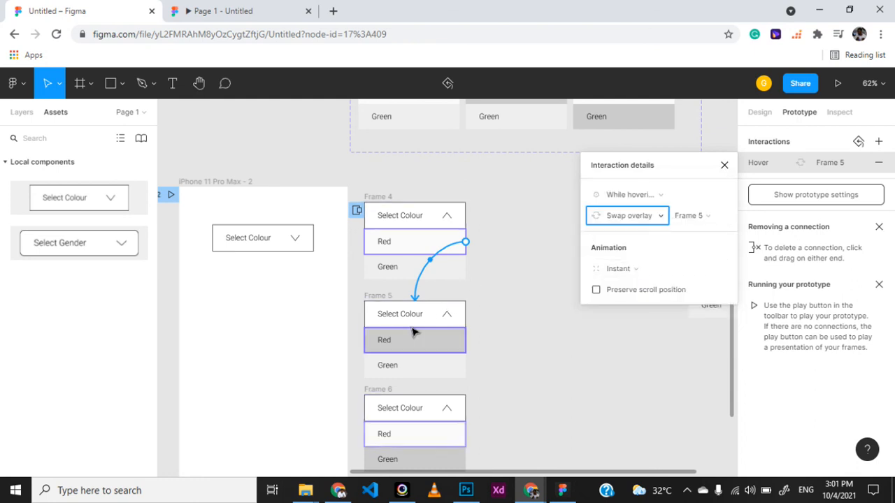
Connect the Green option in Frame 4 to Frame 6 with a While hovering trigger and a Swap overlay action.
click(462, 271)
drag(465, 267, 444, 430)
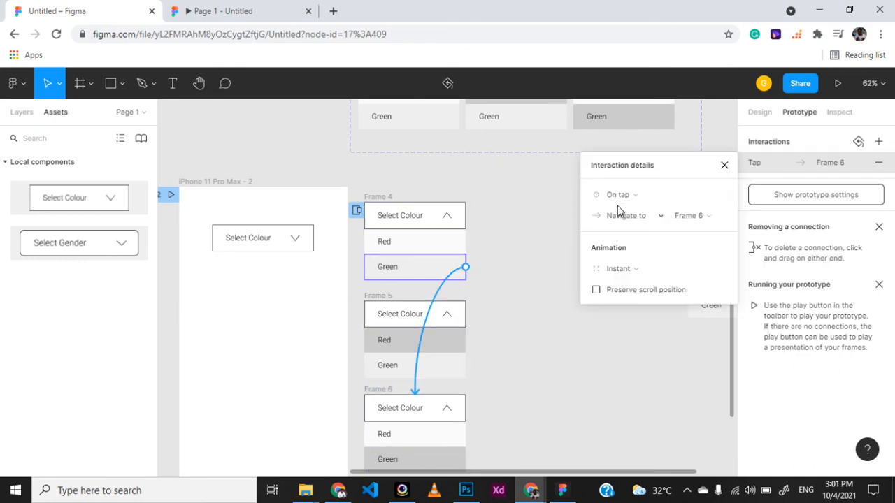
click(628, 201)
click(631, 226)
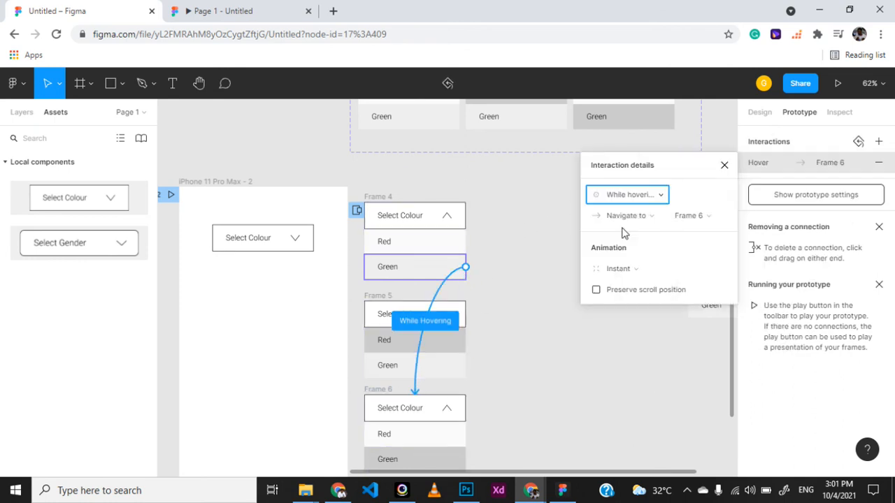
click(639, 217)
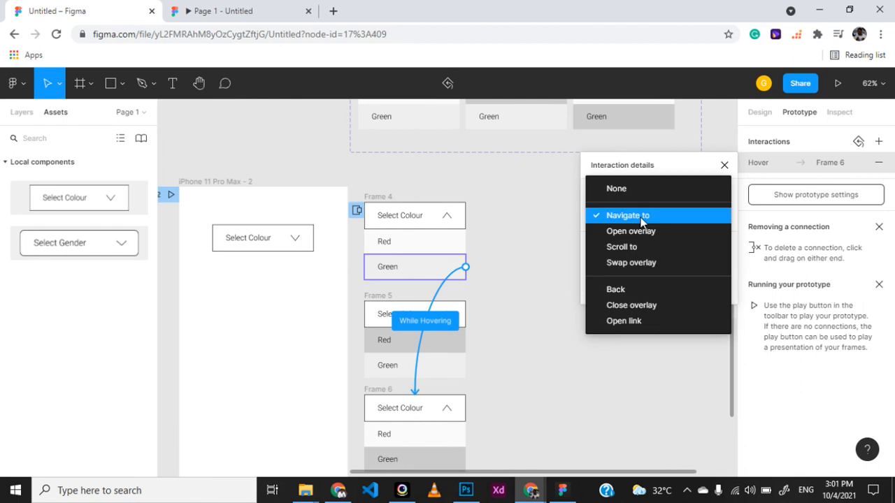
click(639, 262)
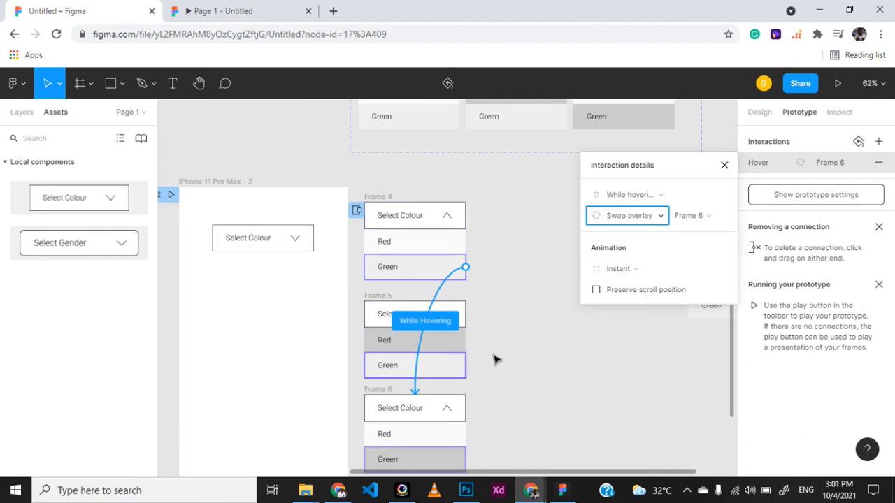
Preview iPhone 11 Pro Max - 2, test opening and closing the Select Colour dropdown, and return to the design file.
click(236, 181)
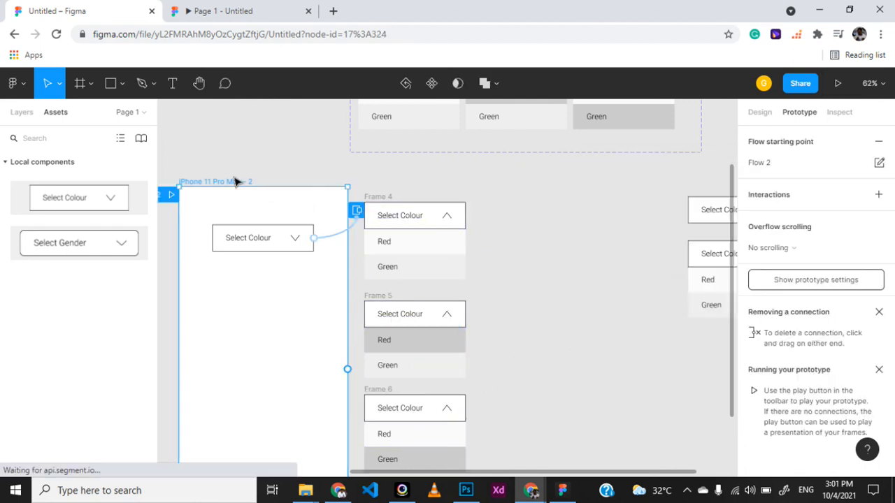
click(838, 84)
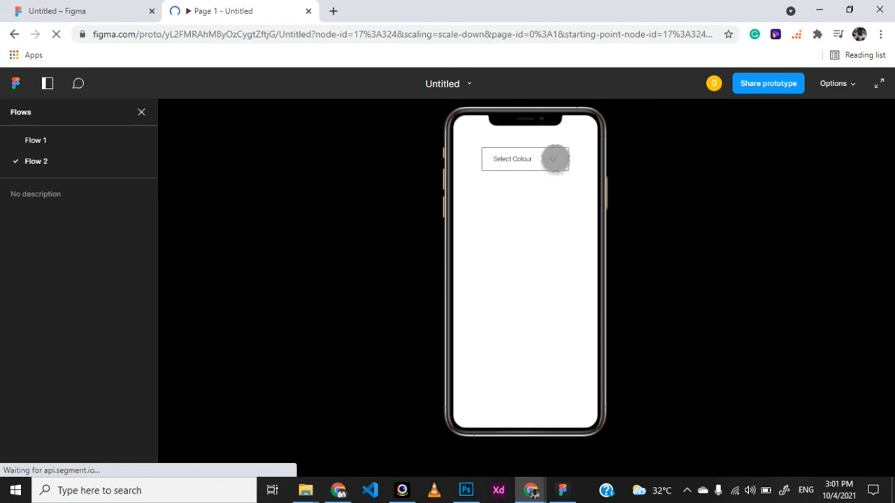
click(554, 159)
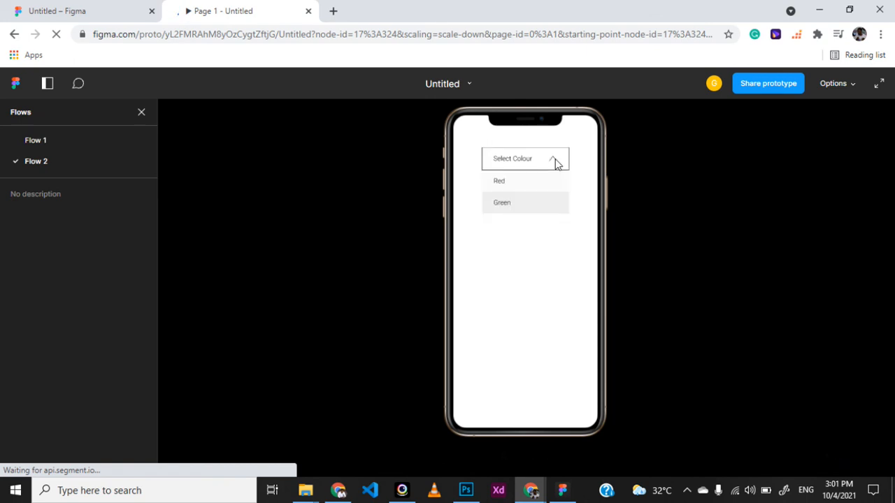
click(556, 163)
click(555, 163)
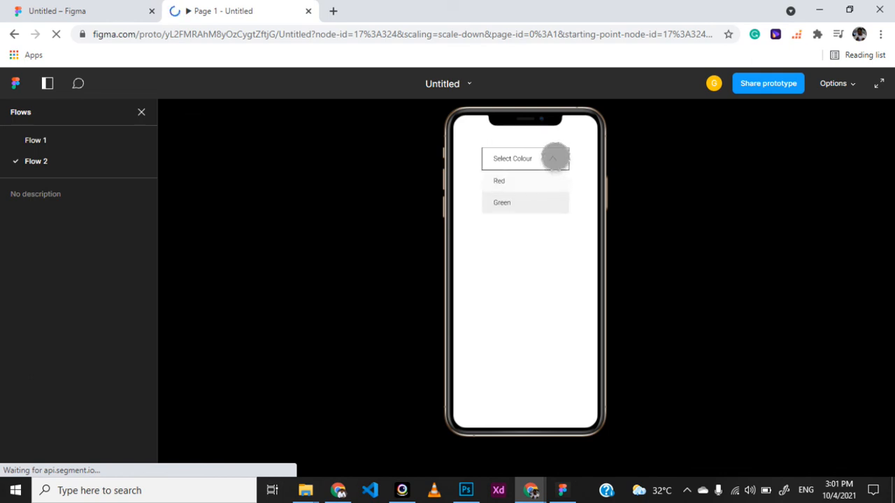
click(557, 159)
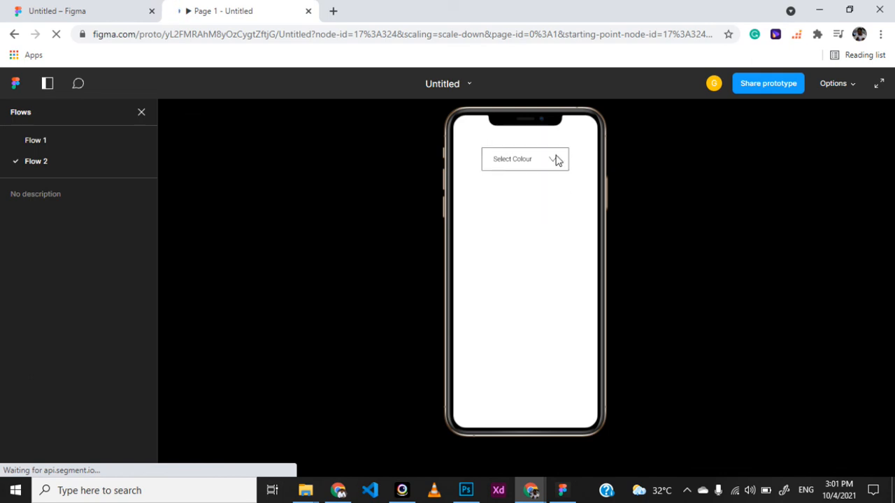
click(107, 10)
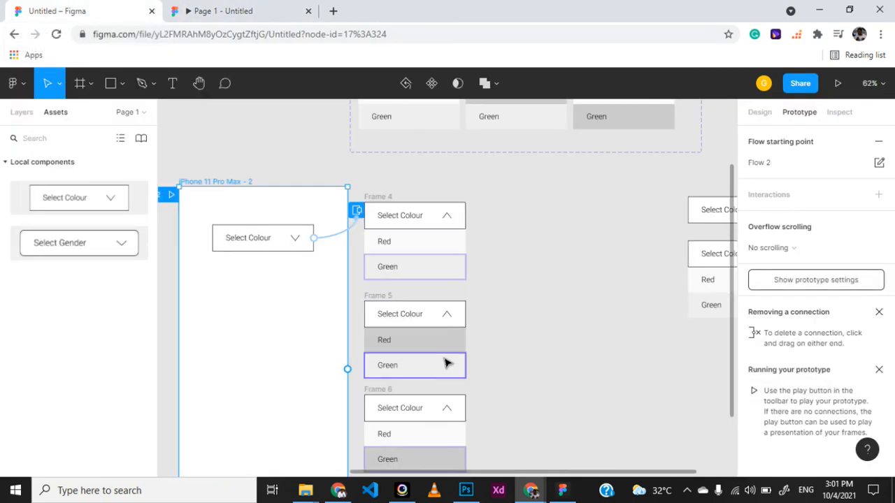
scroll(447, 363, left, 5)
scroll(448, 363, down, 2)
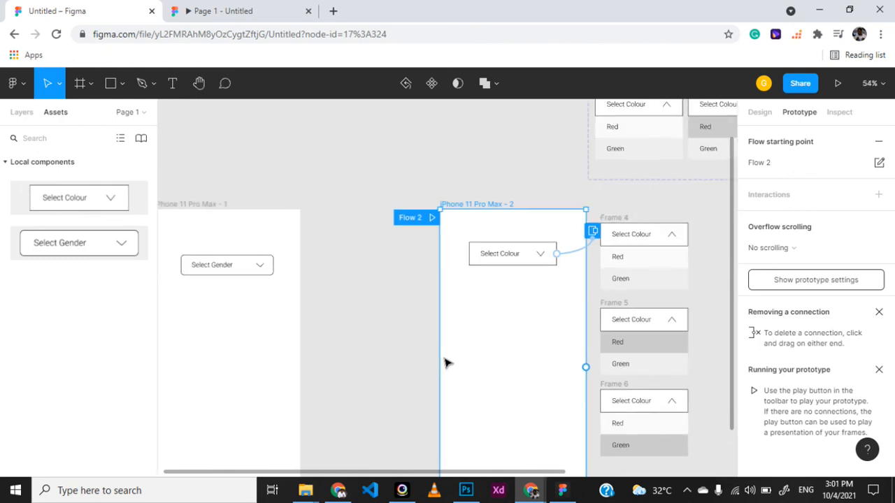
scroll(448, 363, left, 3)
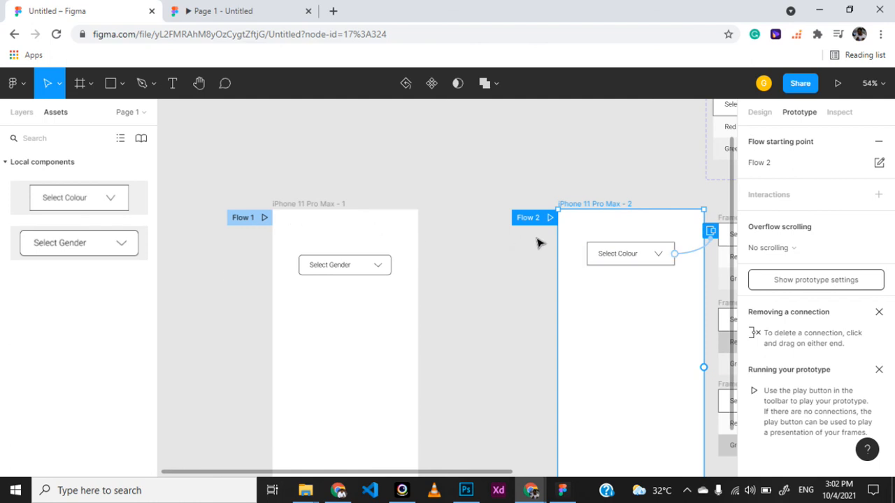
scroll(543, 296, right, 5)
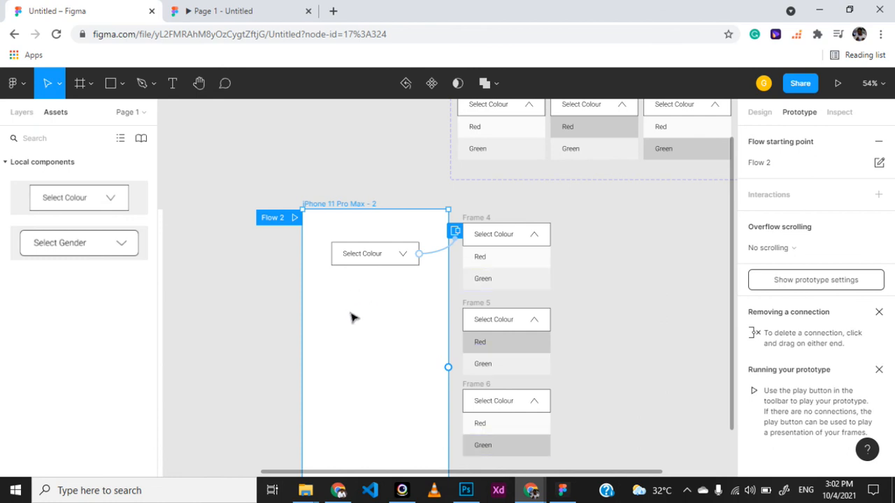
scroll(352, 318, up, 3)
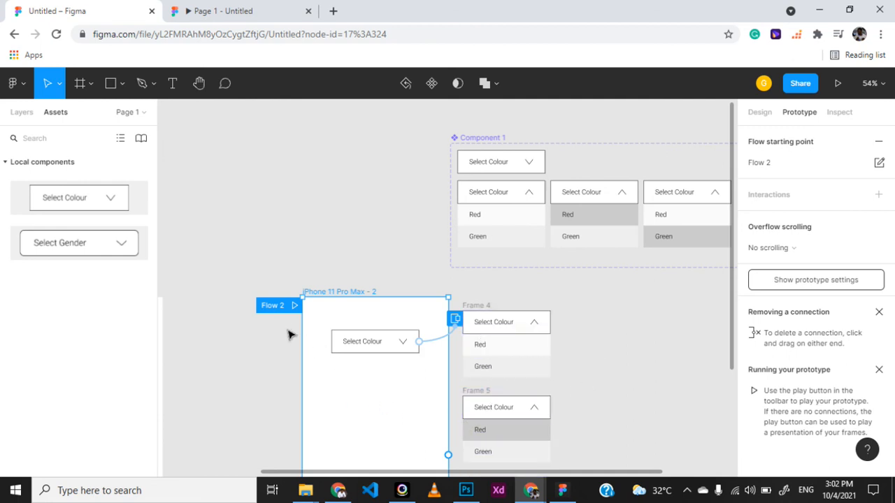
scroll(288, 334, left, 5)
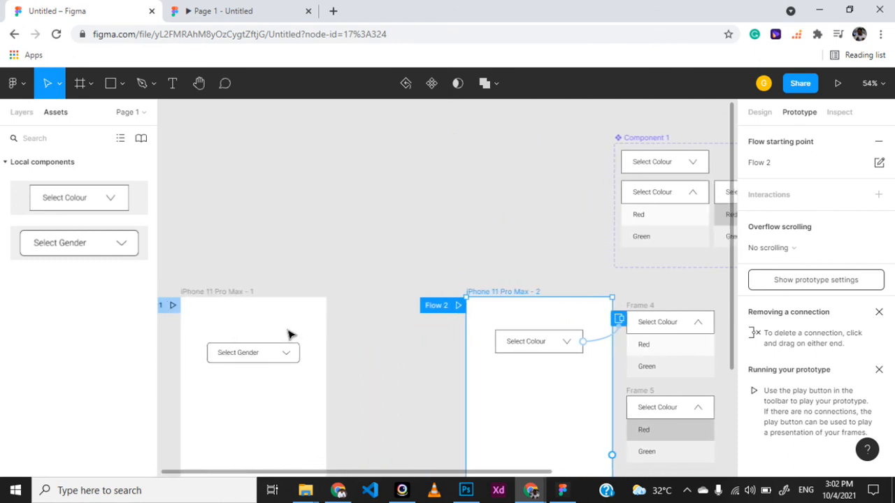